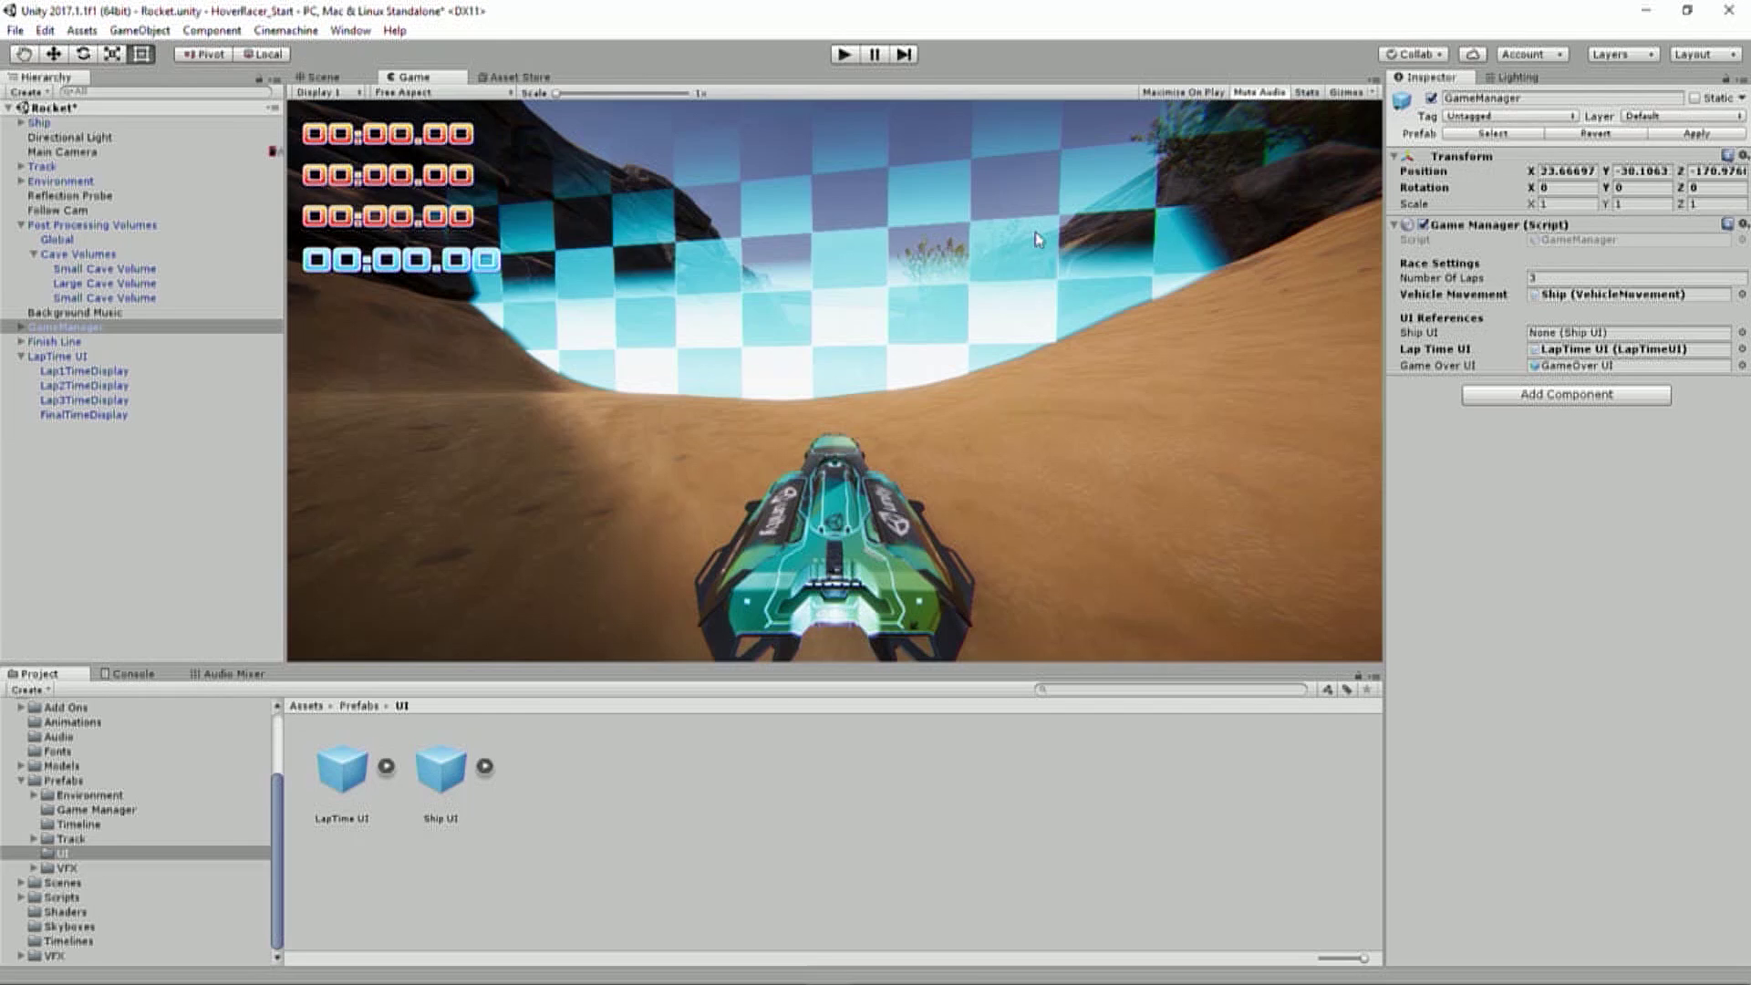
Add the Ship UI prefab to the Rocket scene, showing the 10 M/S speed and 3/3 LAP readouts.
{"action": "left_click", "coordinate": [595, 915]}
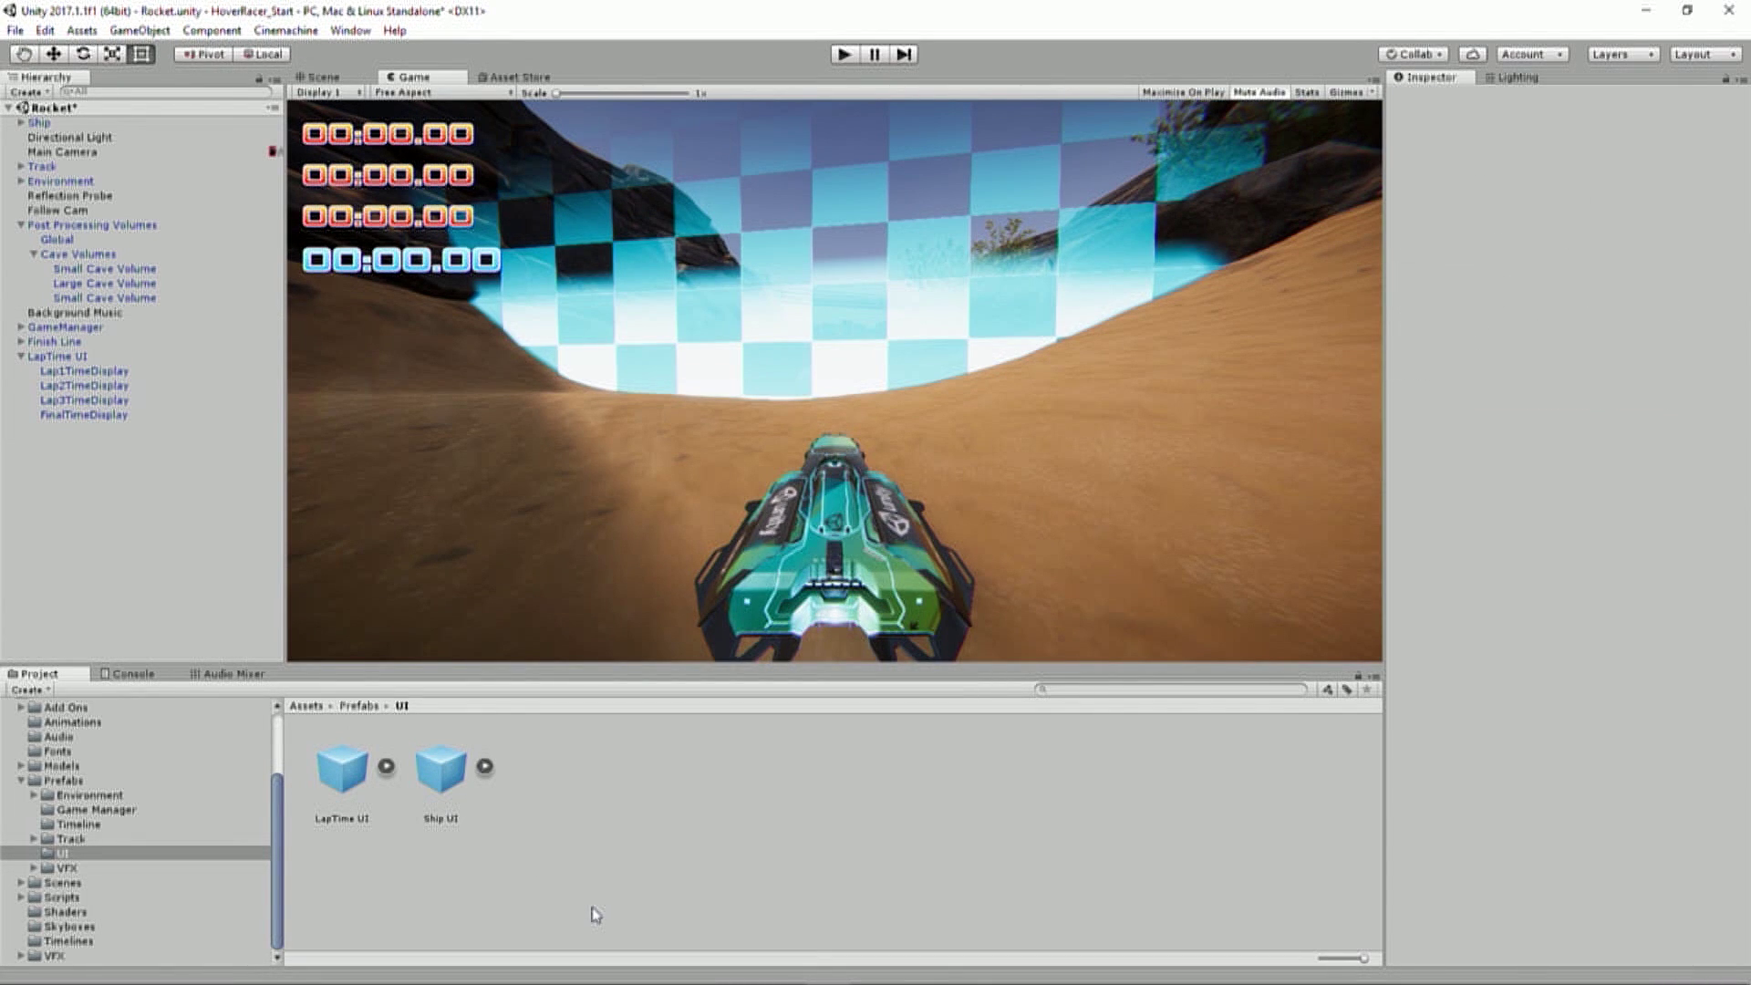
{"action": "left_click", "coordinate": [446, 770]}
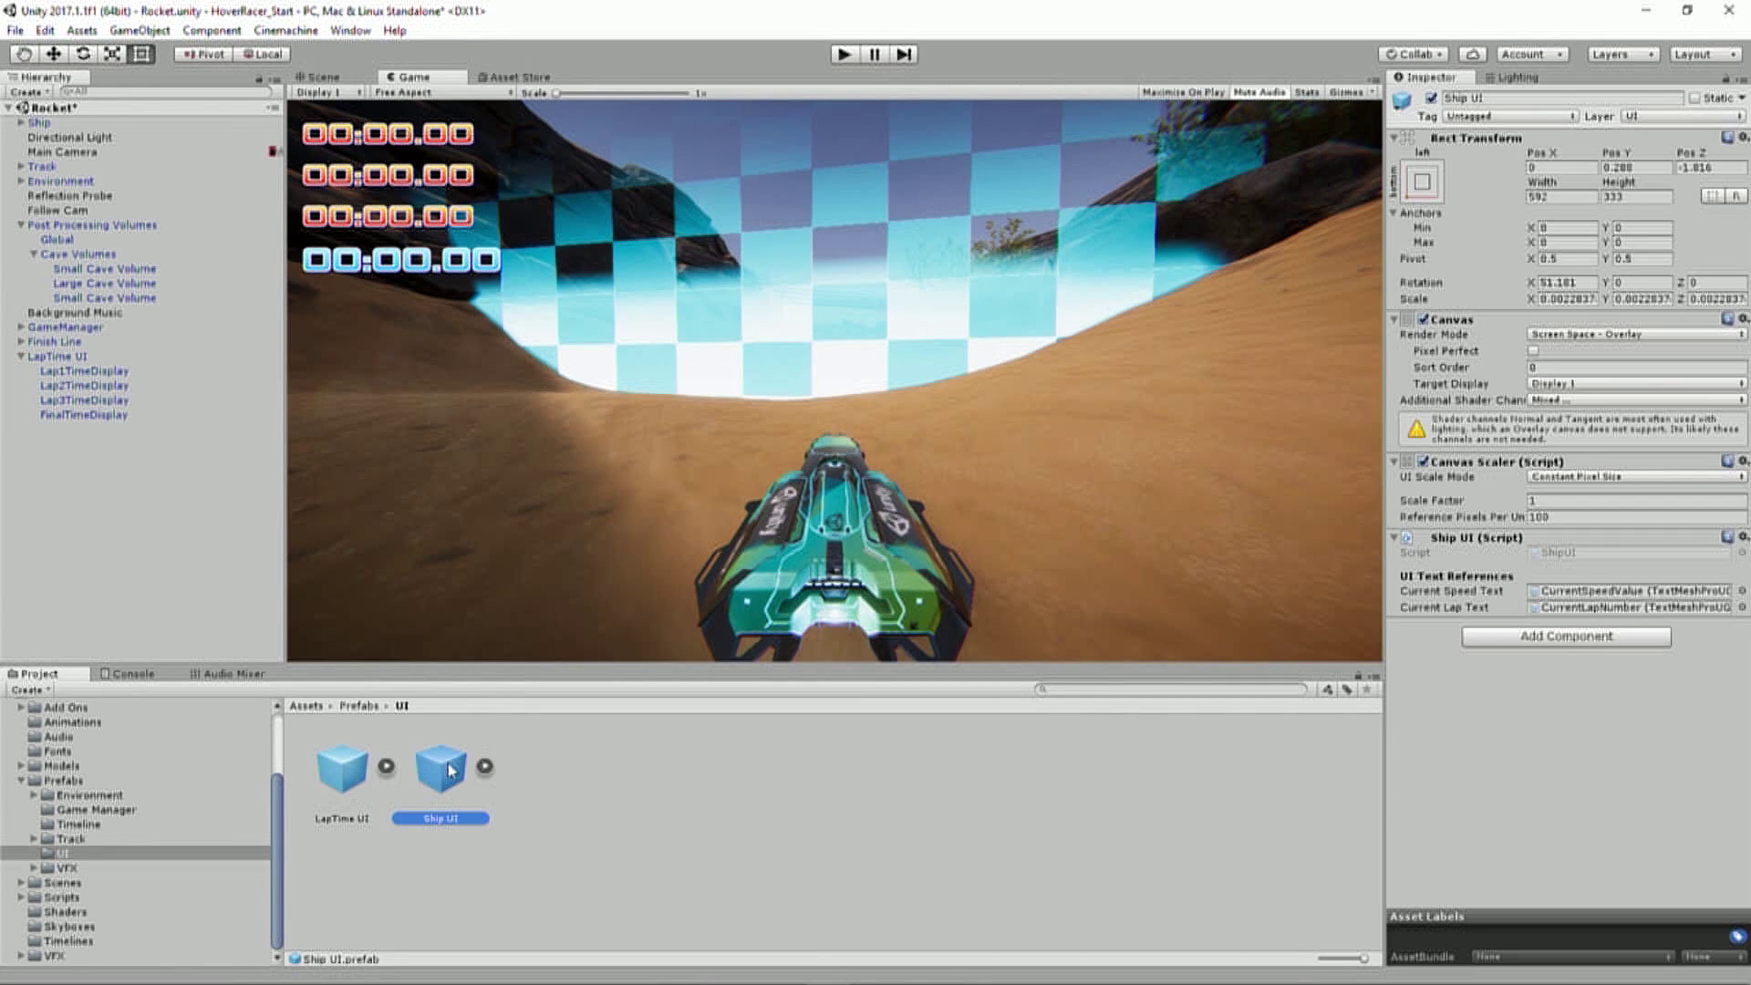
{"action": "left_click_drag", "start_coordinate": [449, 771], "coordinate": [97, 533]}
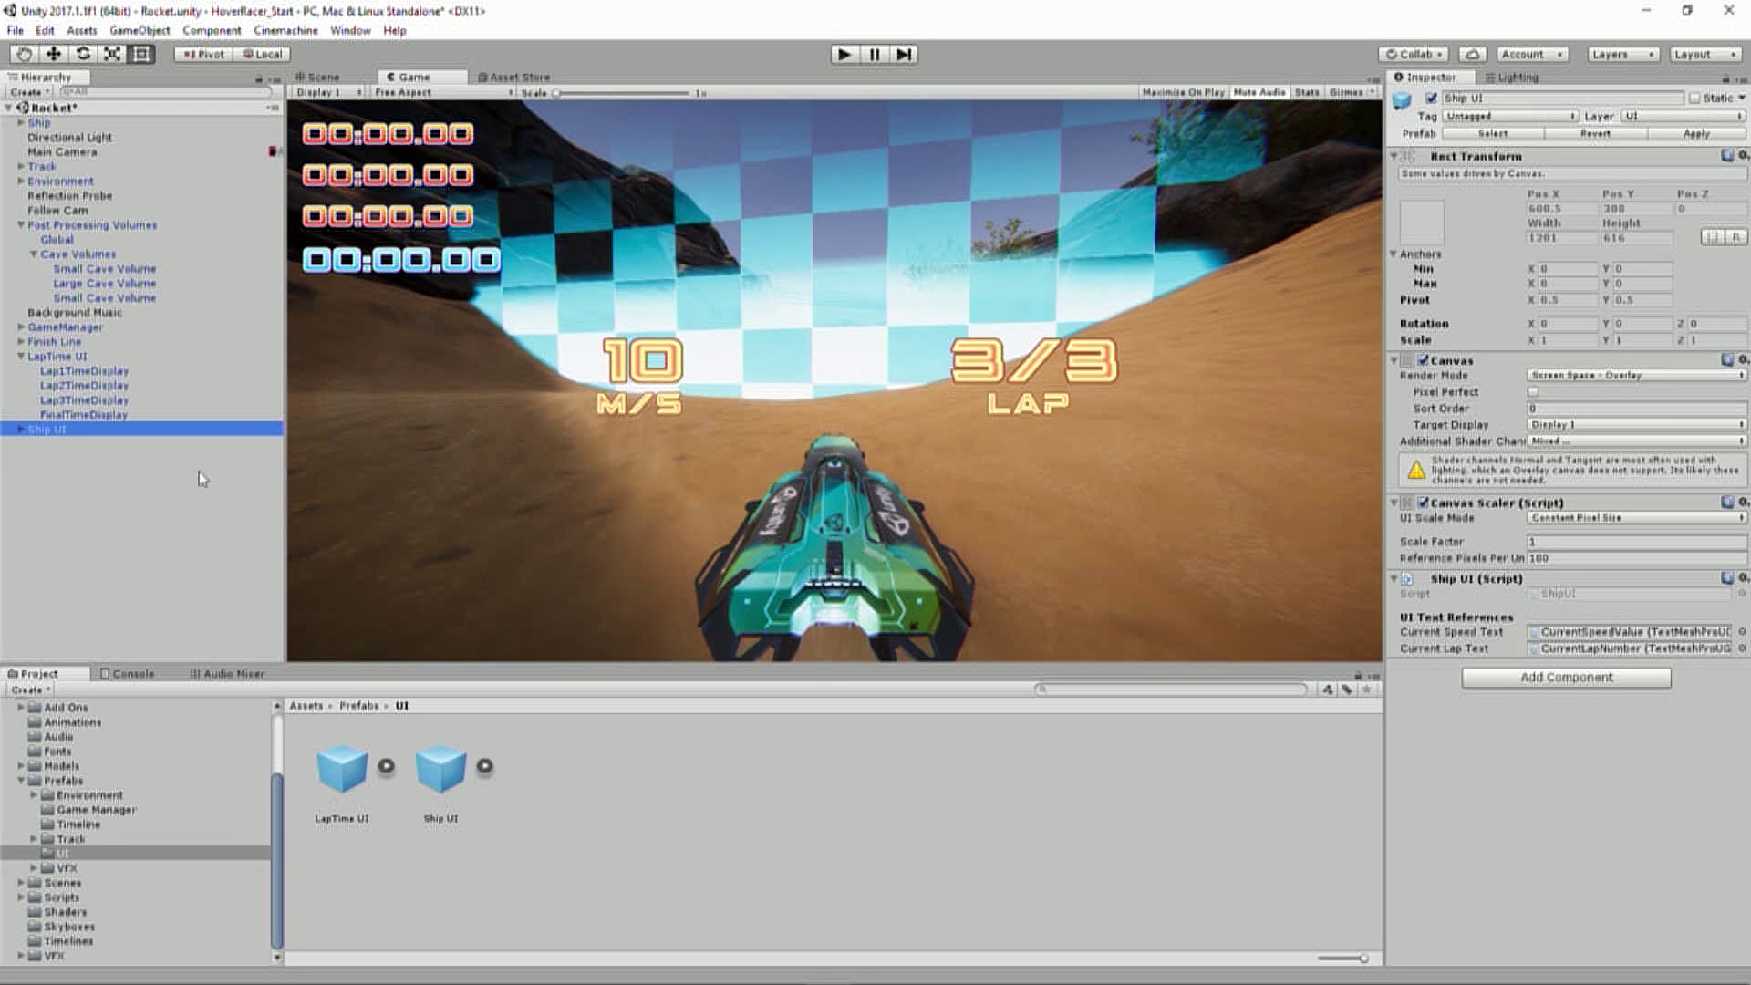
Compare WUN-ScreenUI-SDF on the CurrentLapNumber text, then keep the WUN-ShipUI-SDF font asset.
{"action": "left_click", "coordinate": [19, 431]}
{"action": "left_click", "coordinate": [89, 444]}
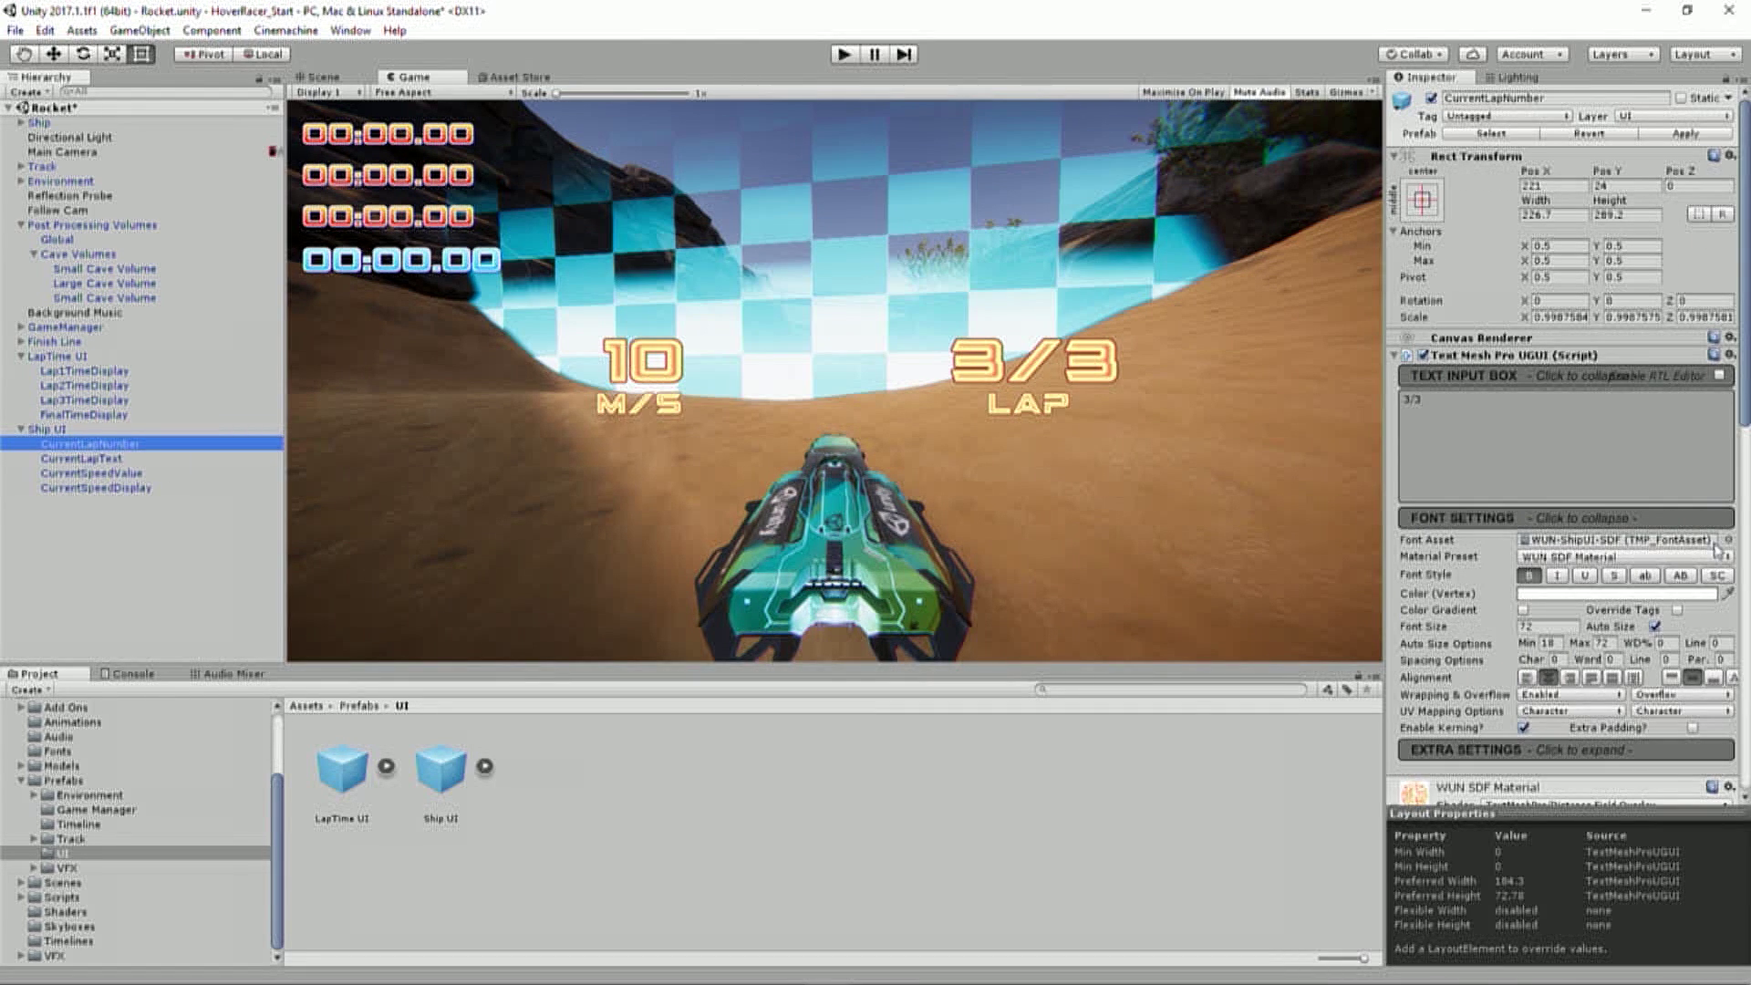
{"action": "left_click", "coordinate": [1728, 540]}
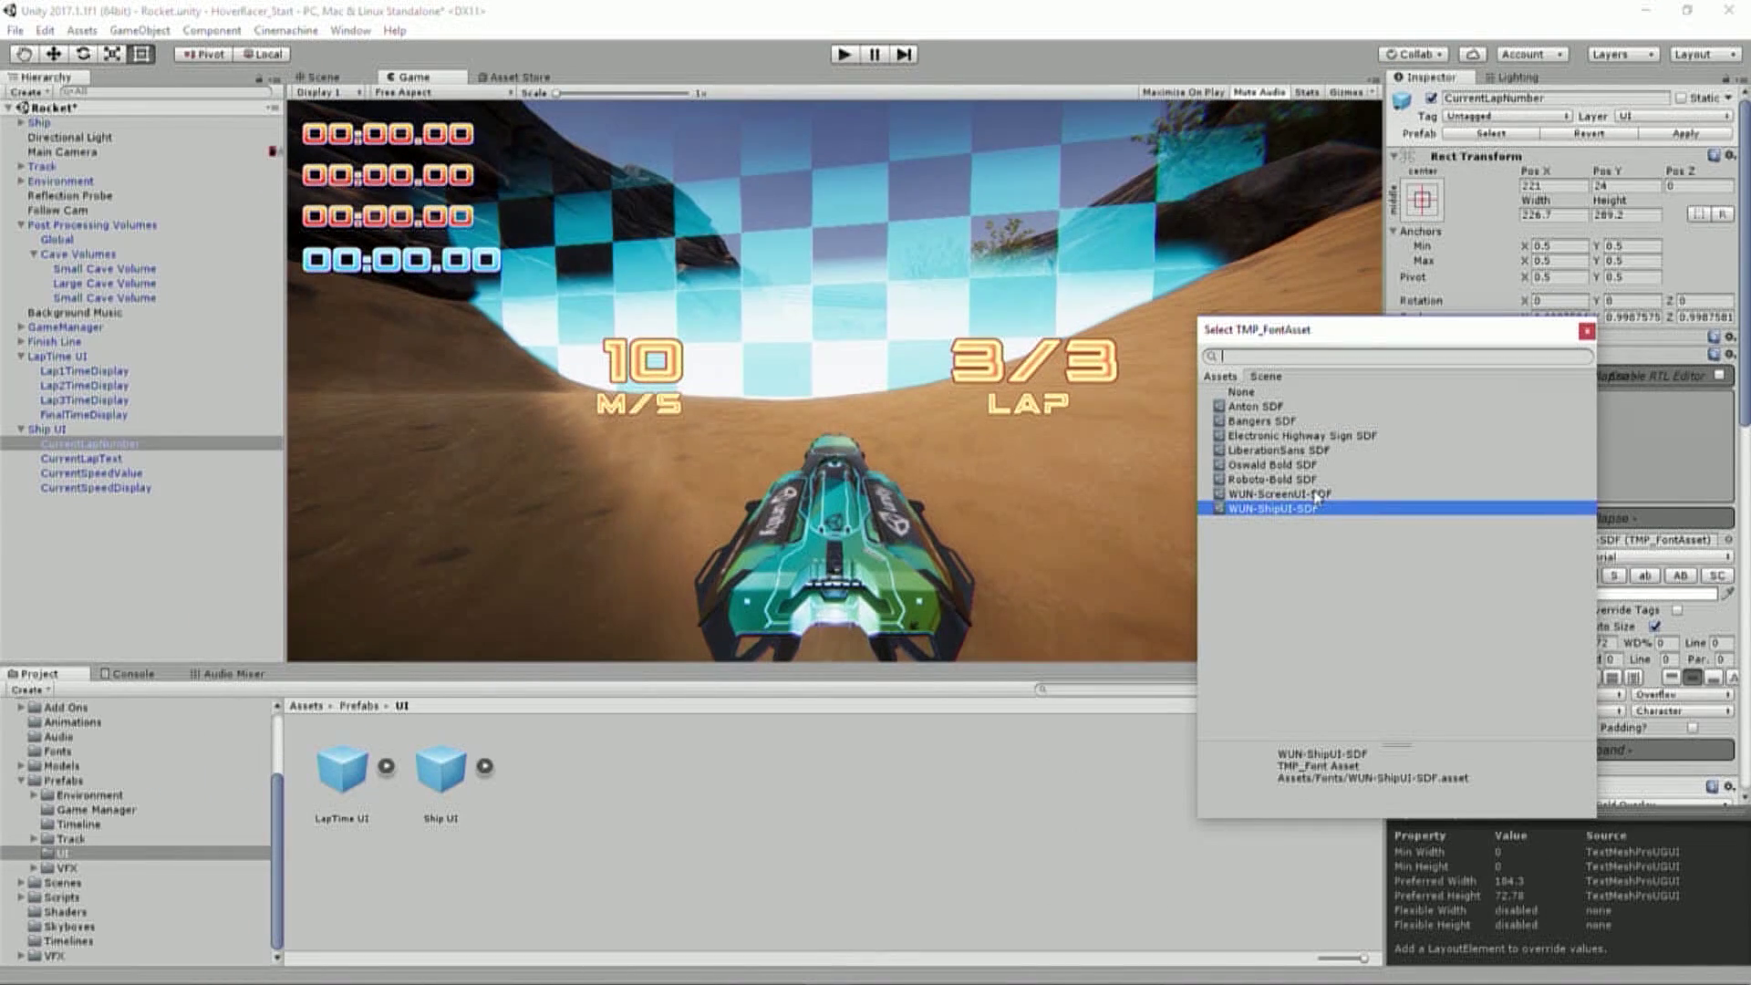
{"action": "left_click", "coordinate": [1317, 494]}
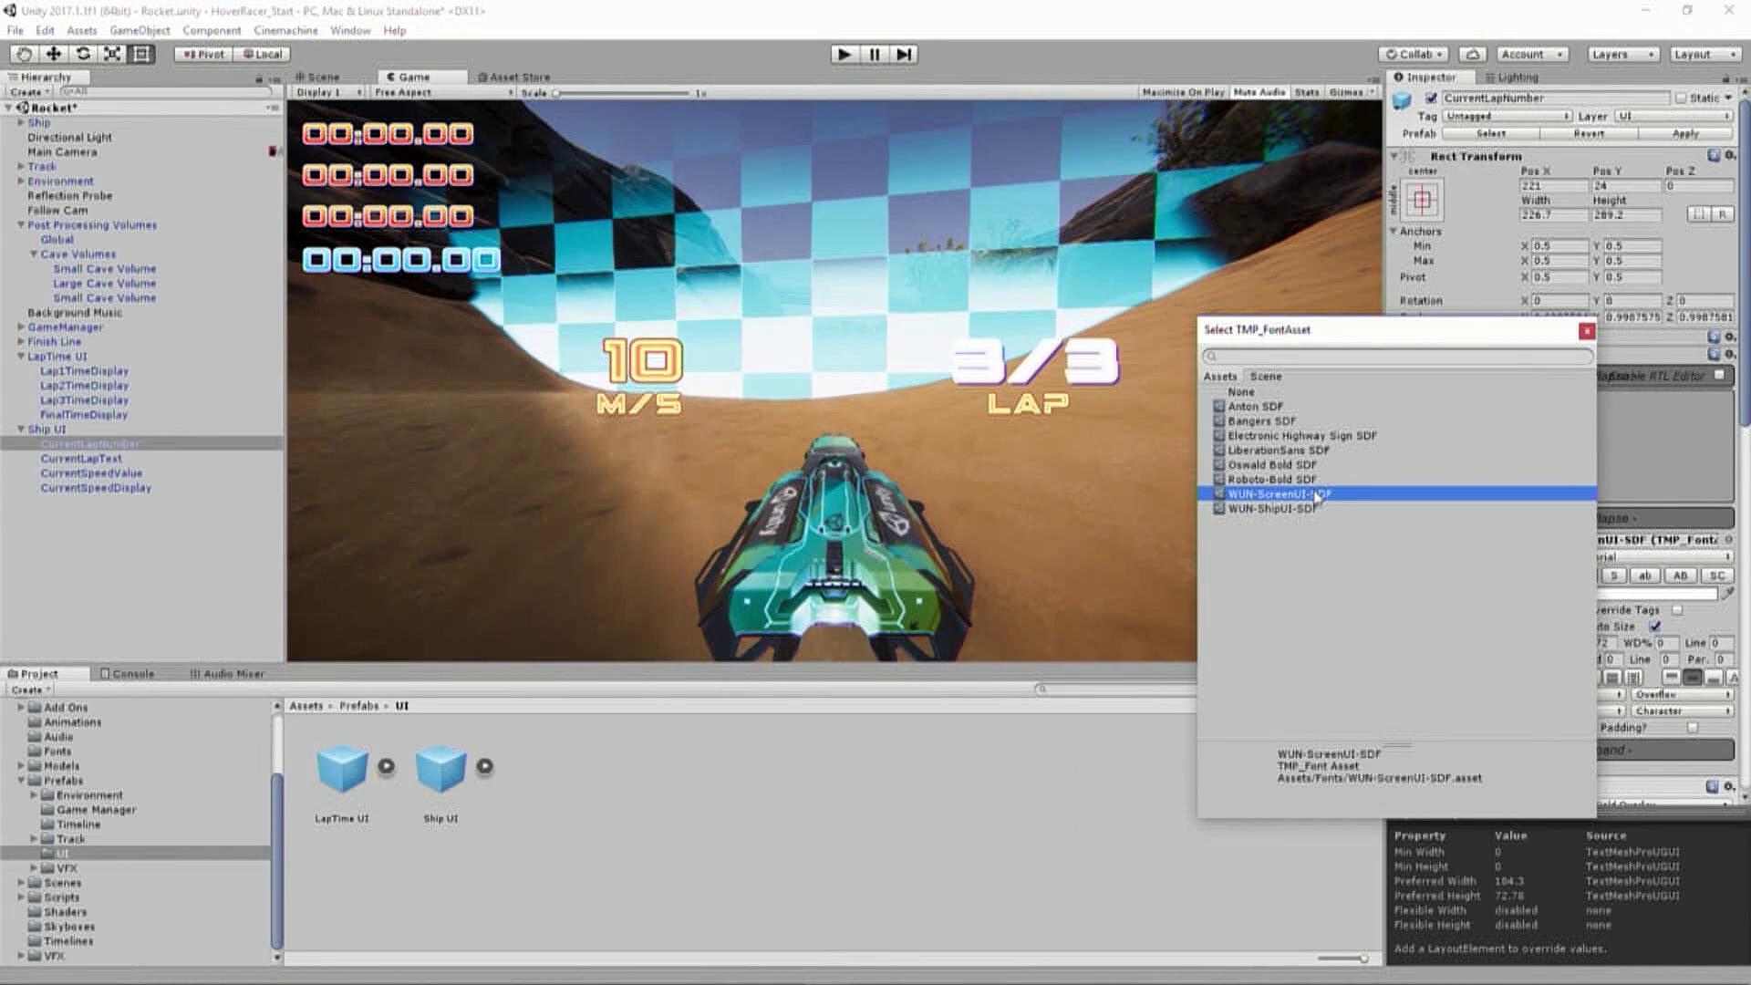
{"action": "left_click", "coordinate": [1317, 511]}
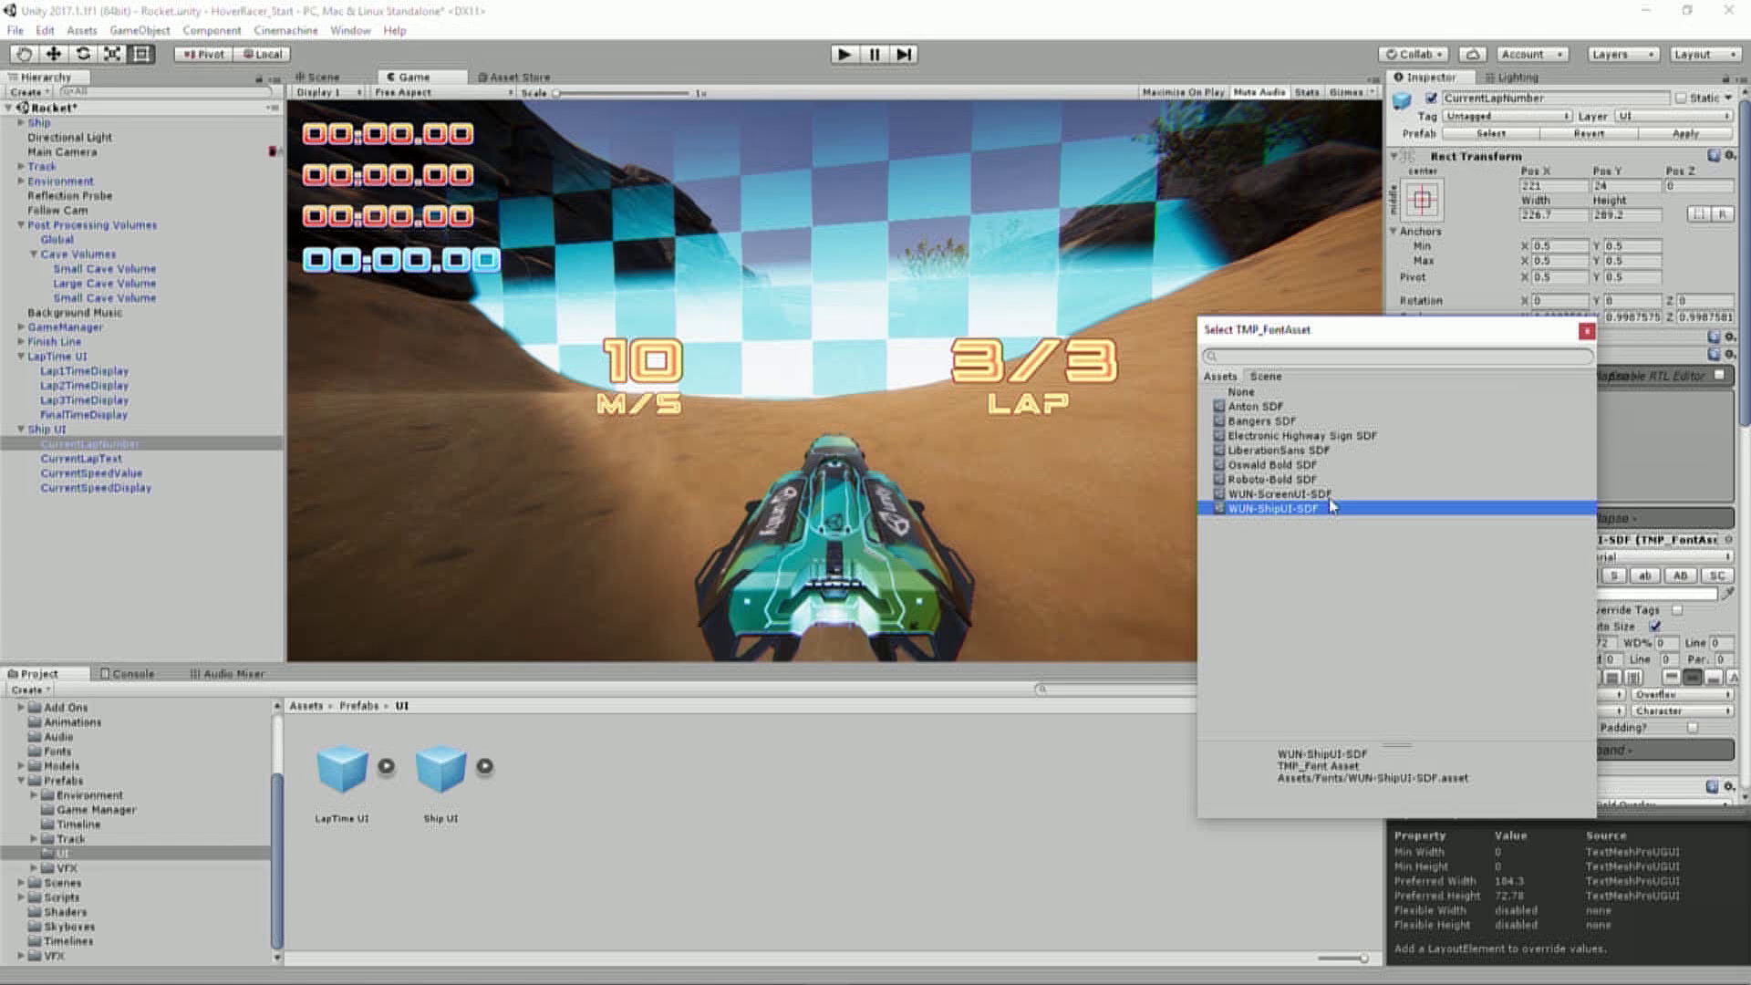
{"action": "left_click", "coordinate": [1332, 500]}
{"action": "left_click", "coordinate": [1332, 509]}
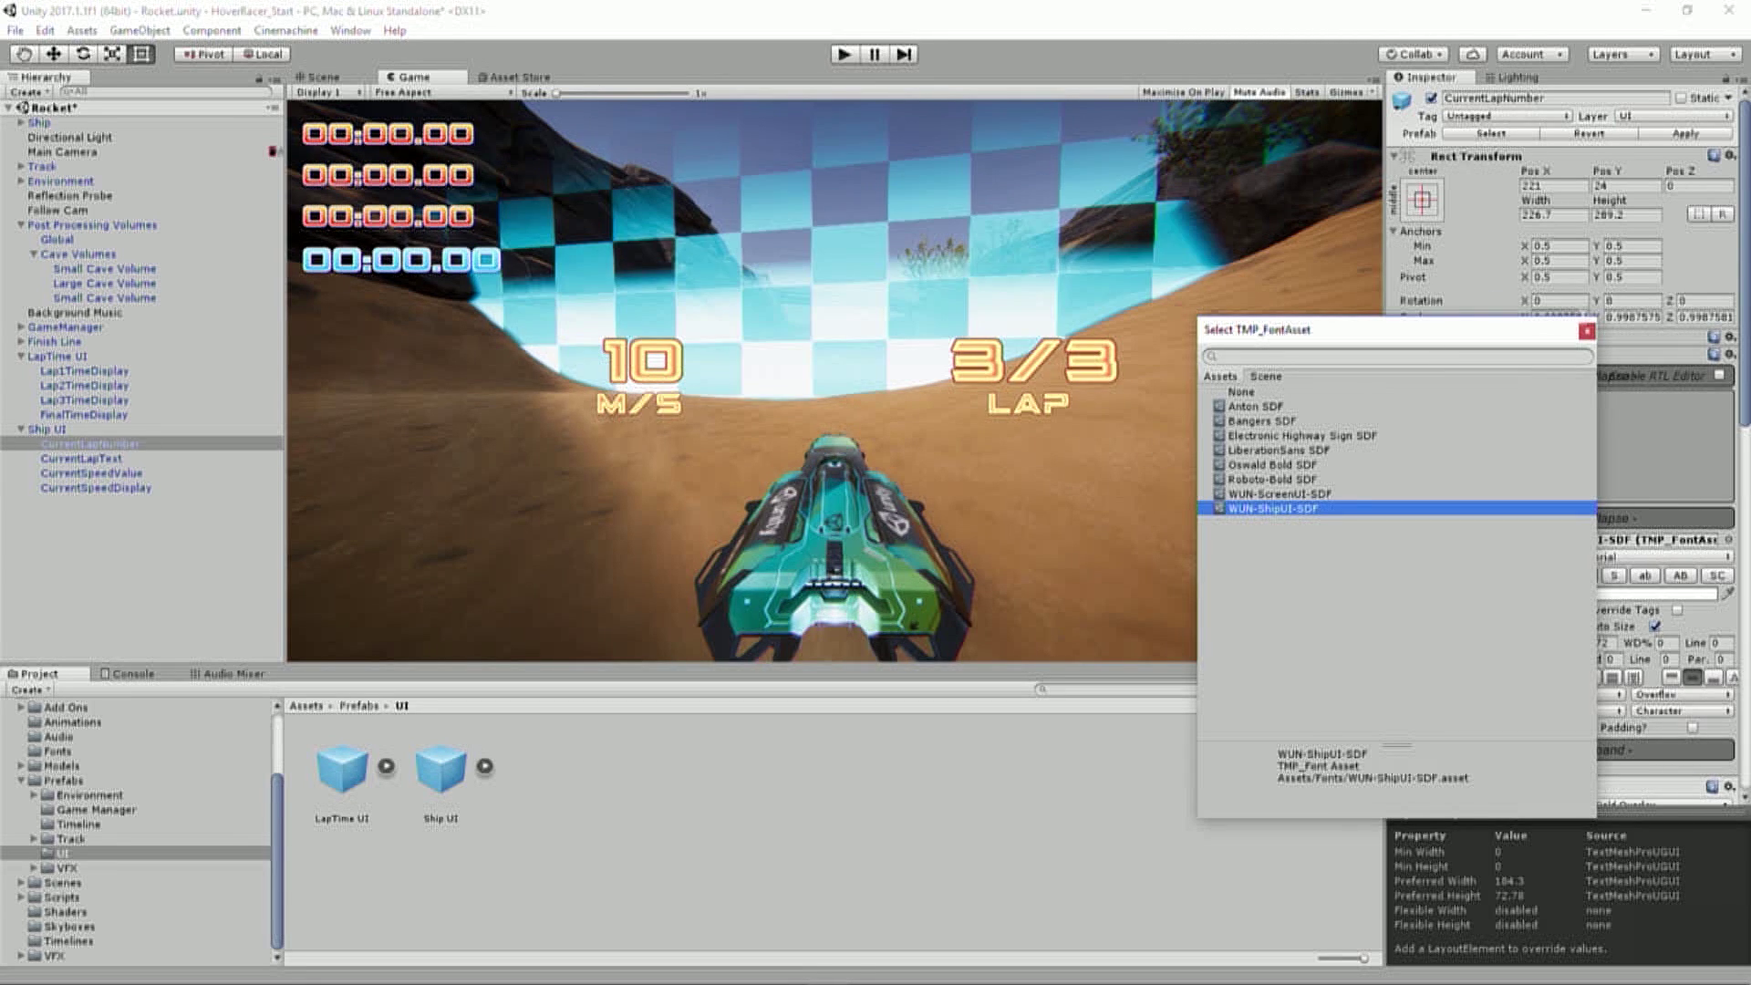
{"action": "left_click", "coordinate": [1586, 331]}
{"action": "scroll", "coordinate": [1590, 341], "scroll_direction": "down", "scroll_amount": 2}
{"action": "scroll", "coordinate": [1585, 540], "scroll_direction": "down", "scroll_amount": 4}
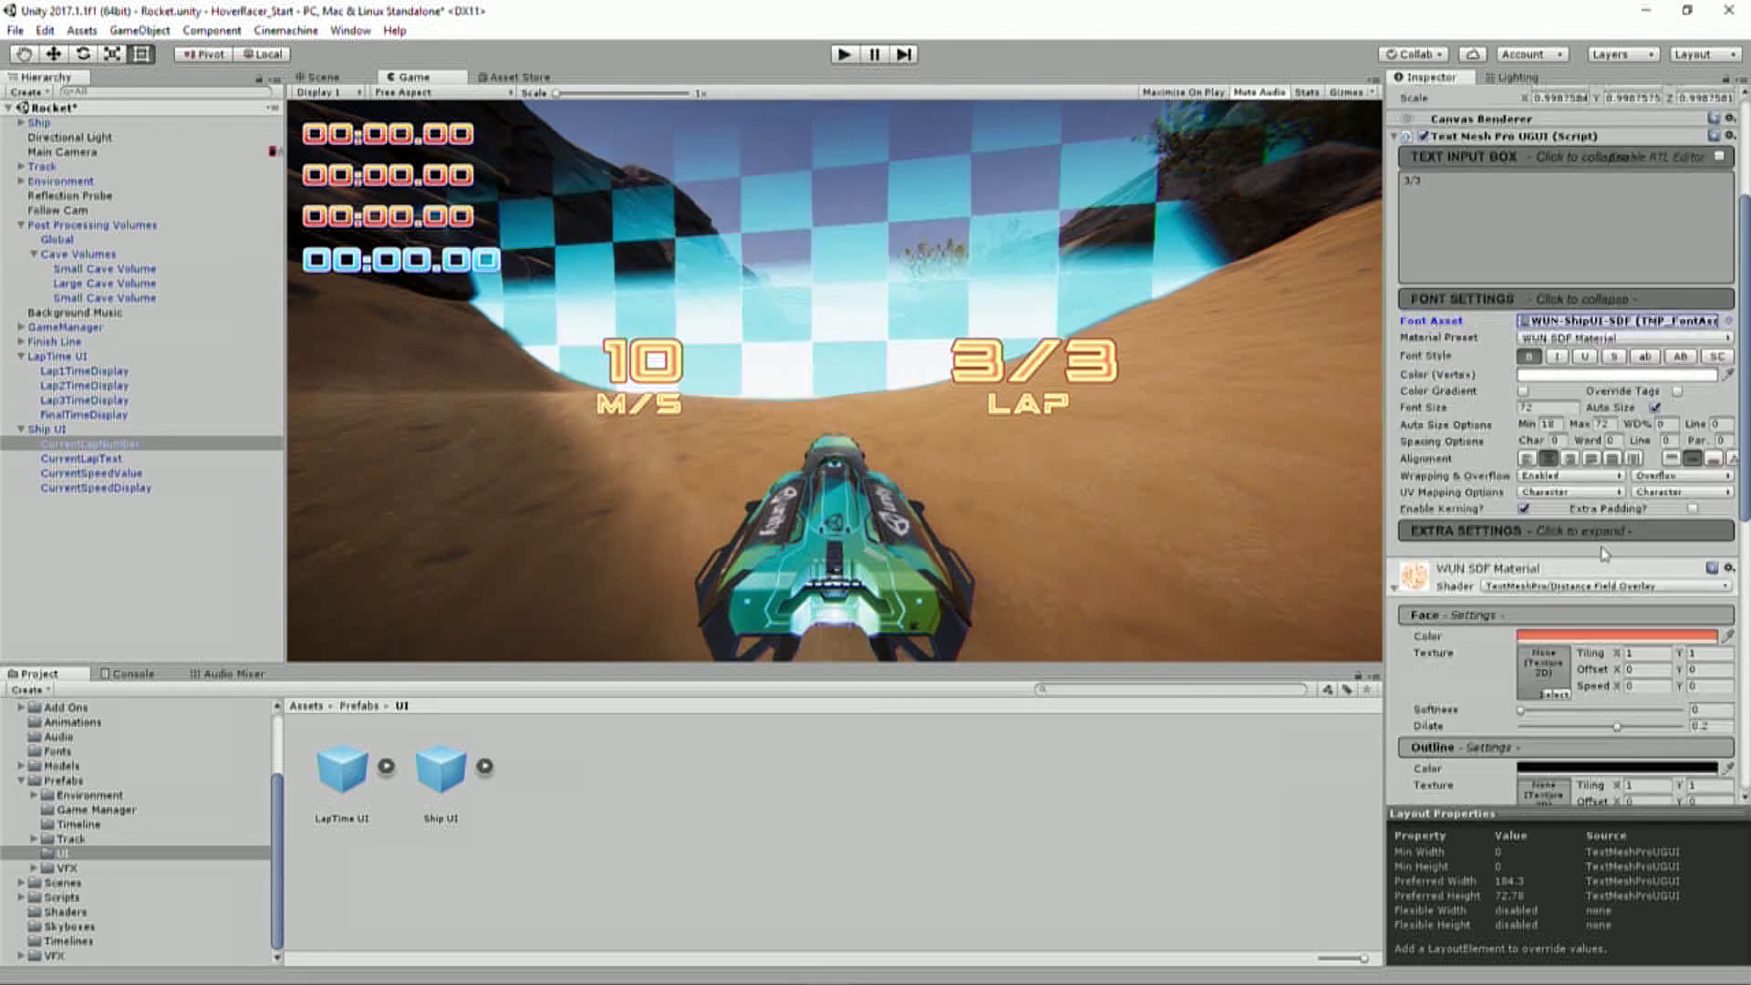
{"action": "left_click", "coordinate": [1584, 528]}
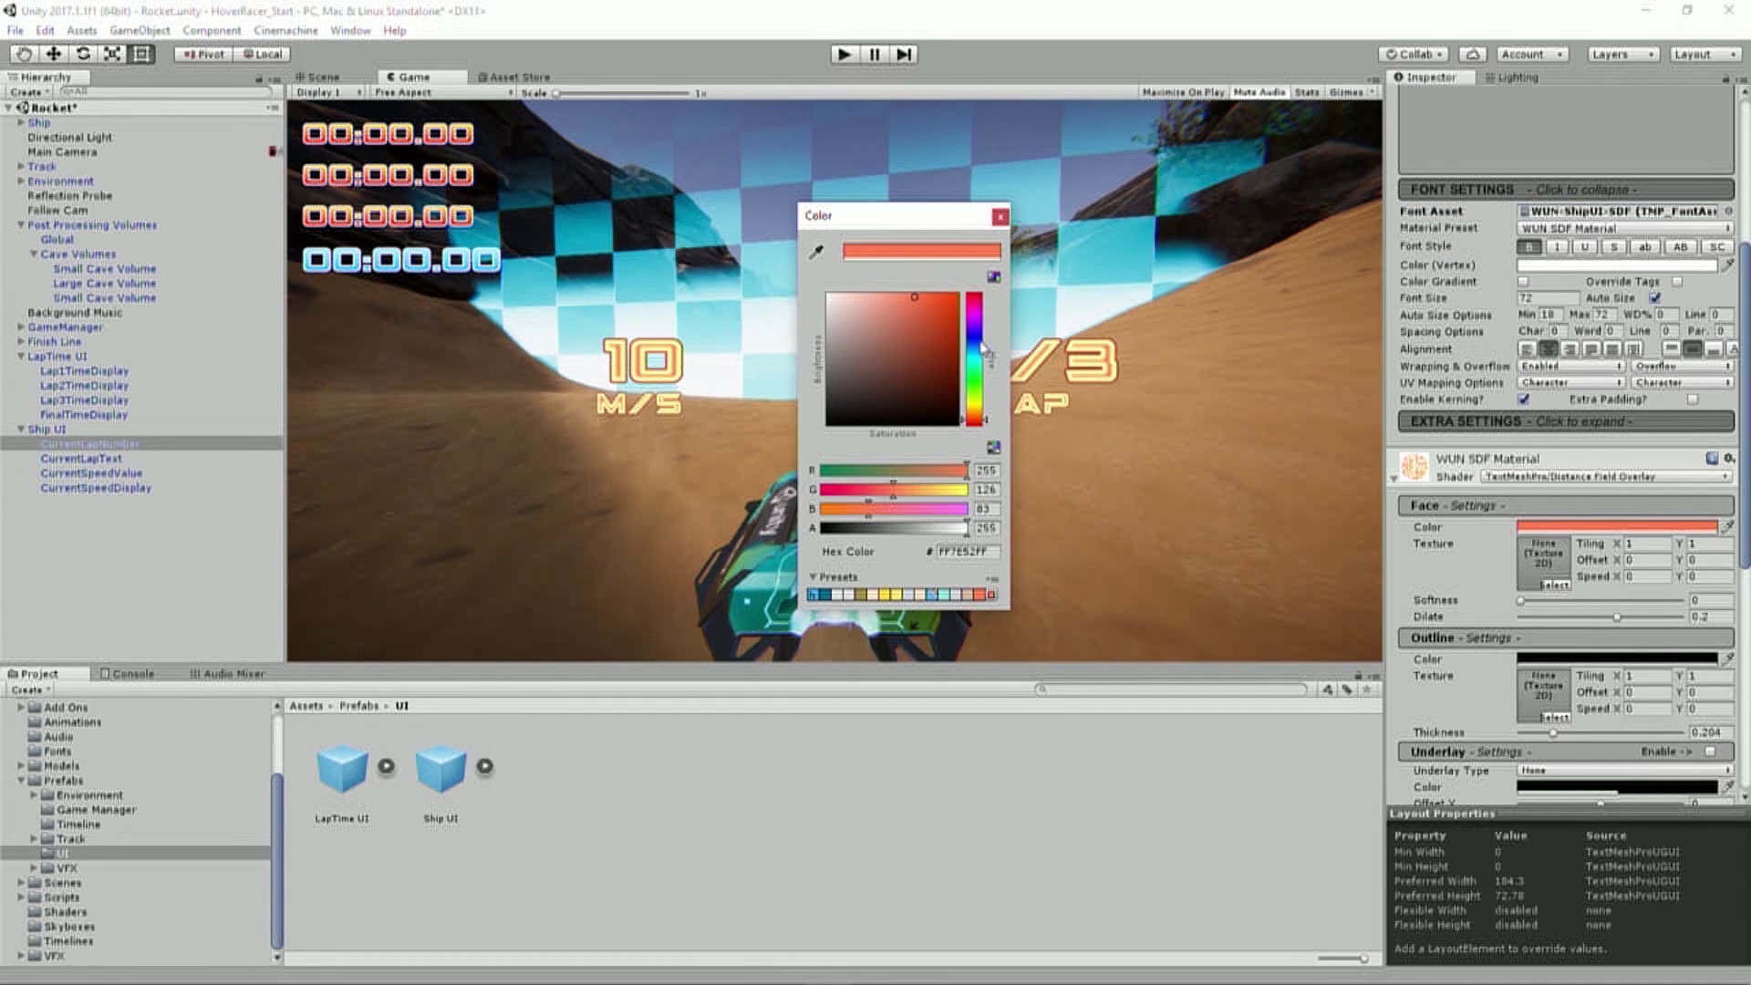
{"action": "left_click", "coordinate": [976, 344]}
{"action": "mouse_move", "coordinate": [980, 353]}
{"action": "left_mouse_down"}
{"action": "mouse_move", "coordinate": [977, 401]}
{"action": "mouse_move", "coordinate": [977, 306]}
{"action": "mouse_move", "coordinate": [978, 355]}
{"action": "left_mouse_up"}
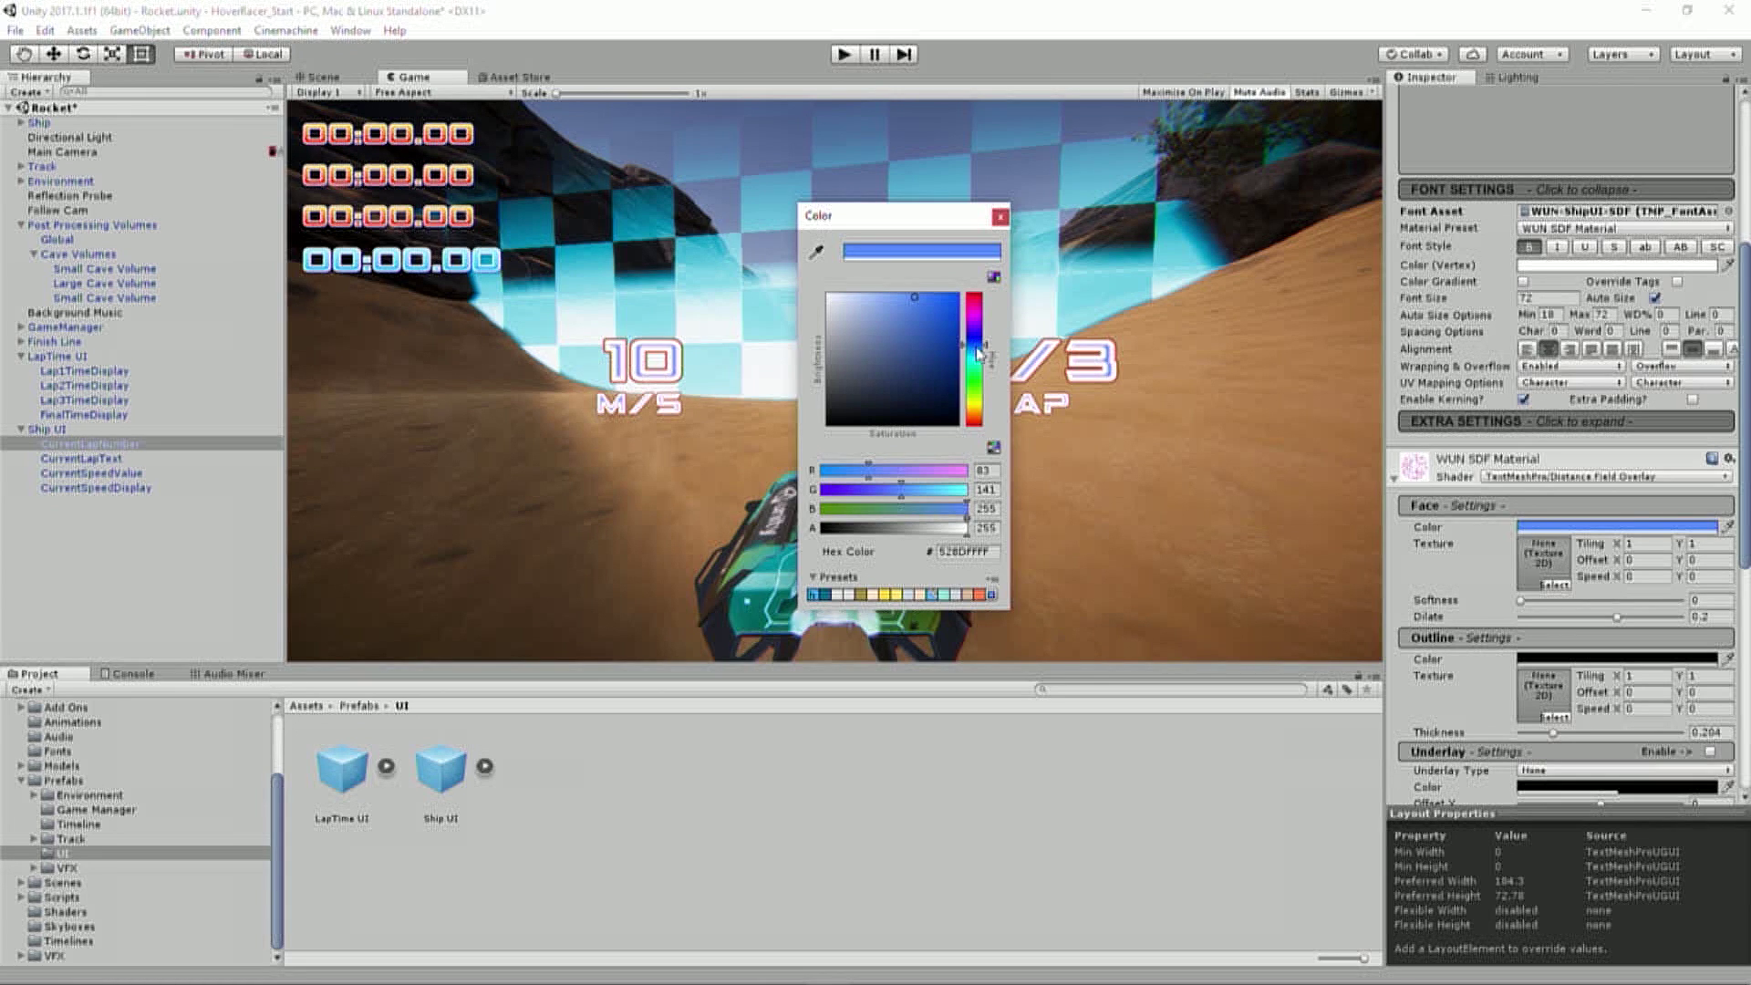
{"action": "key", "text": "ctrl+z"}
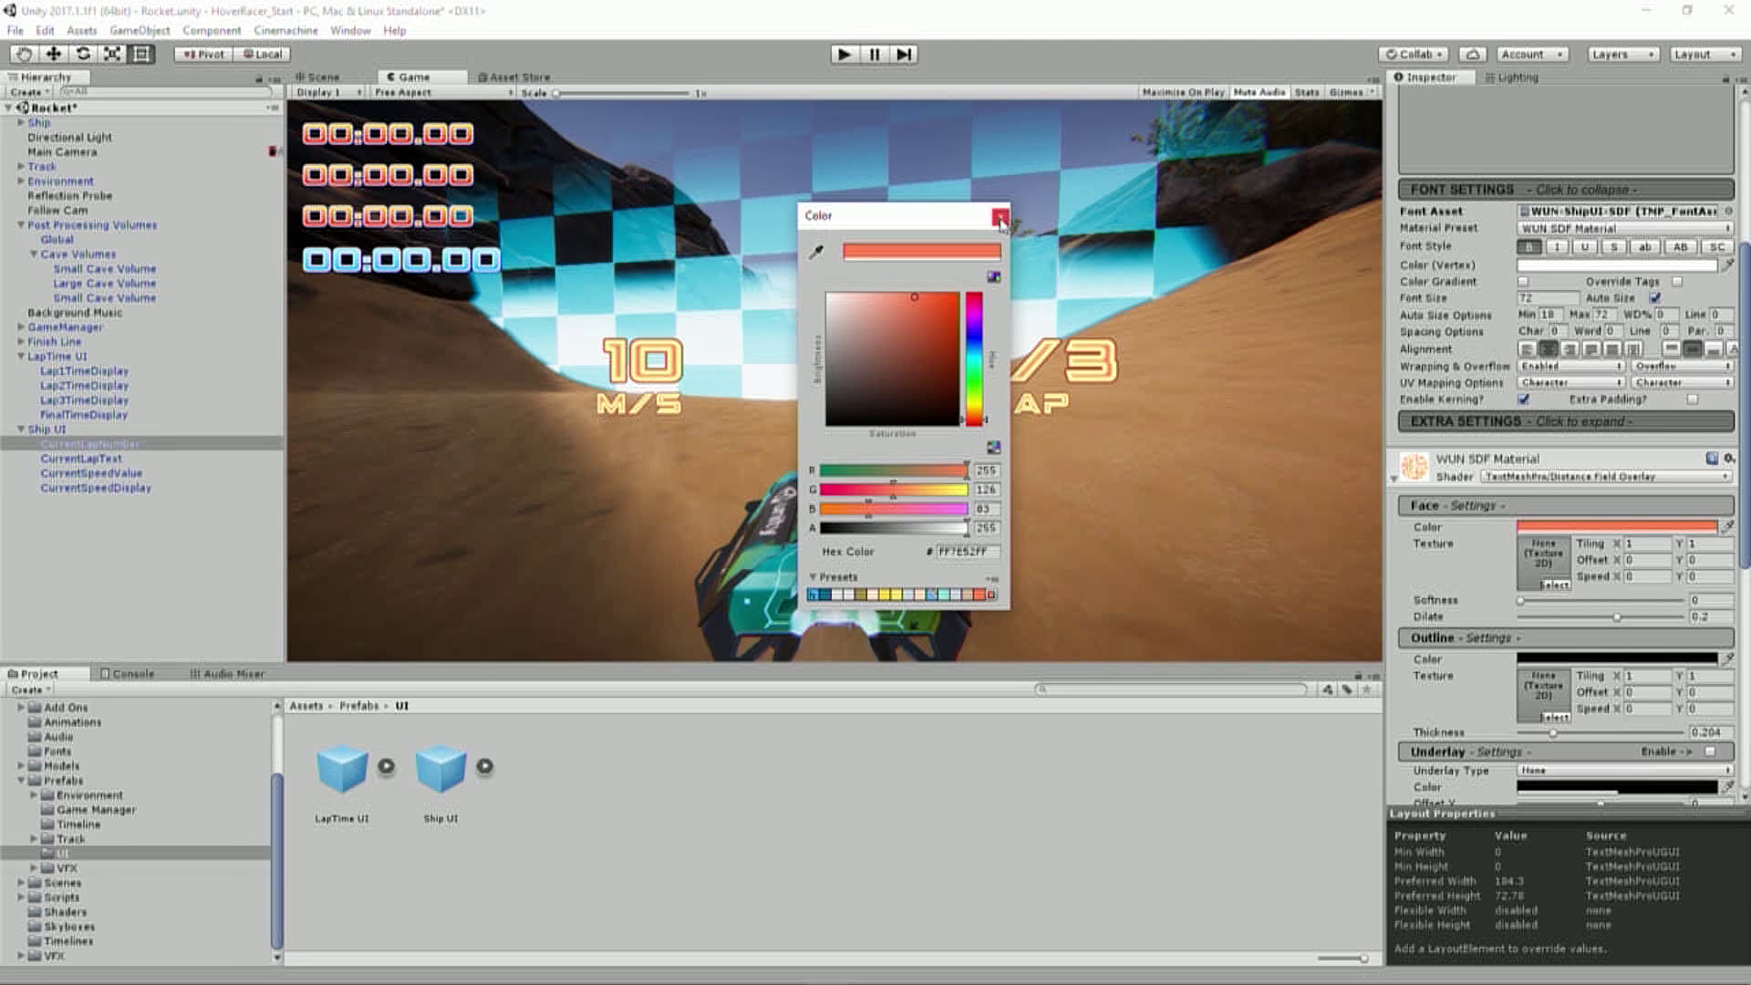
{"action": "left_click", "coordinate": [1001, 219]}
{"action": "scroll", "coordinate": [1644, 434], "scroll_direction": "down", "scroll_amount": 5}
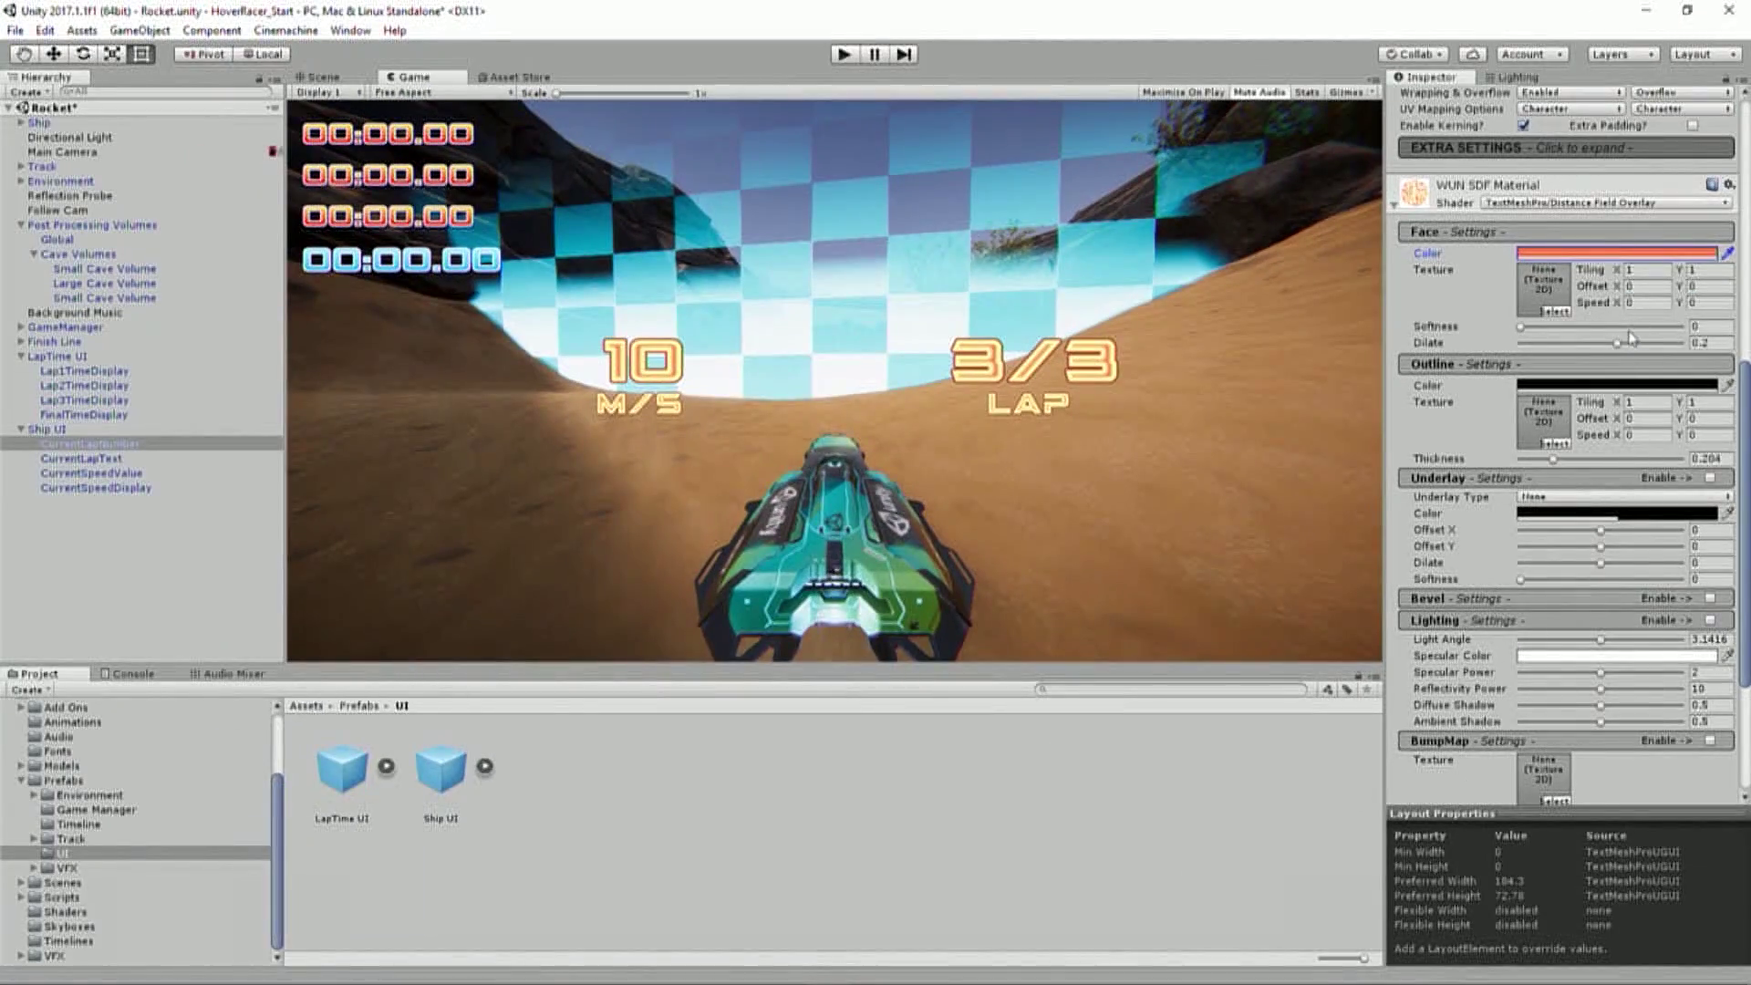
{"action": "left_click_drag", "start_coordinate": [1514, 600], "coordinate": [1426, 601]}
{"action": "left_click_drag", "start_coordinate": [1567, 346], "coordinate": [1617, 340]}
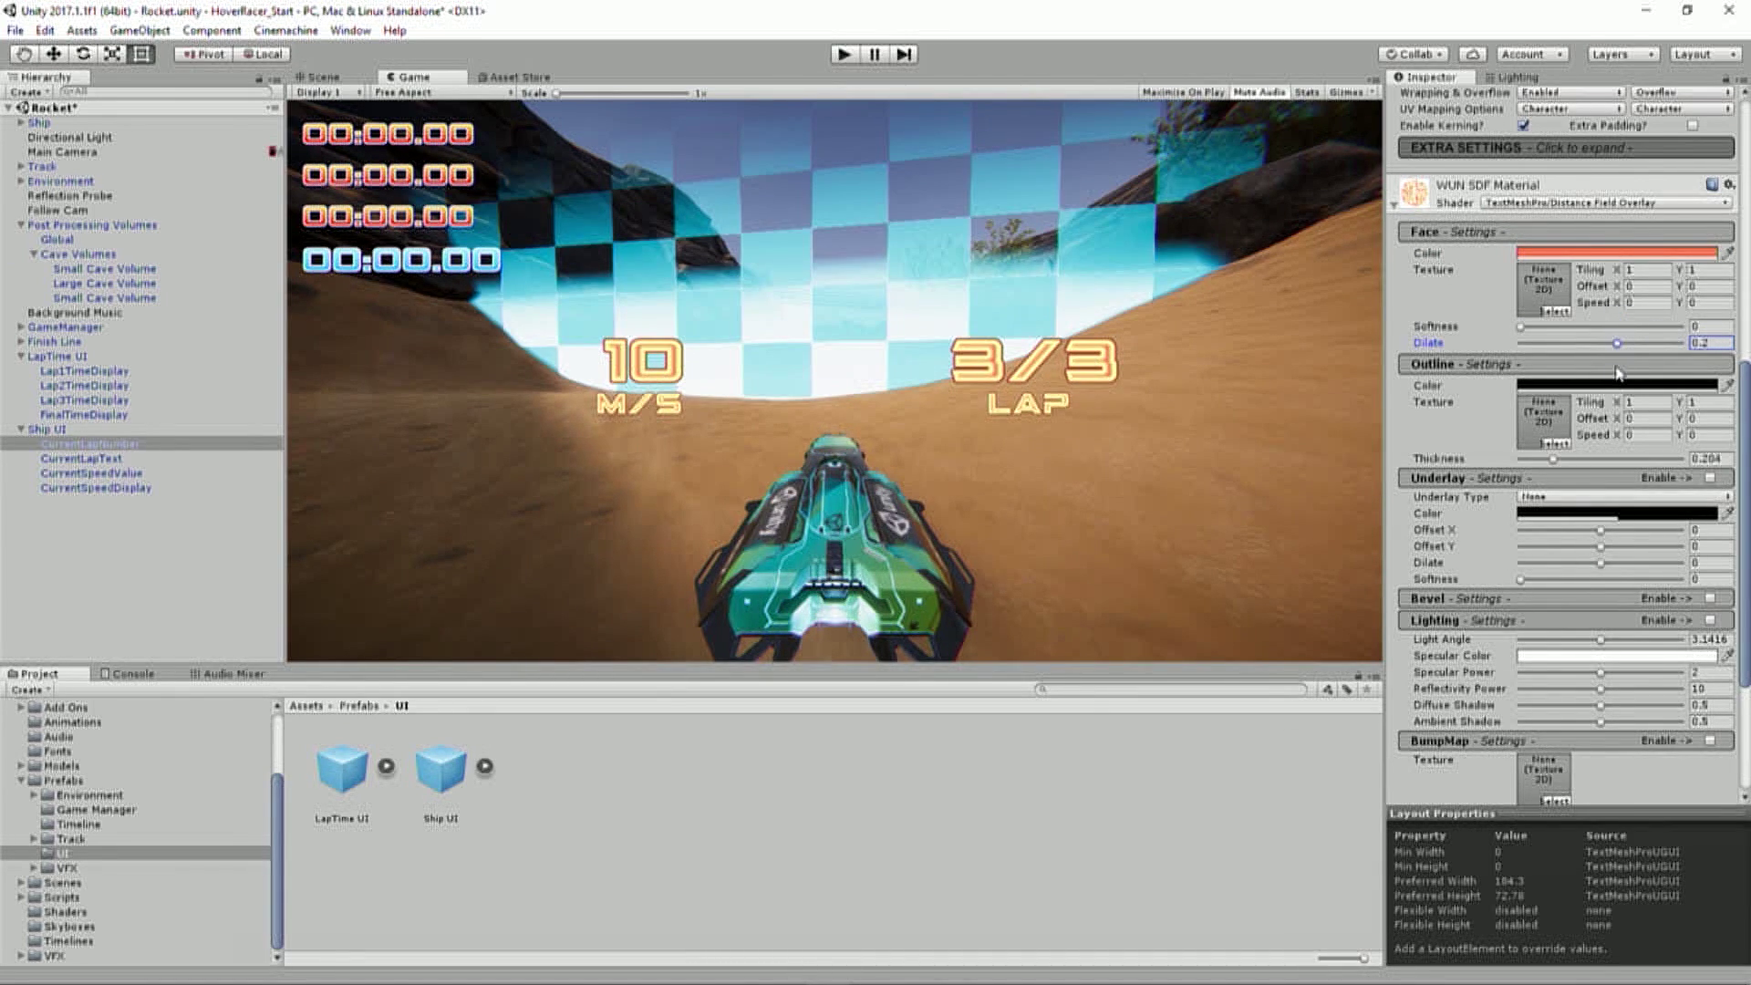
{"action": "scroll", "coordinate": [1617, 371], "scroll_direction": "down", "scroll_amount": 3}
{"action": "scroll", "coordinate": [1619, 368], "scroll_direction": "down", "scroll_amount": 2}
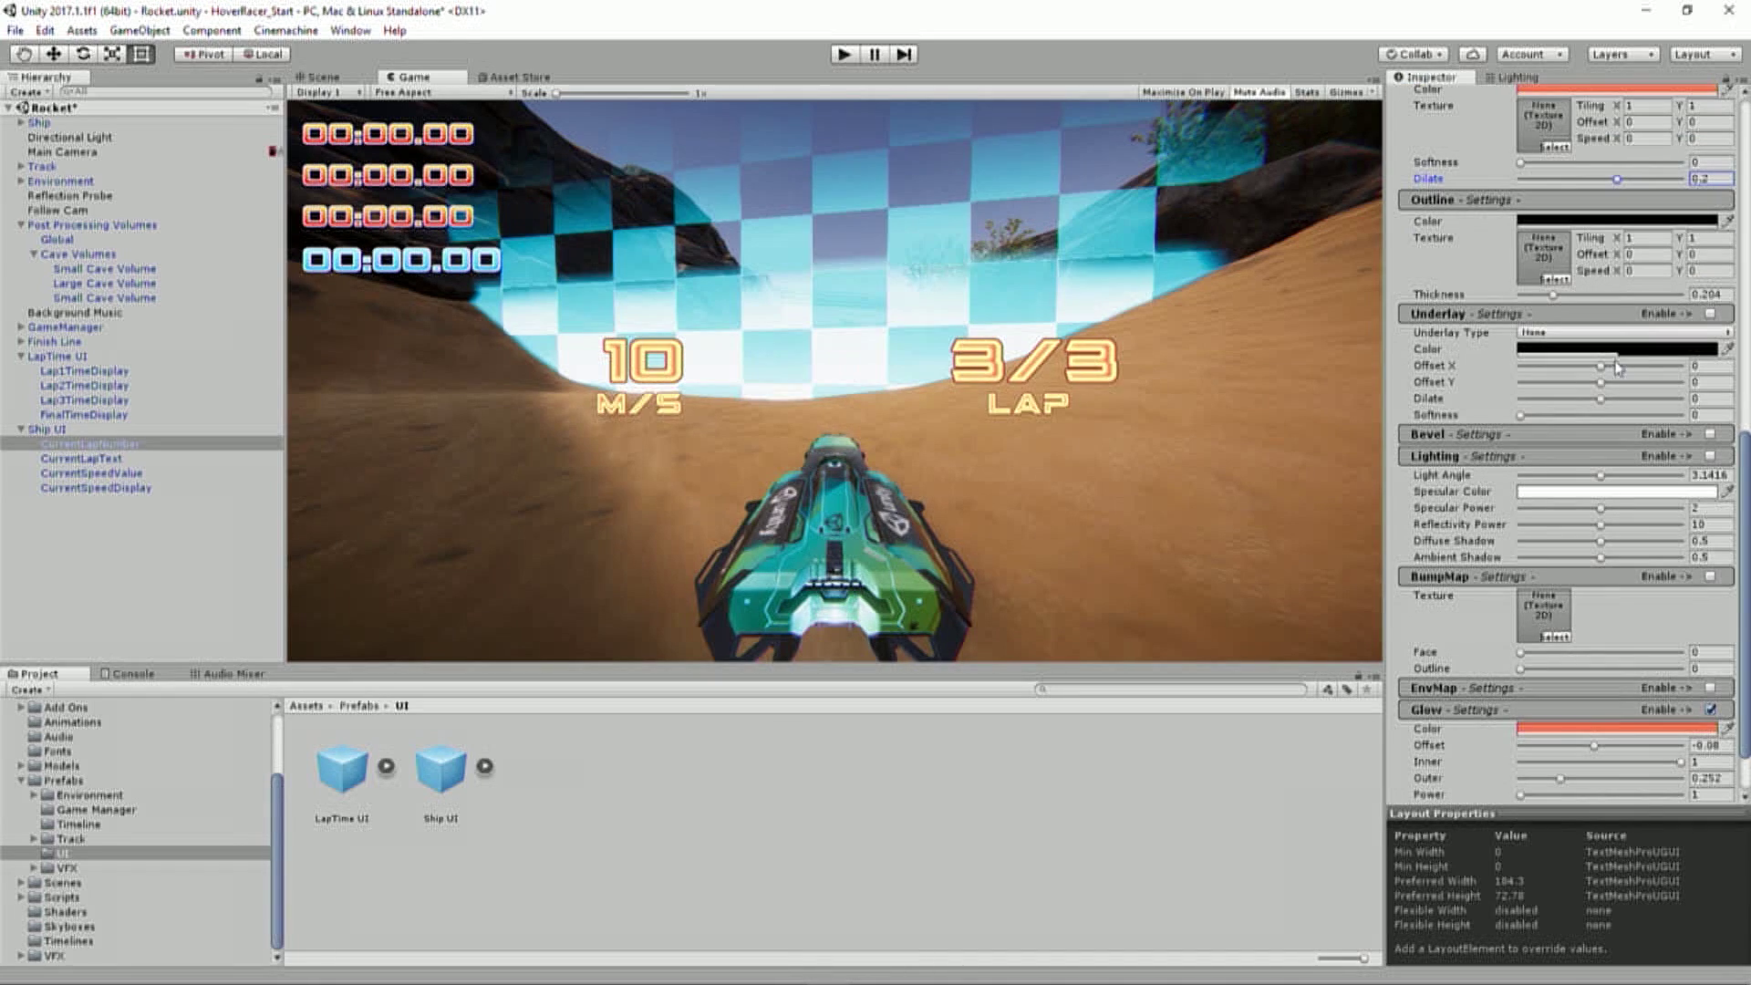
{"action": "scroll", "coordinate": [1563, 413], "scroll_direction": "down", "scroll_amount": 3}
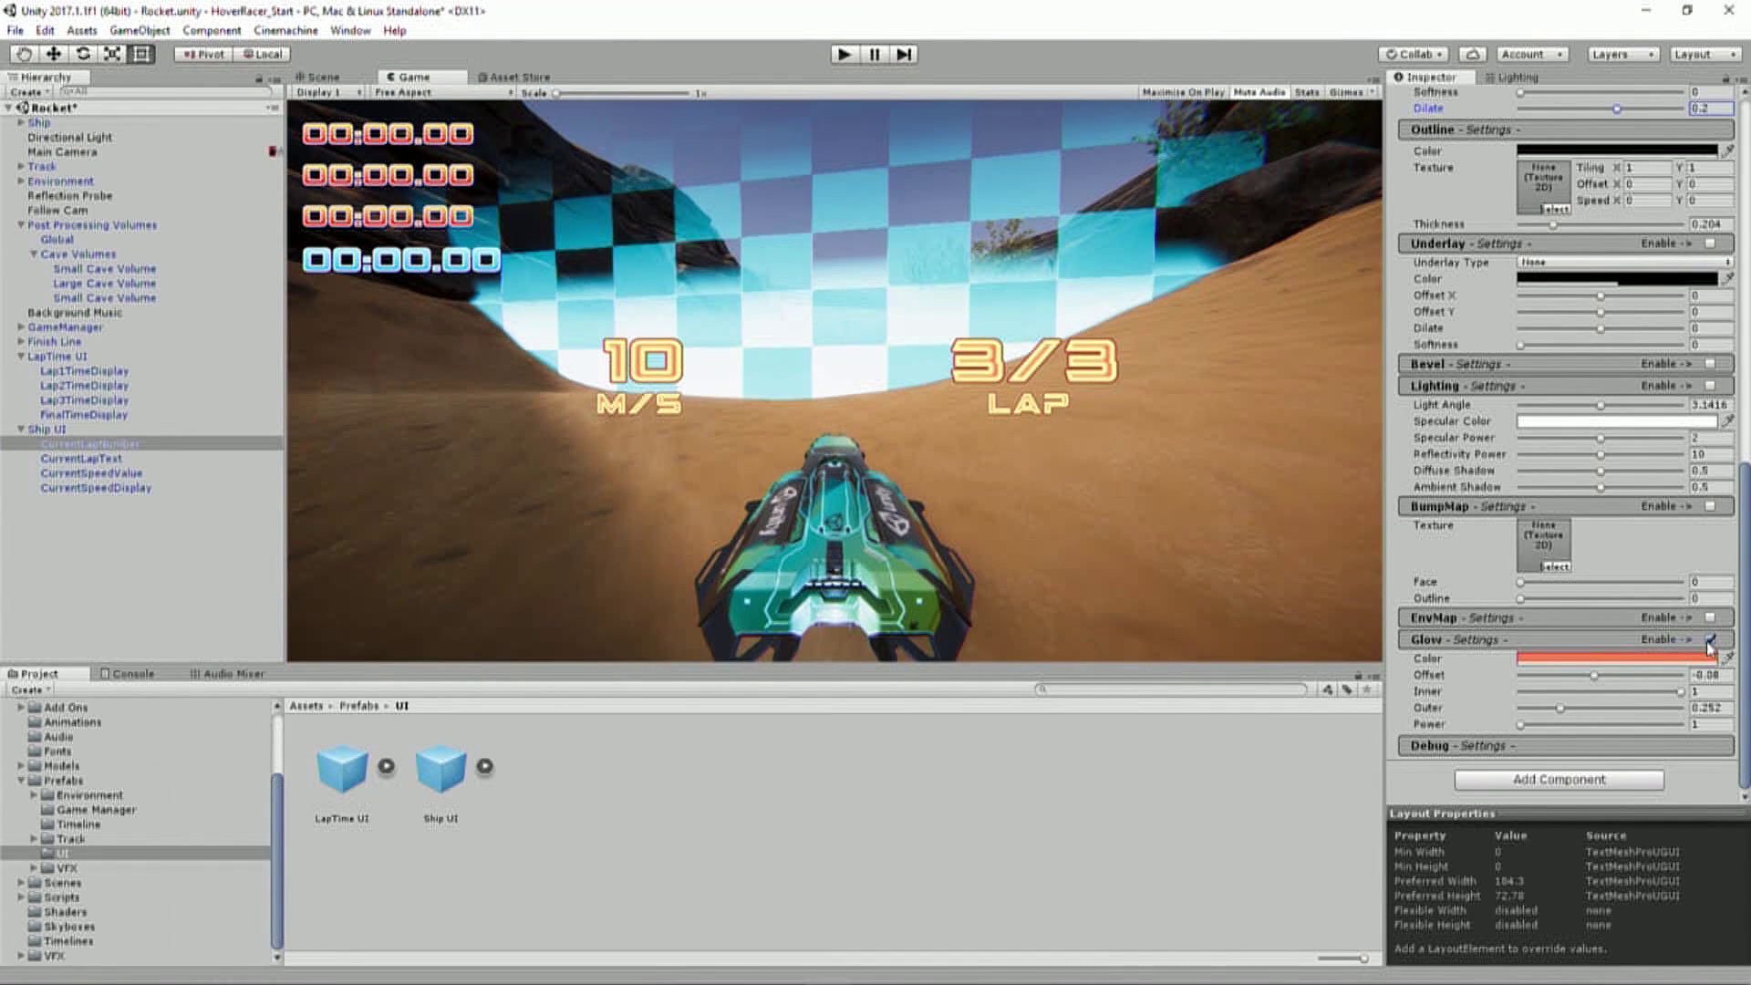
{"action": "left_click", "coordinate": [1709, 641]}
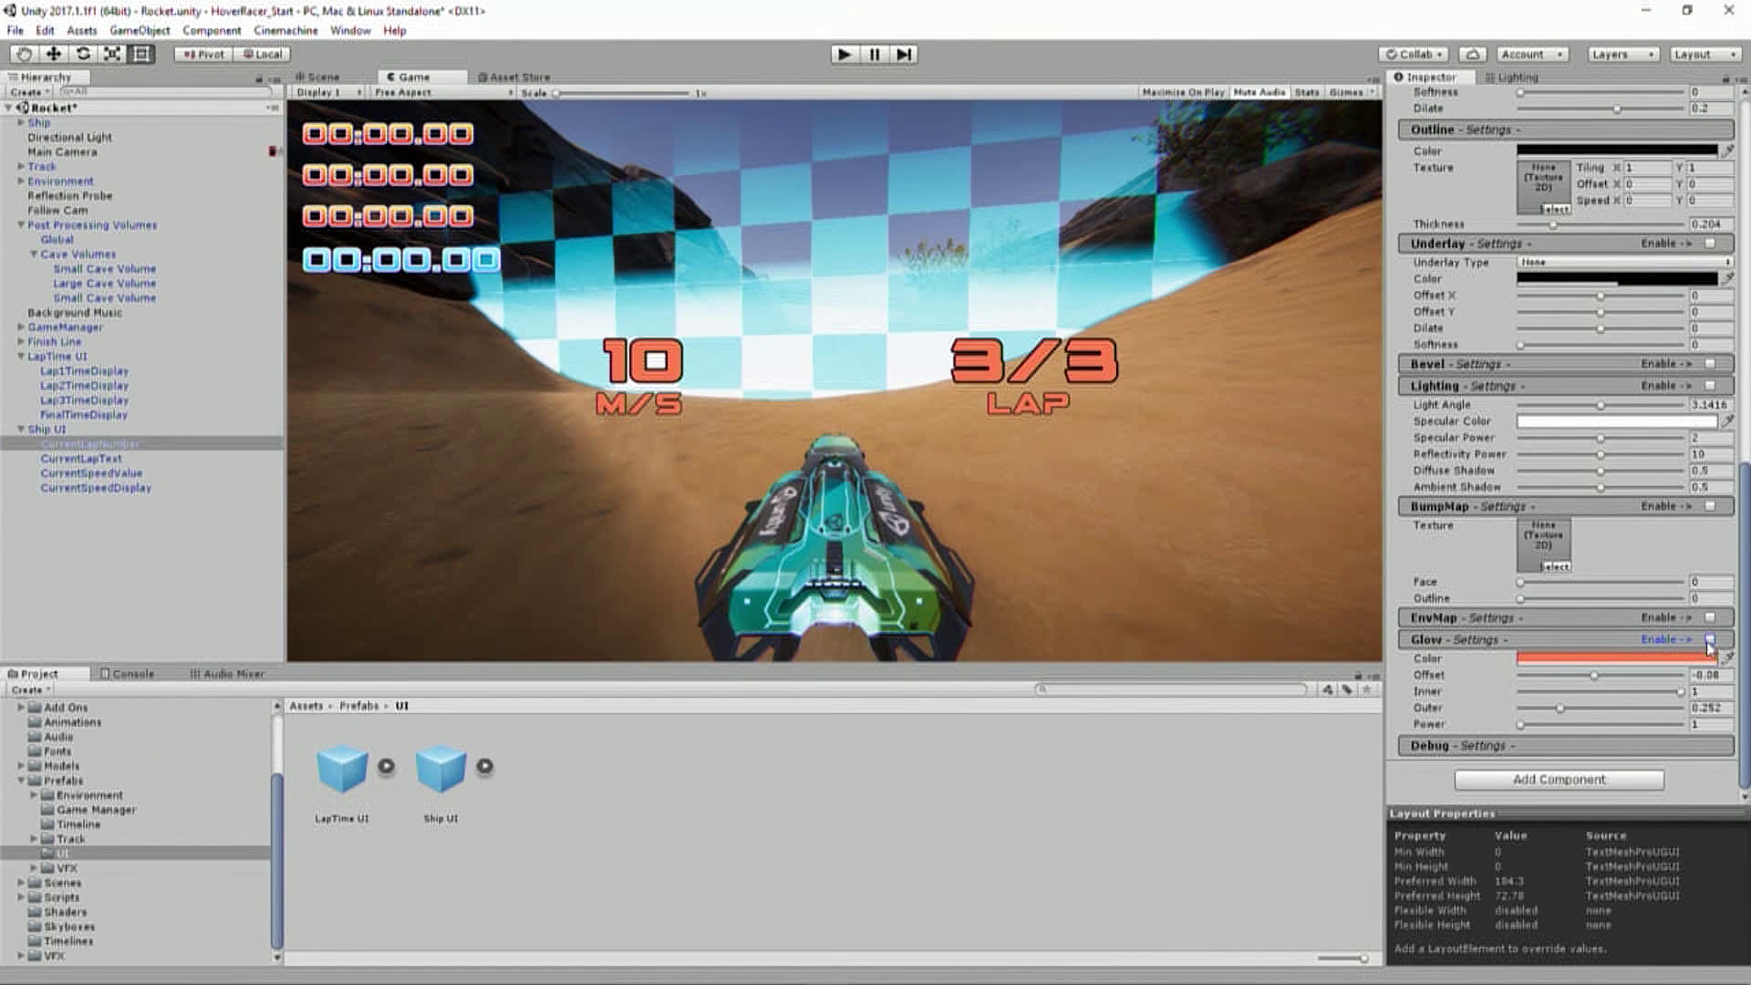
{"action": "left_click", "coordinate": [1709, 641]}
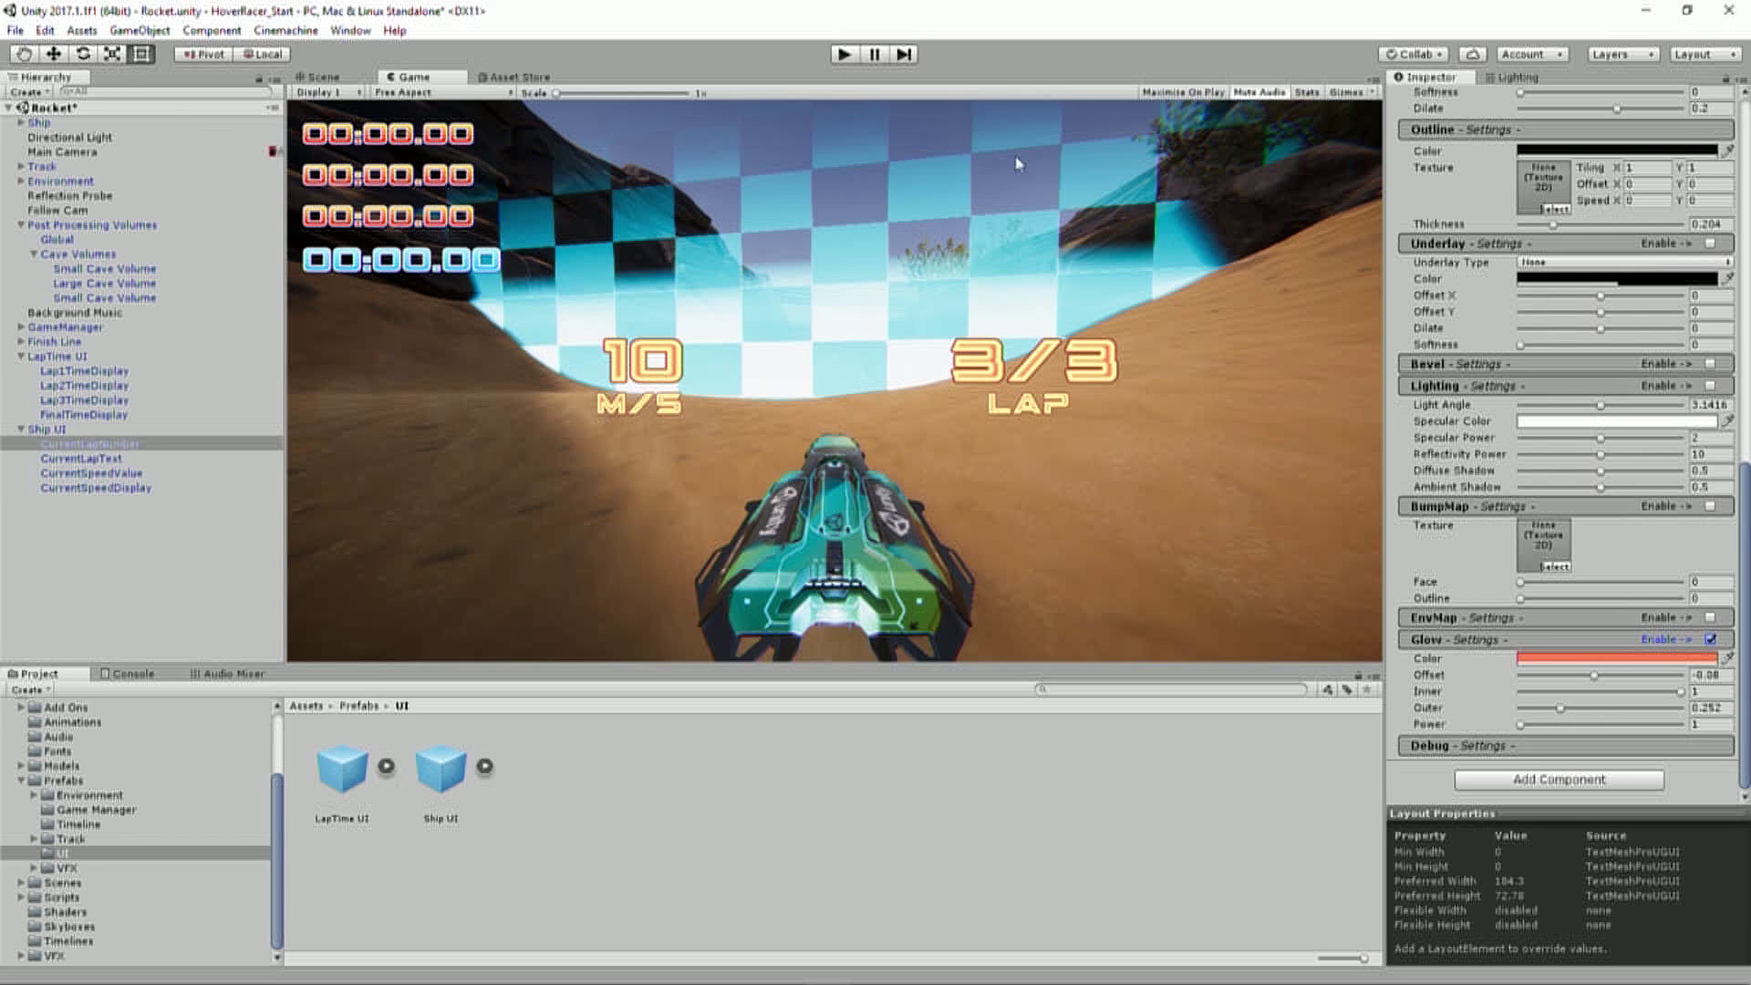
Set the Ship UI canvas Render Mode to World Space and view its readouts in the Scene.
{"action": "left_click", "coordinate": [34, 426]}
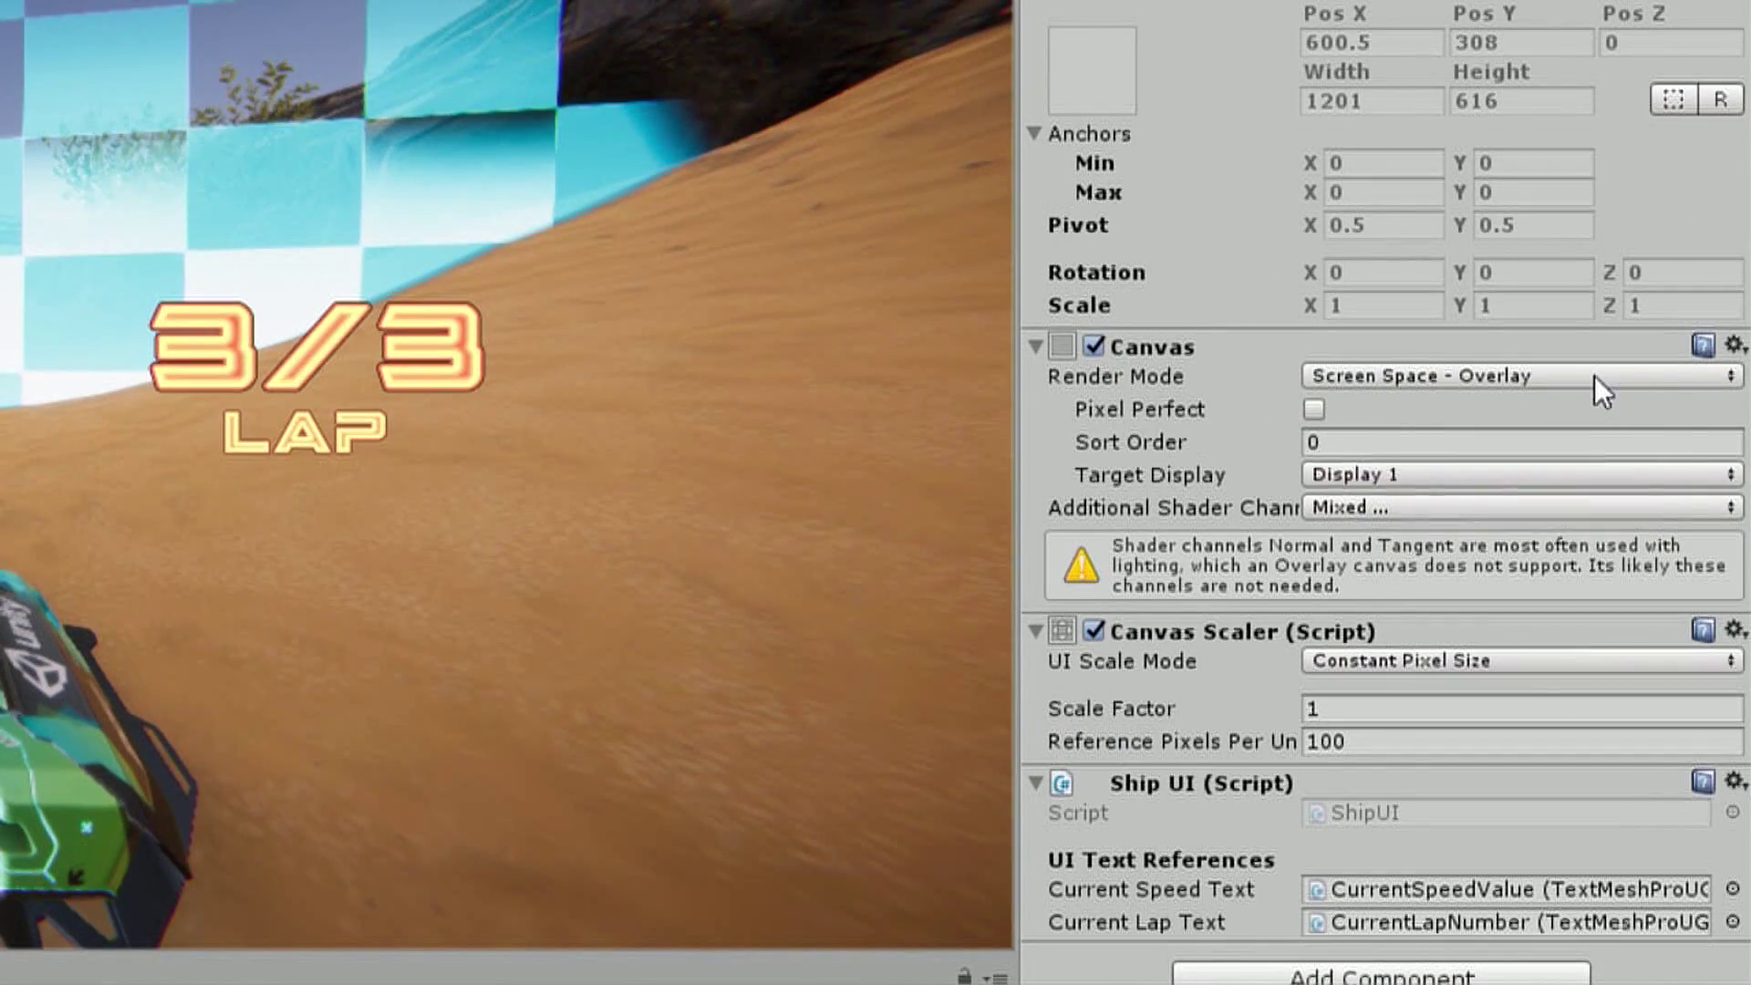
{"action": "left_click", "coordinate": [1665, 377]}
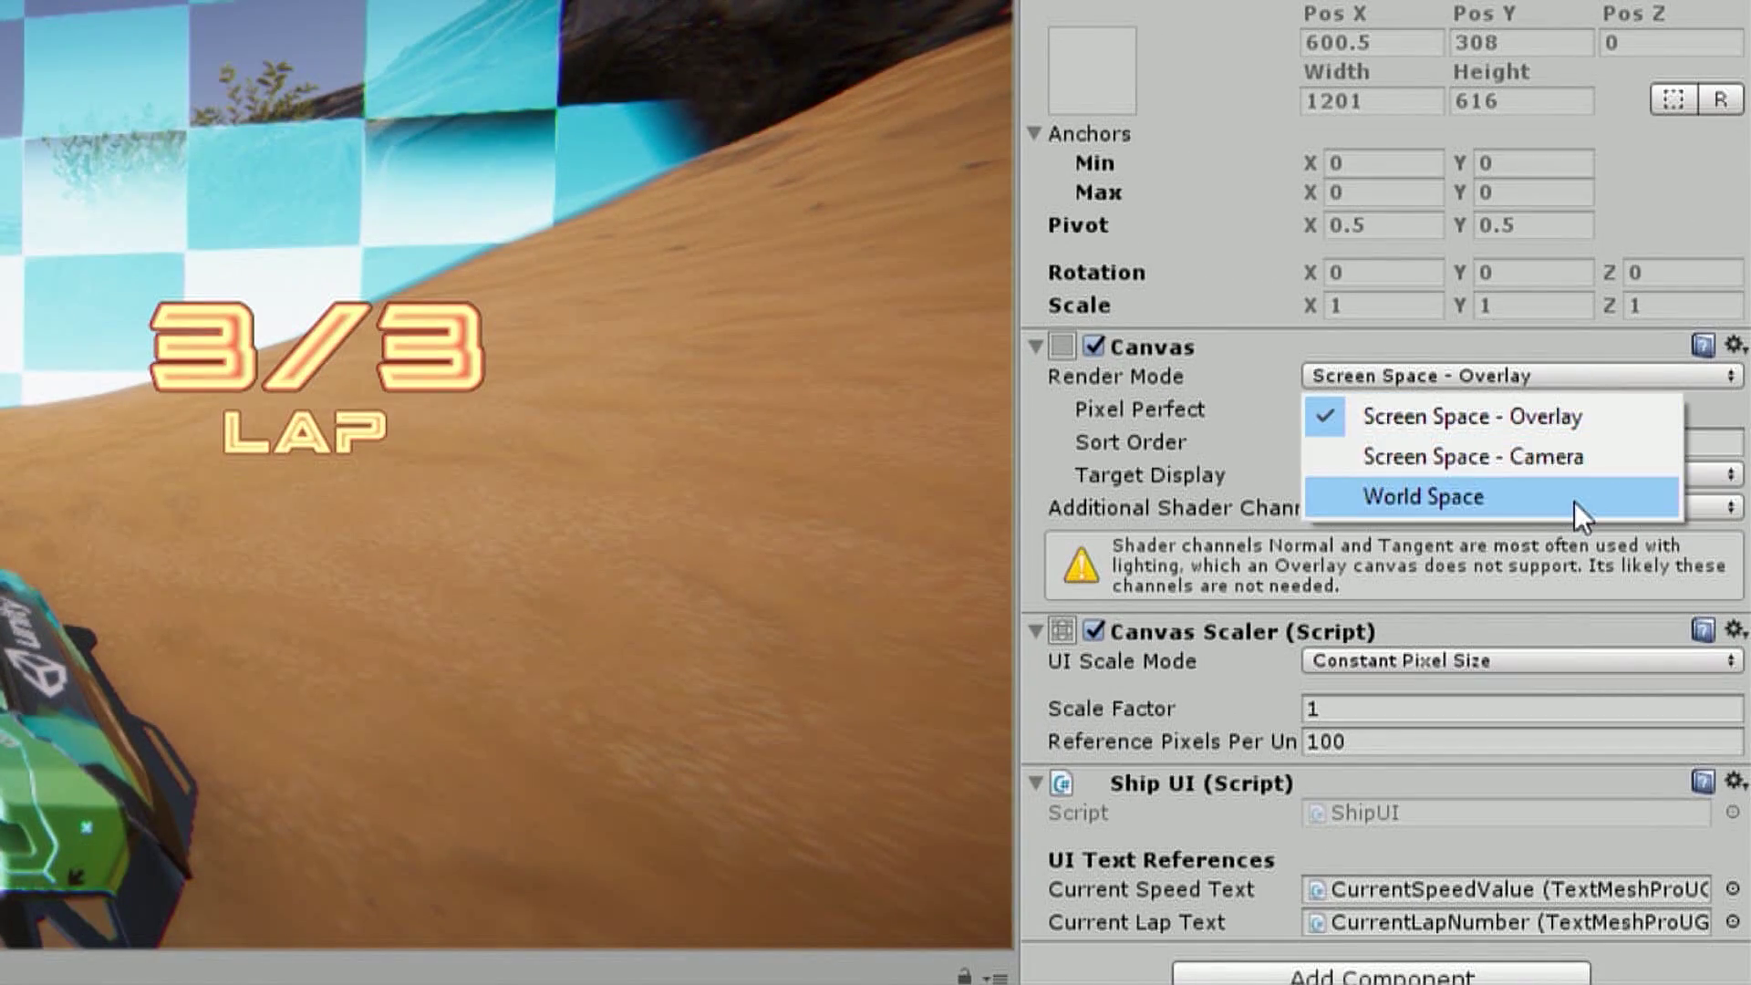
{"action": "left_click", "coordinate": [1574, 502]}
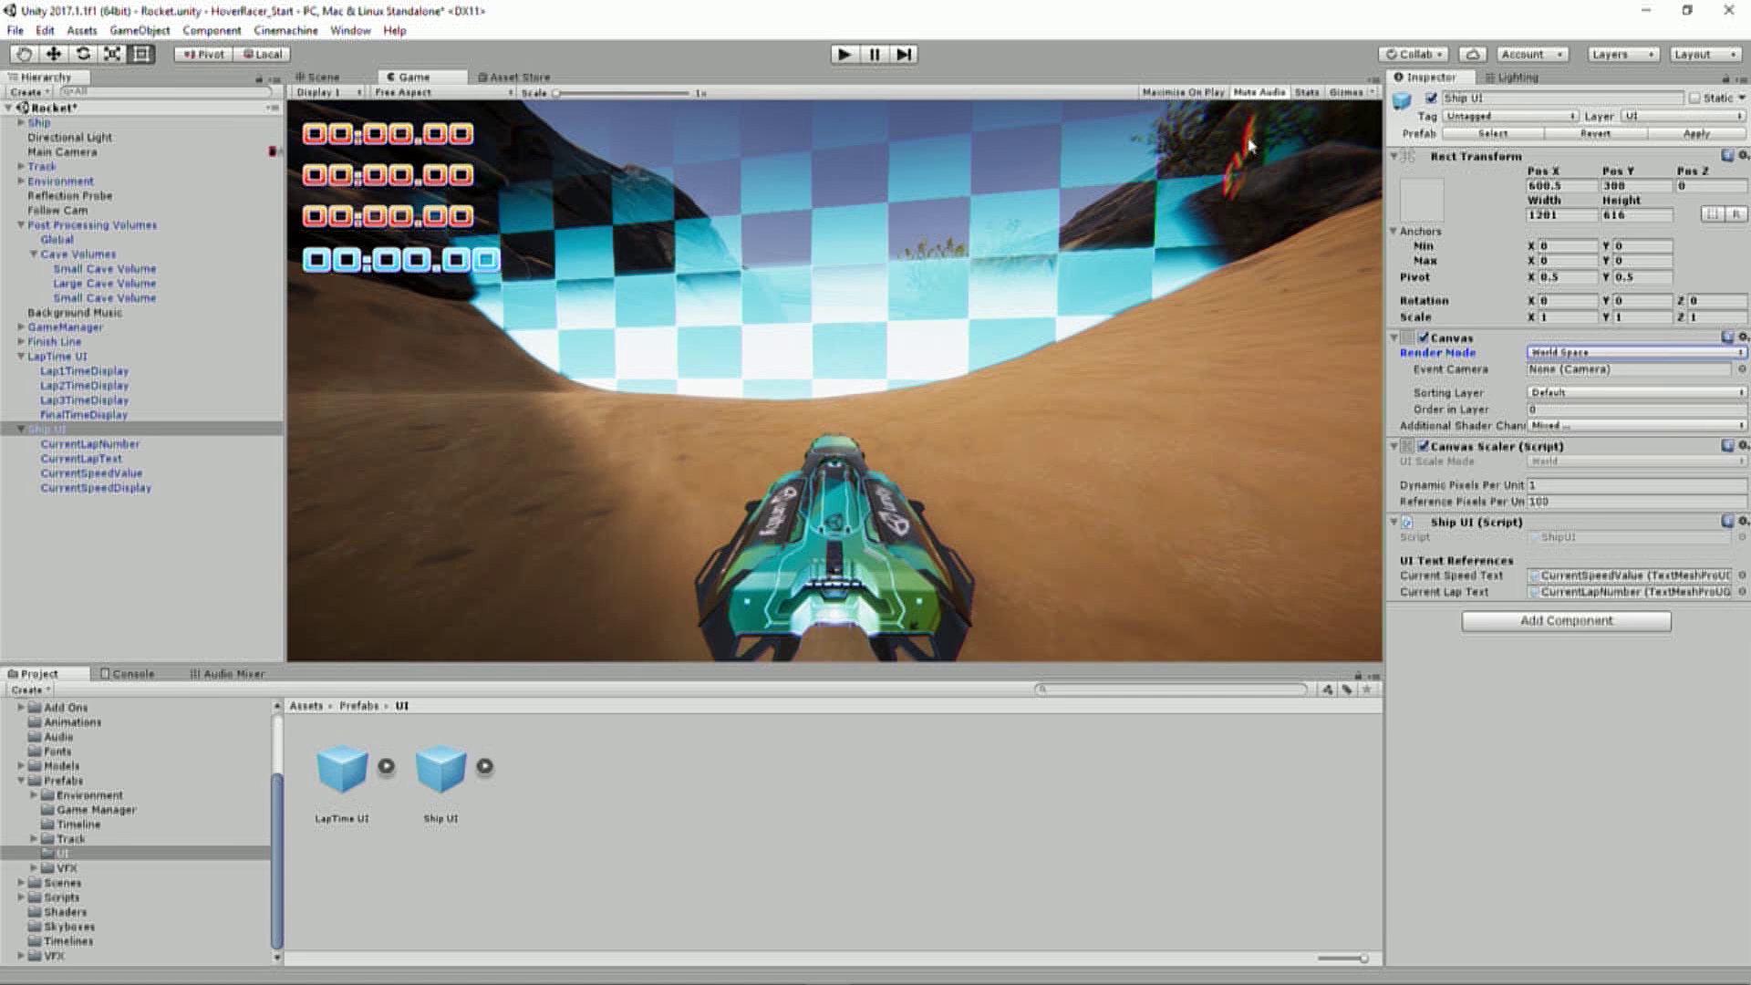
{"action": "key", "text": "ctrl+1"}
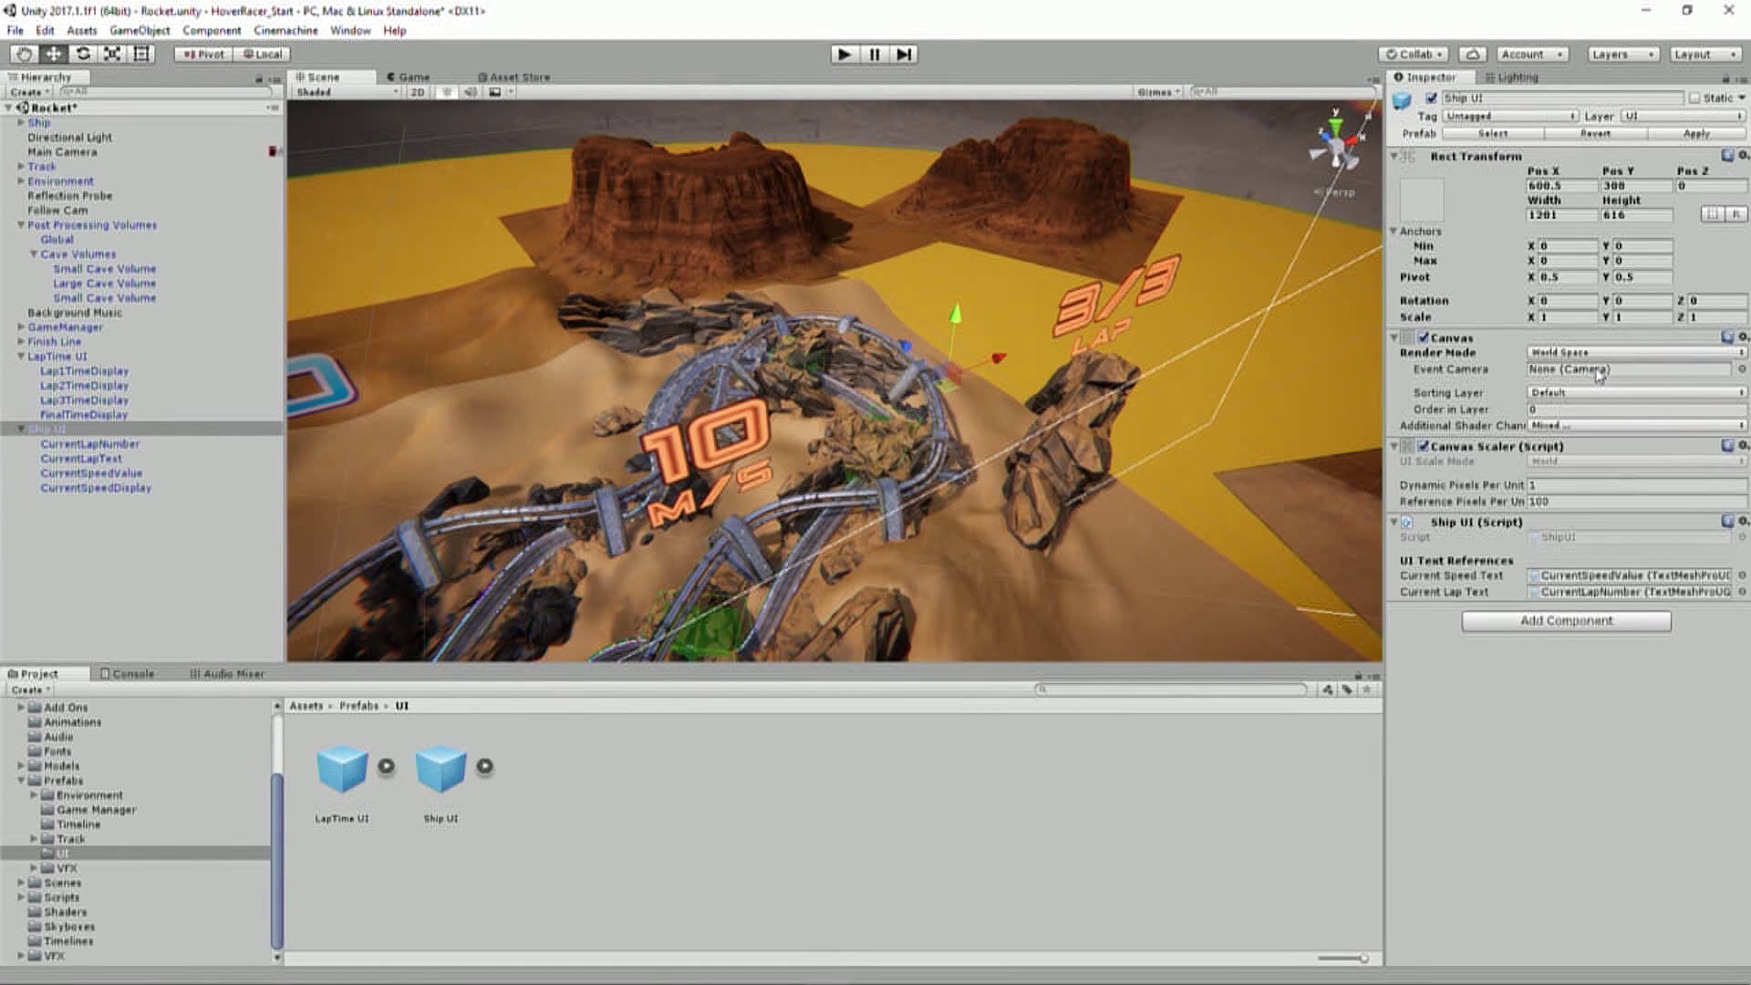
Assign Main Camera as the Ship UI canvas's Event Camera.
{"action": "left_click", "coordinate": [1741, 371]}
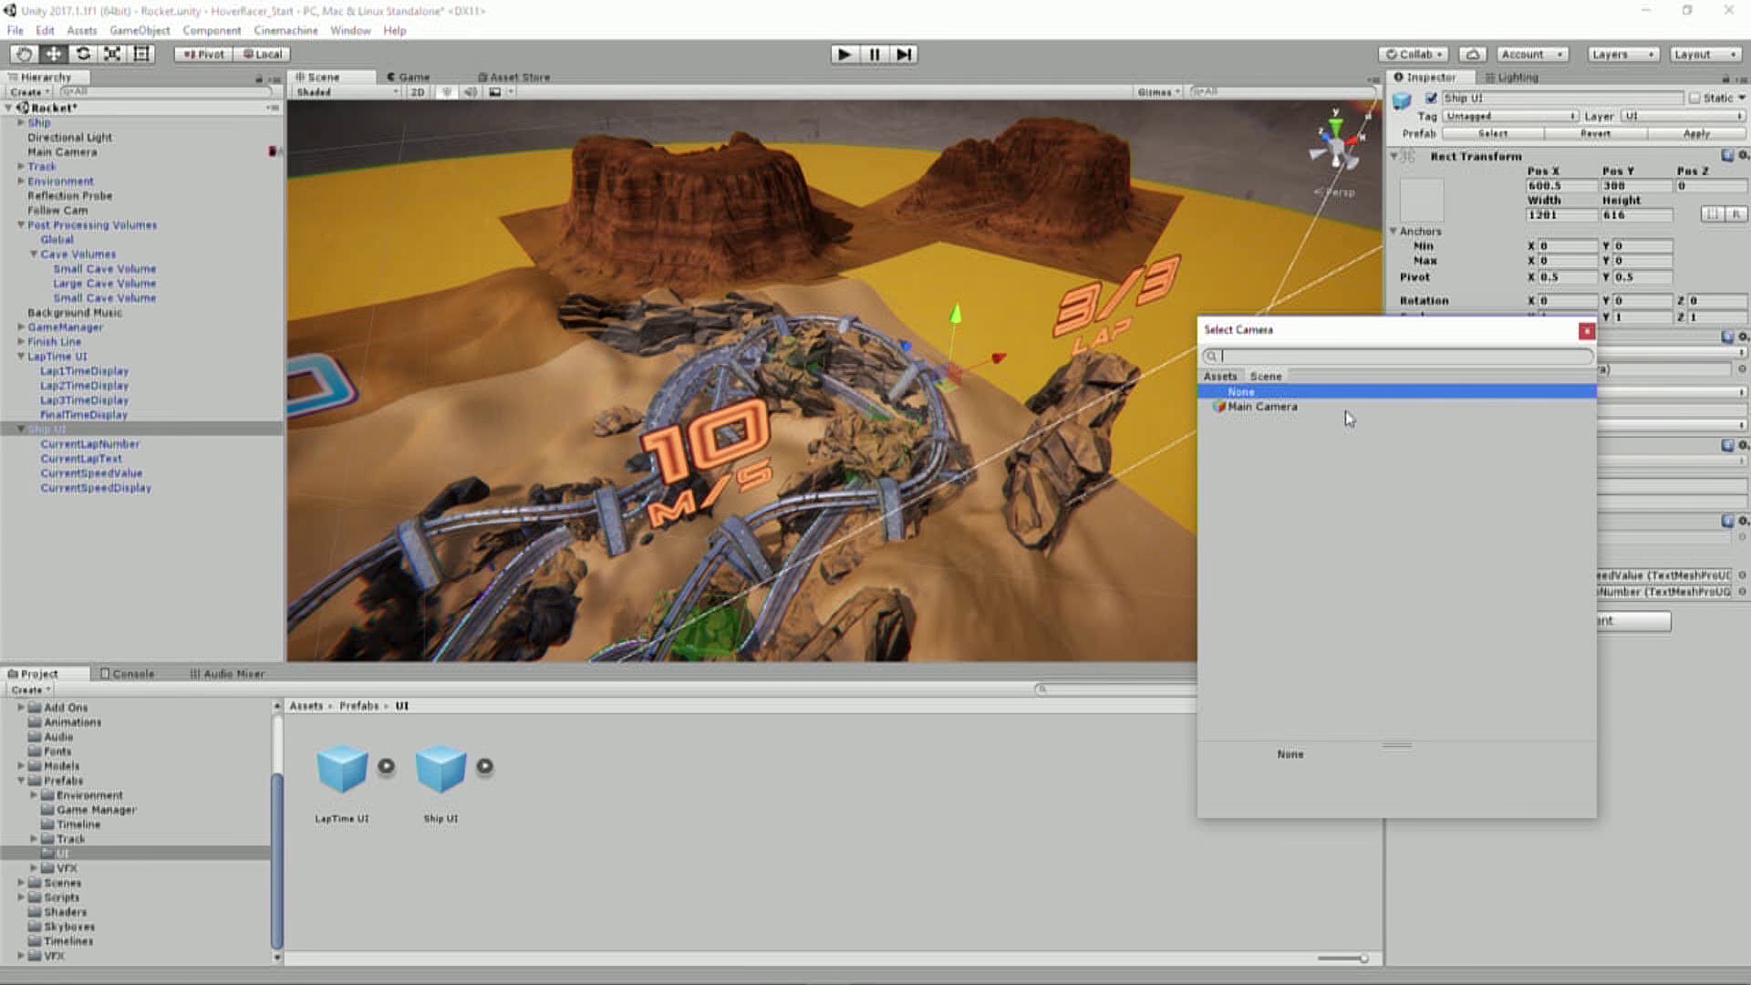
{"action": "double_click", "coordinate": [1348, 409]}
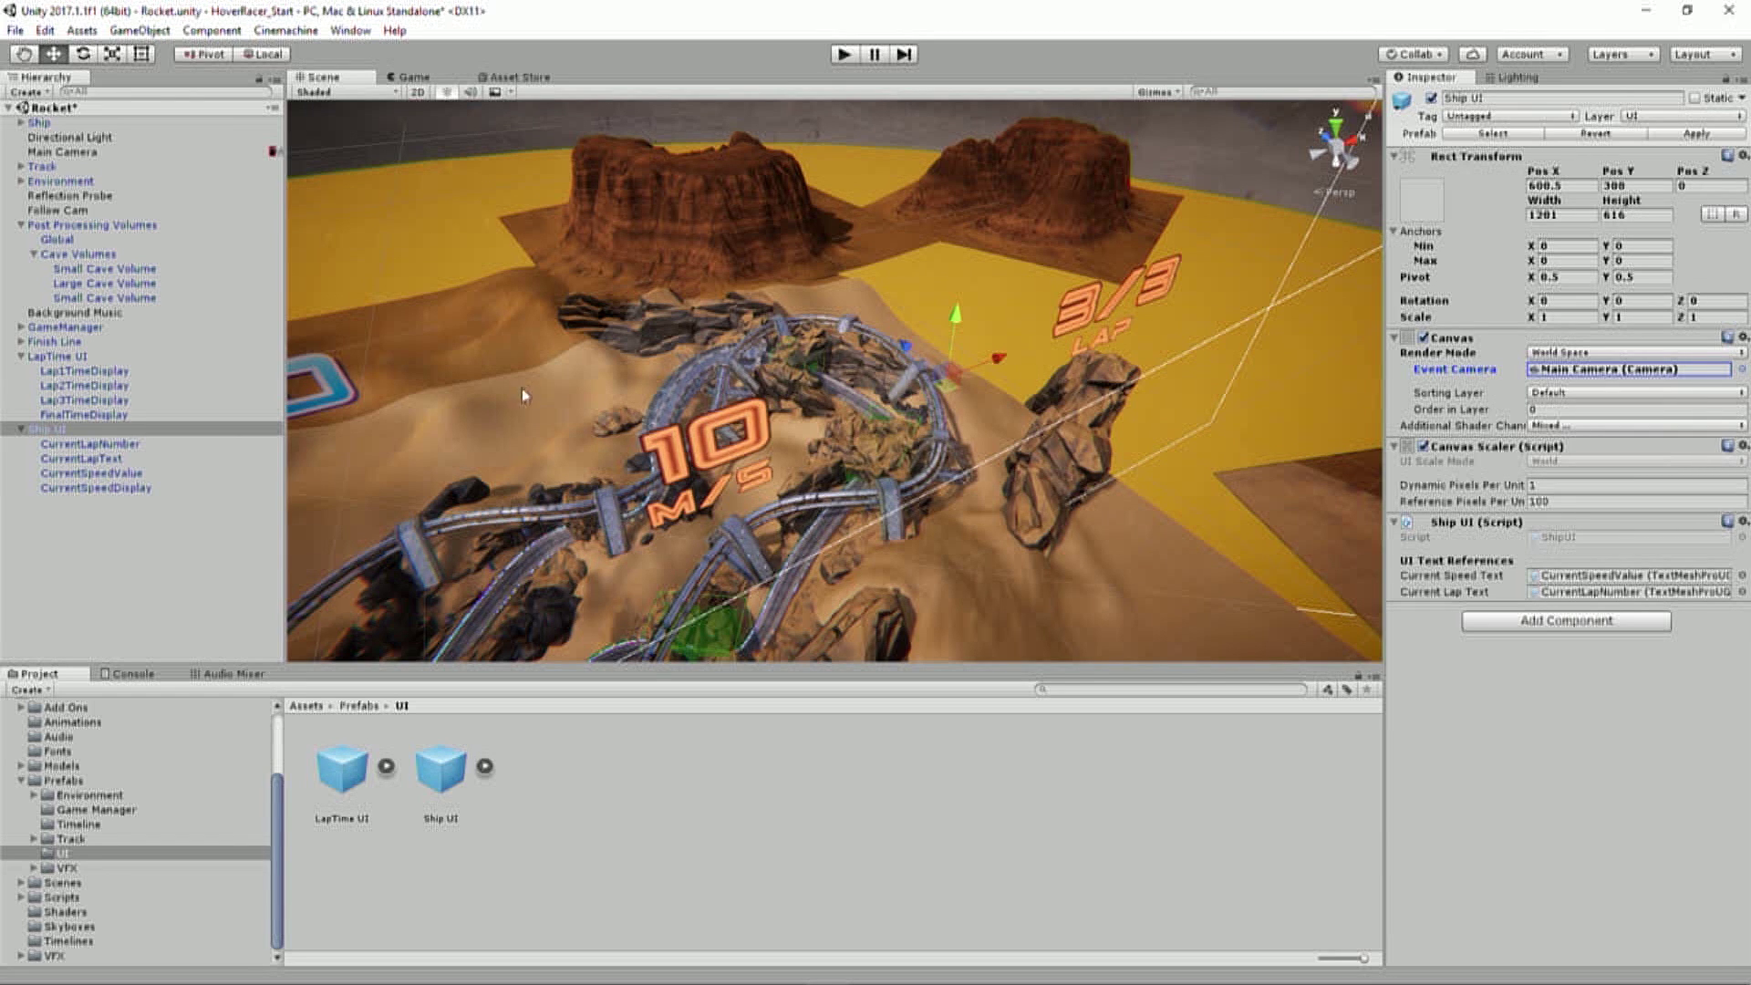
Drag the Ship UI canvas far along its Z axis and check it in the Game view.
{"action": "left_click", "coordinate": [50, 516]}
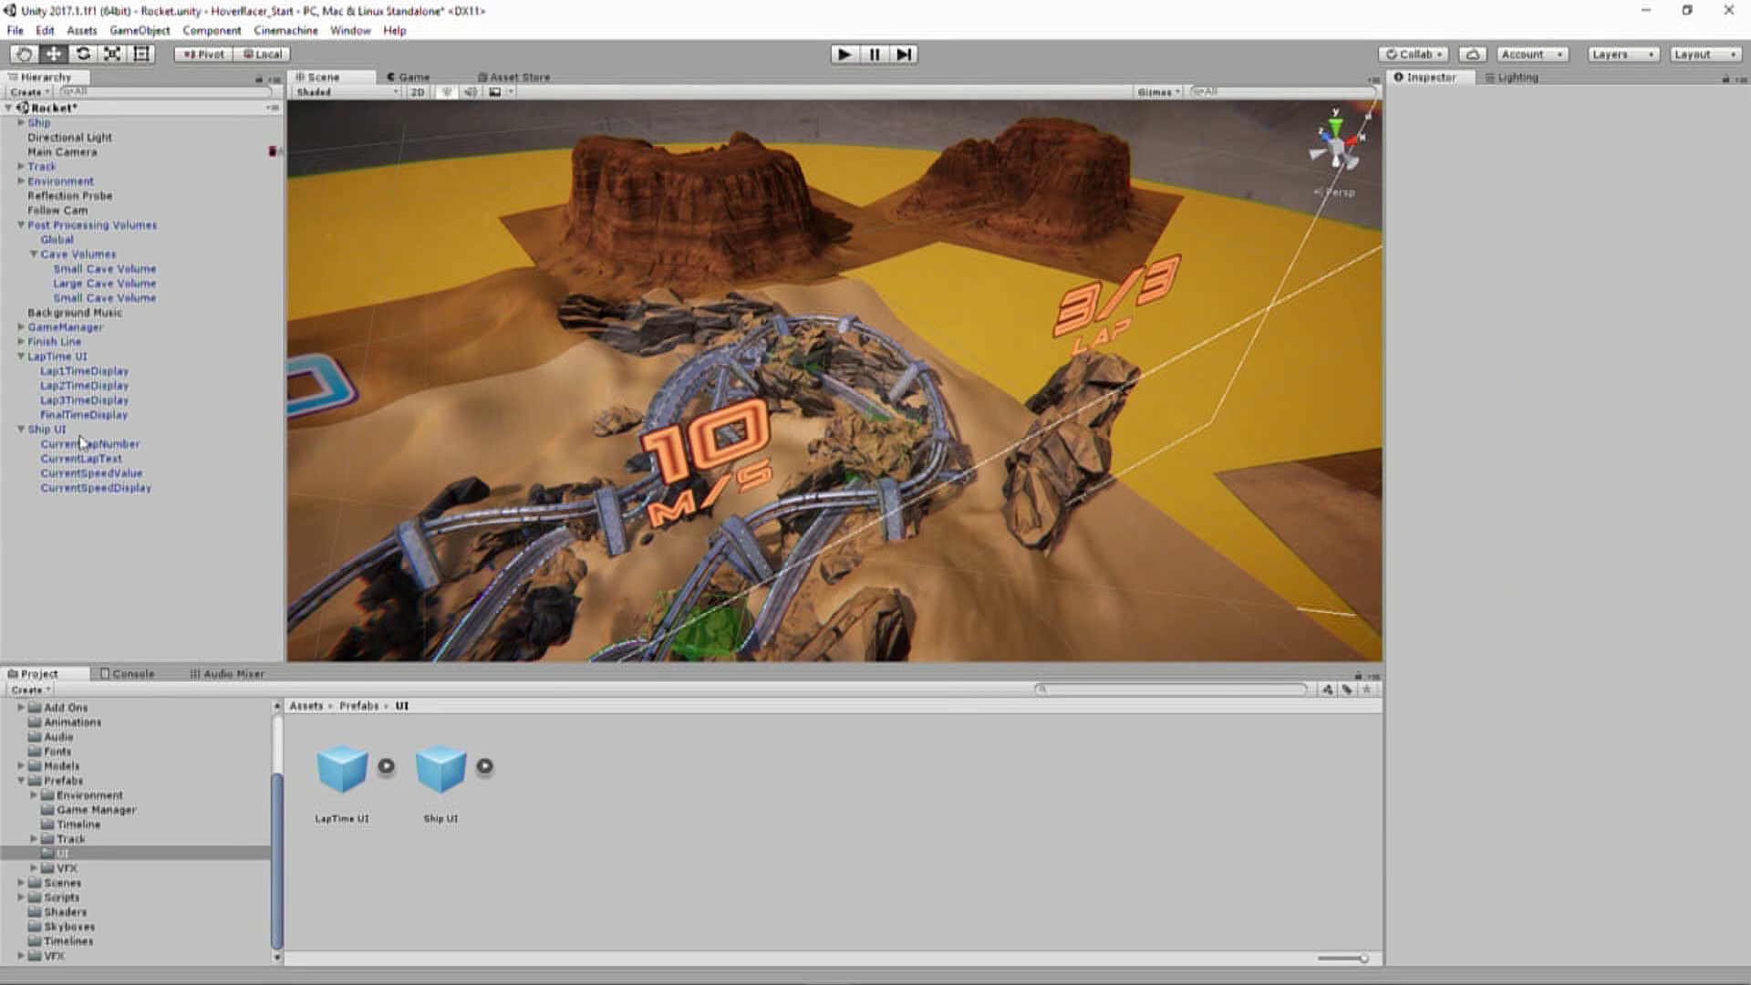
{"action": "left_click", "coordinate": [47, 429]}
{"action": "left_click_drag", "start_coordinate": [921, 357], "coordinate": [980, 374]}
{"action": "left_click", "coordinate": [411, 76]}
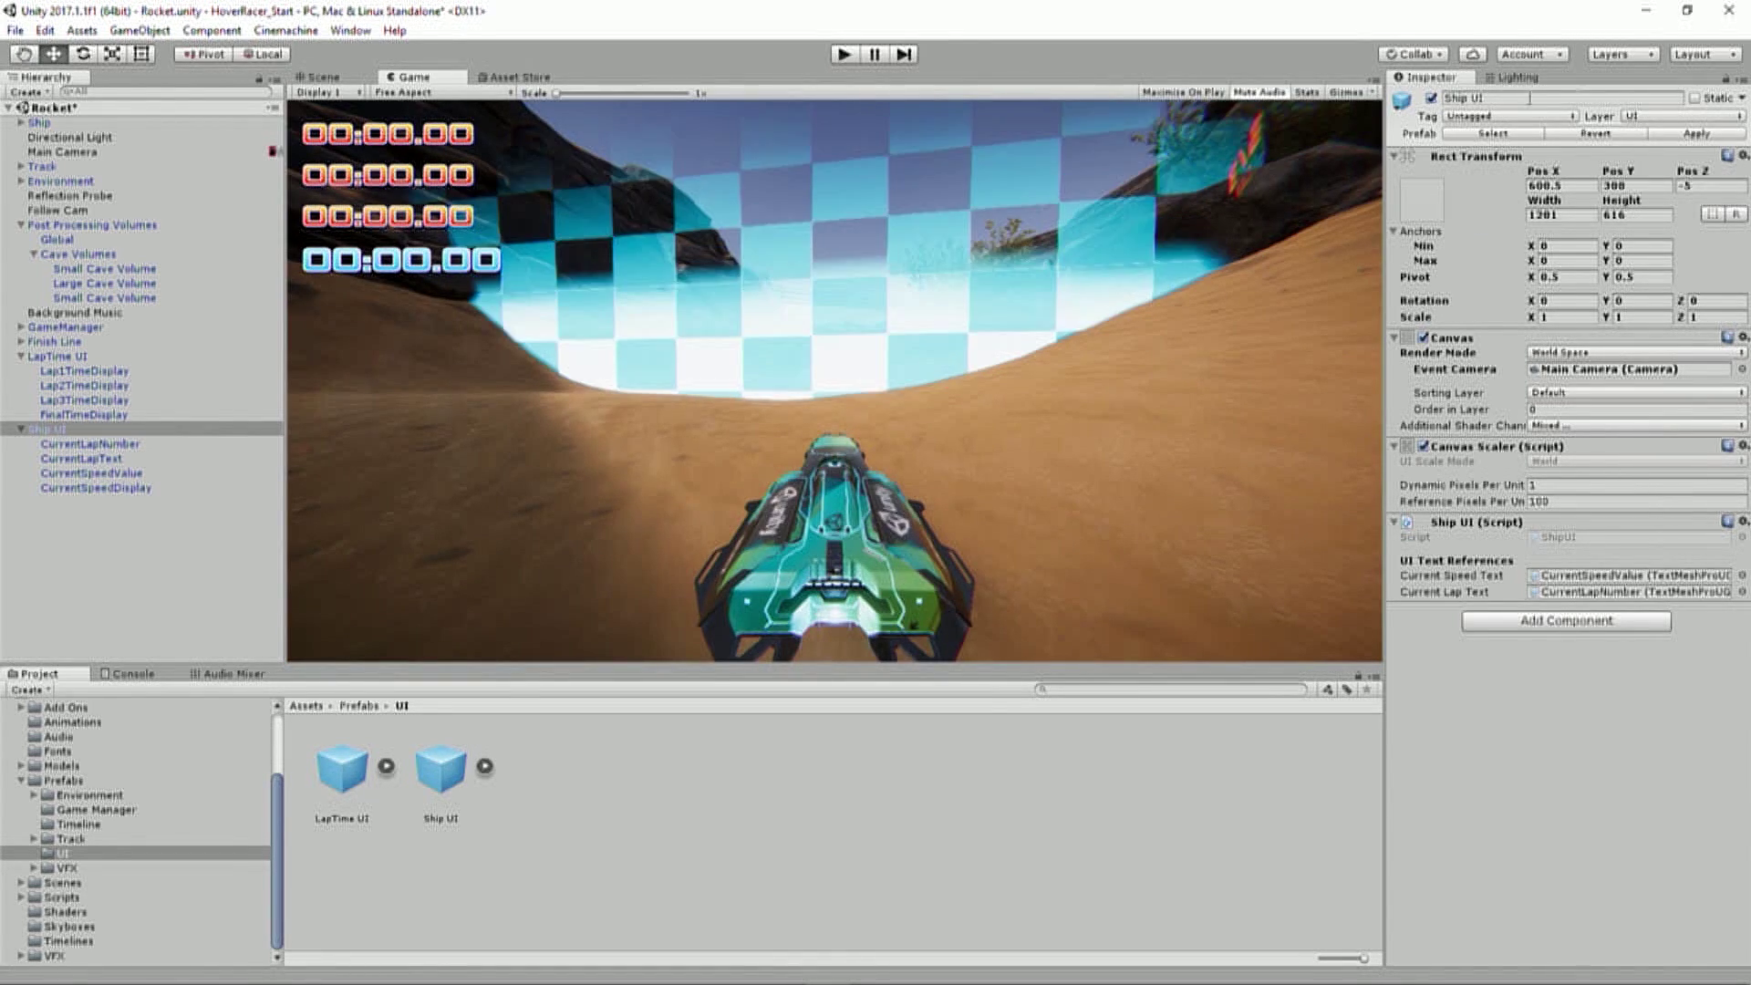
Set the canvas Pos X to 637.85, trying Z values 641.2 and 663.1 before 868.1.
{"action": "left_click", "coordinate": [1550, 185]}
{"action": "type", "text": "637.85"}
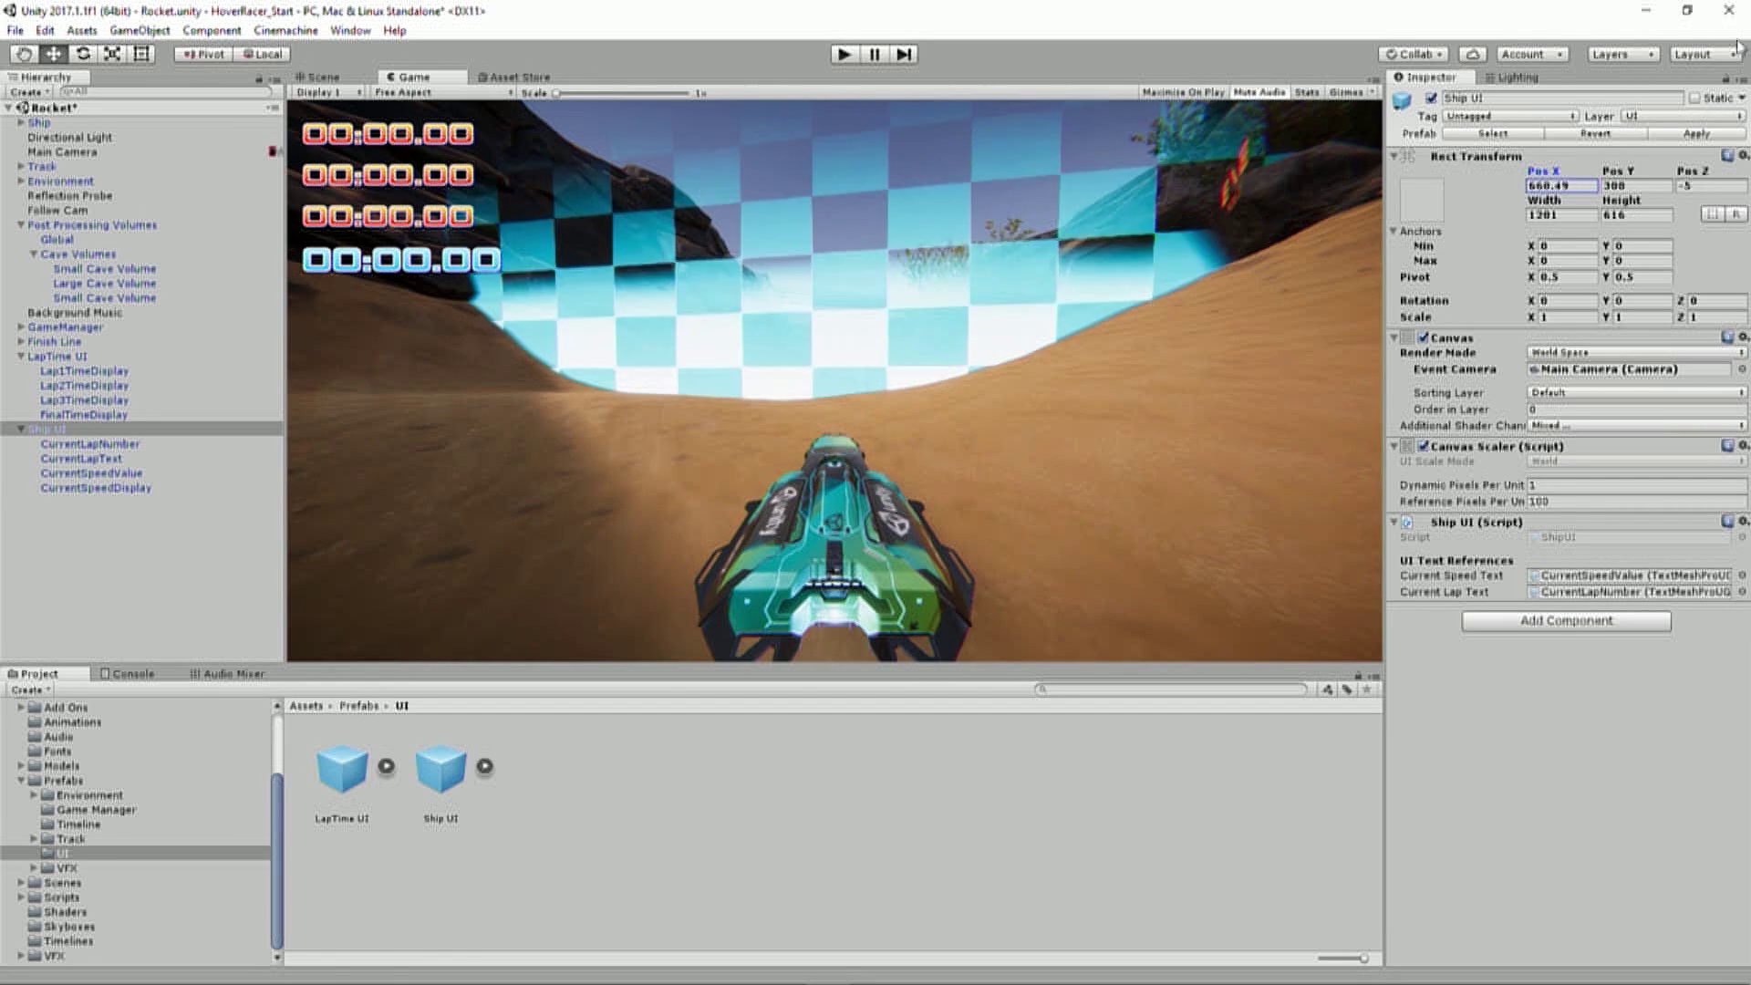
{"action": "left_click", "coordinate": [1710, 185]}
{"action": "type", "text": "641.2"}
{"action": "key", "text": "BackSpace"}
{"action": "key", "text": "BackSpace"}
{"action": "key", "text": "BackSpace"}
{"action": "key", "text": "BackSpace"}
{"action": "key", "text": "BackSpace"}
{"action": "type", "text": "663.1"}
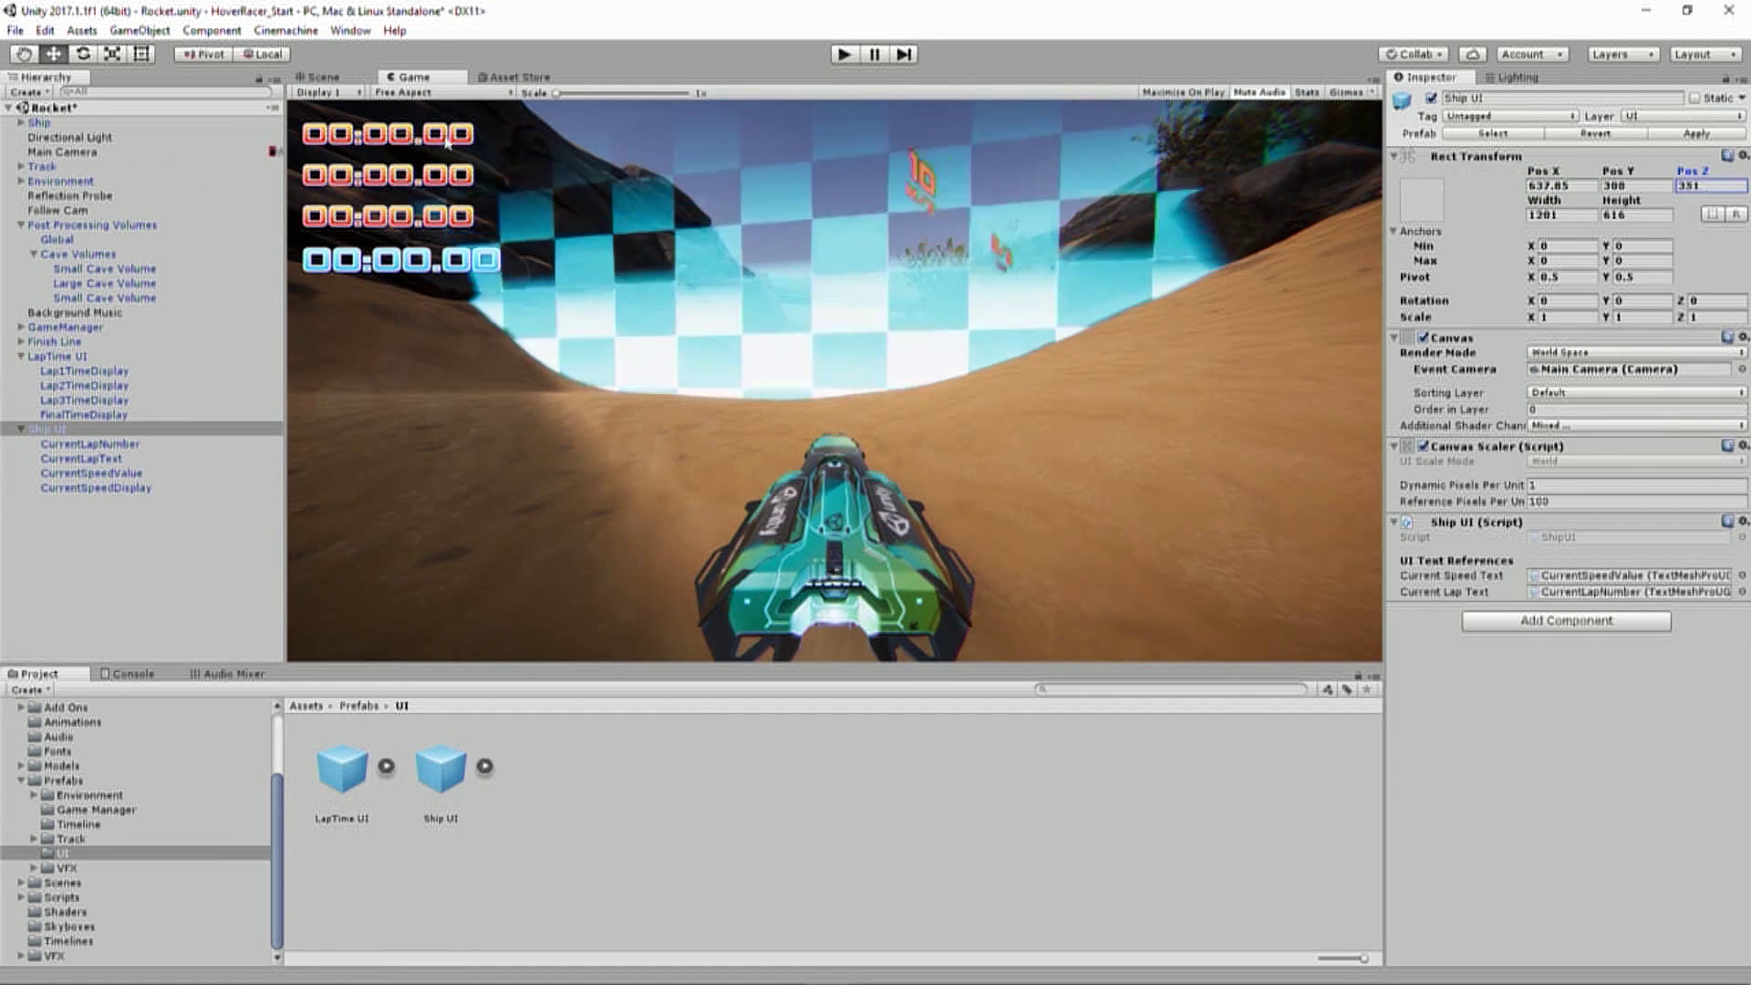
{"action": "key", "text": "BackSpace"}
{"action": "key", "text": "BackSpace"}
{"action": "key", "text": "BackSpace"}
{"action": "key", "text": "BackSpace"}
{"action": "key", "text": "BackSpace"}
{"action": "type", "text": "868.1"}
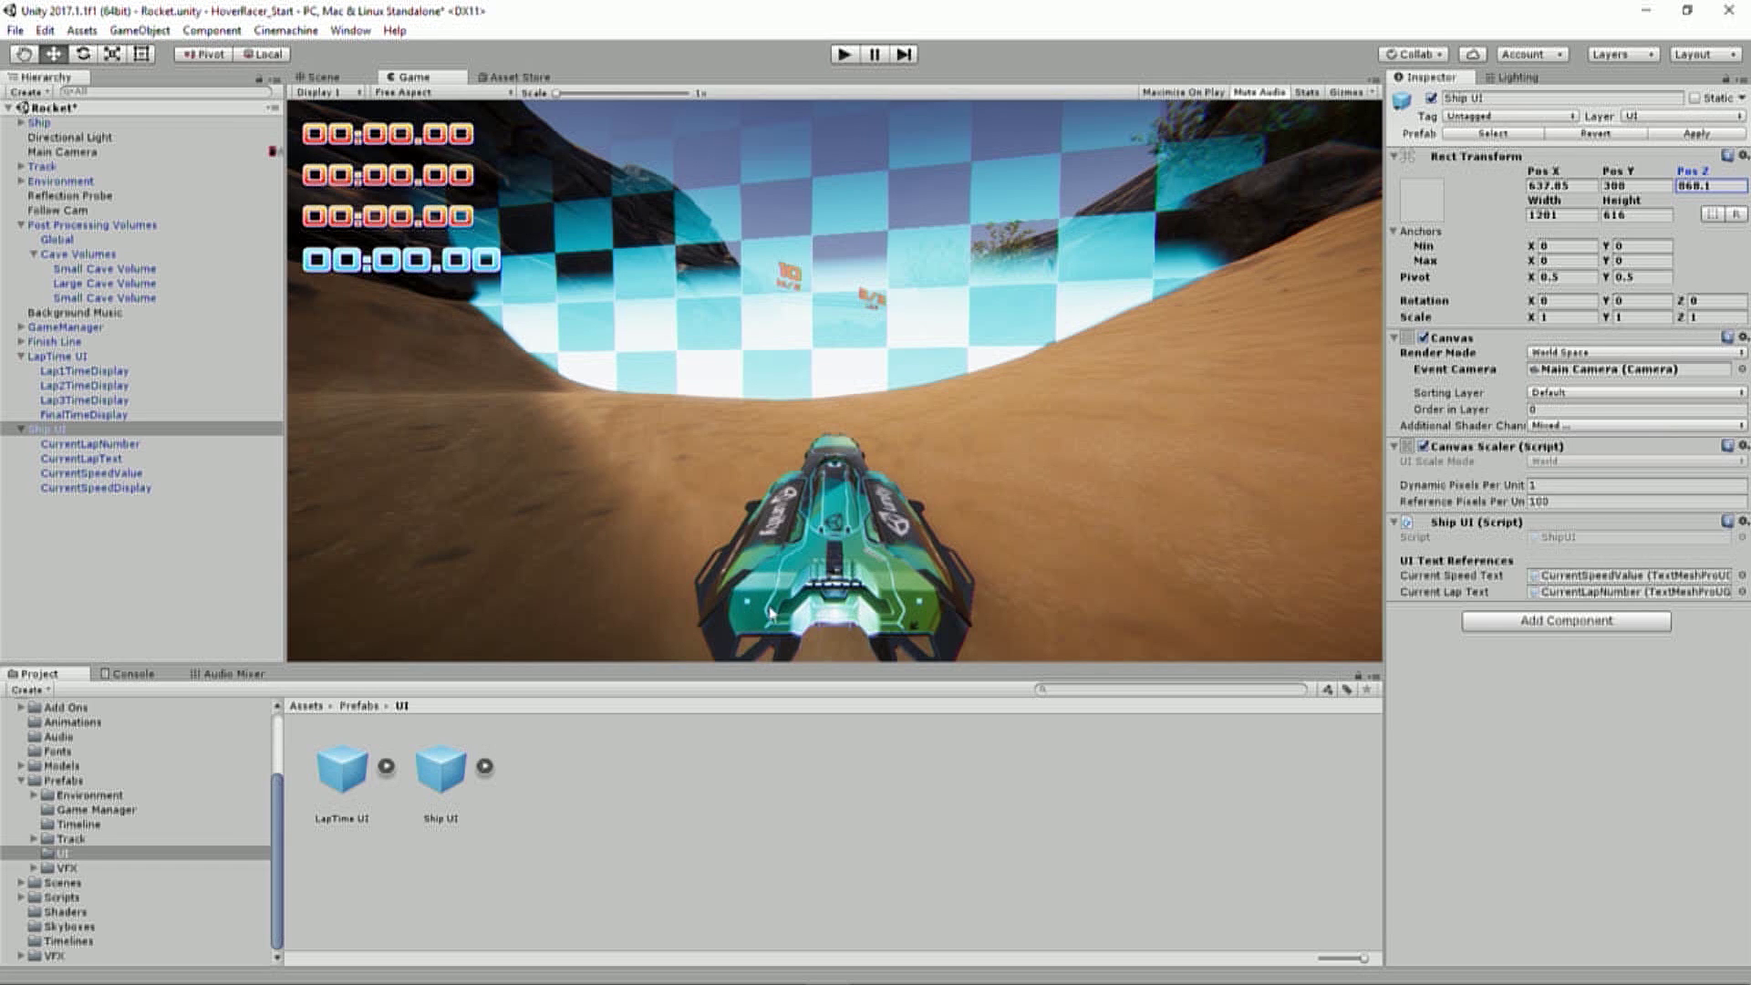
Parent Ship UI under the Ship object, then frame and orbit around the ship in the Scene view.
{"action": "left_click", "coordinate": [78, 430]}
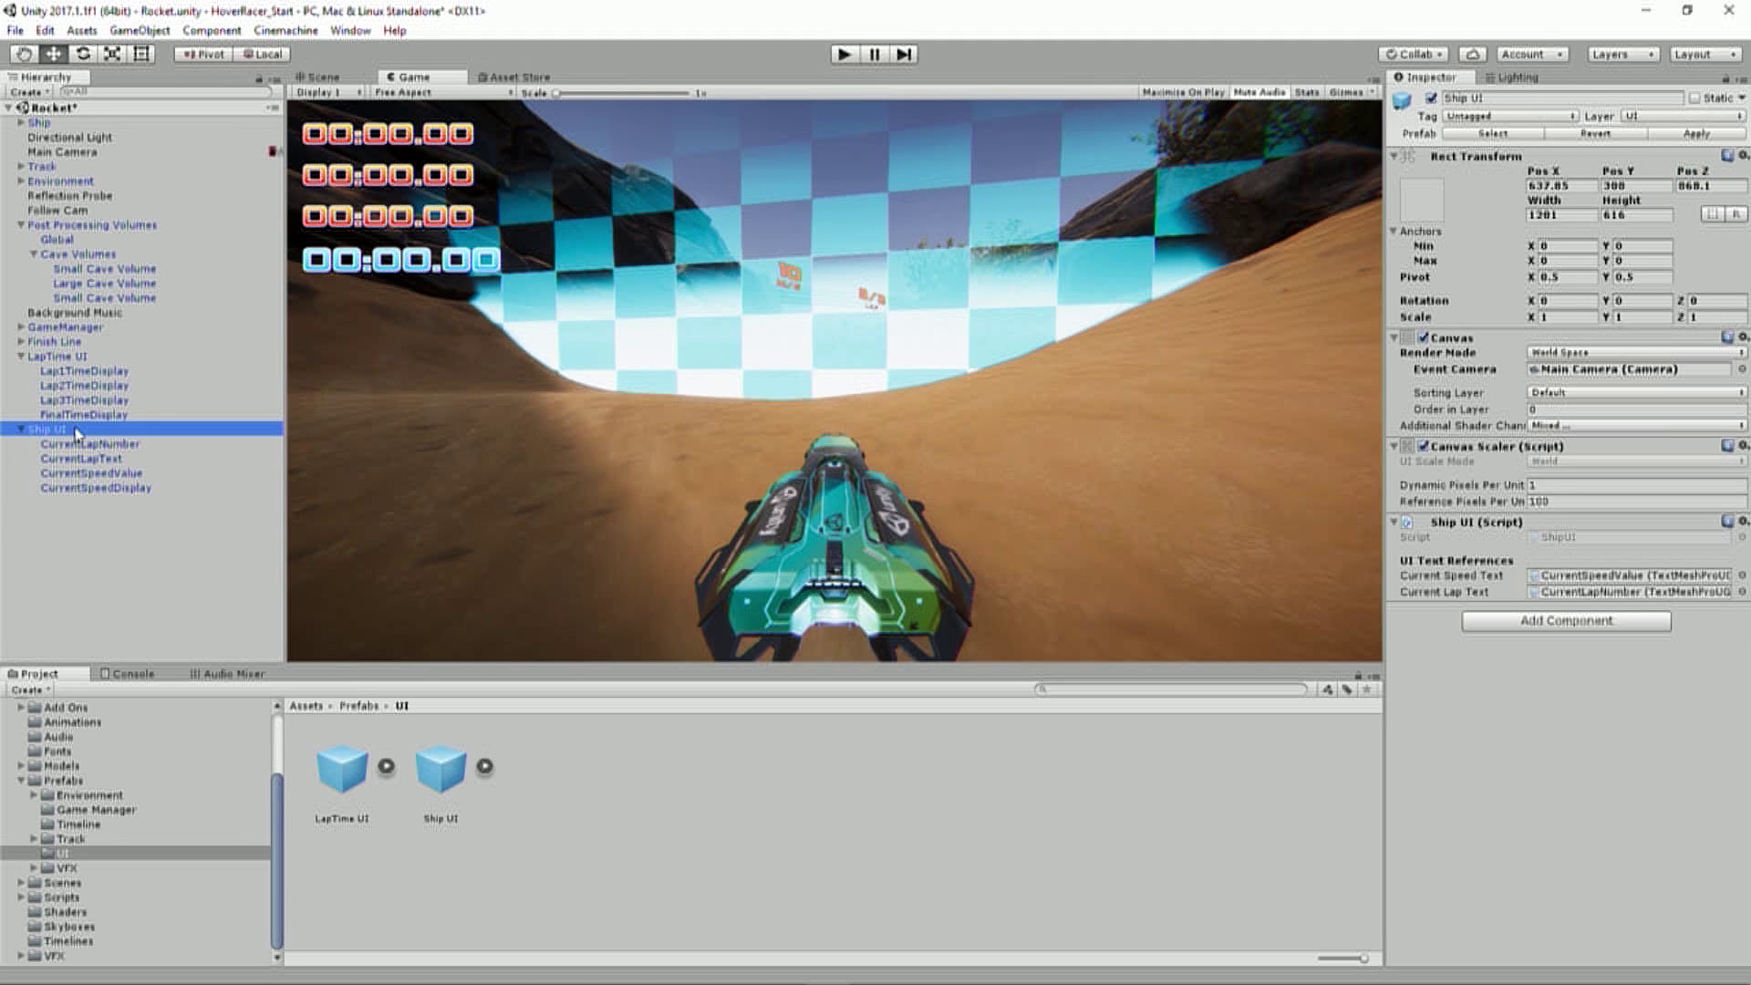
{"action": "left_click_drag", "start_coordinate": [80, 429], "coordinate": [102, 126]}
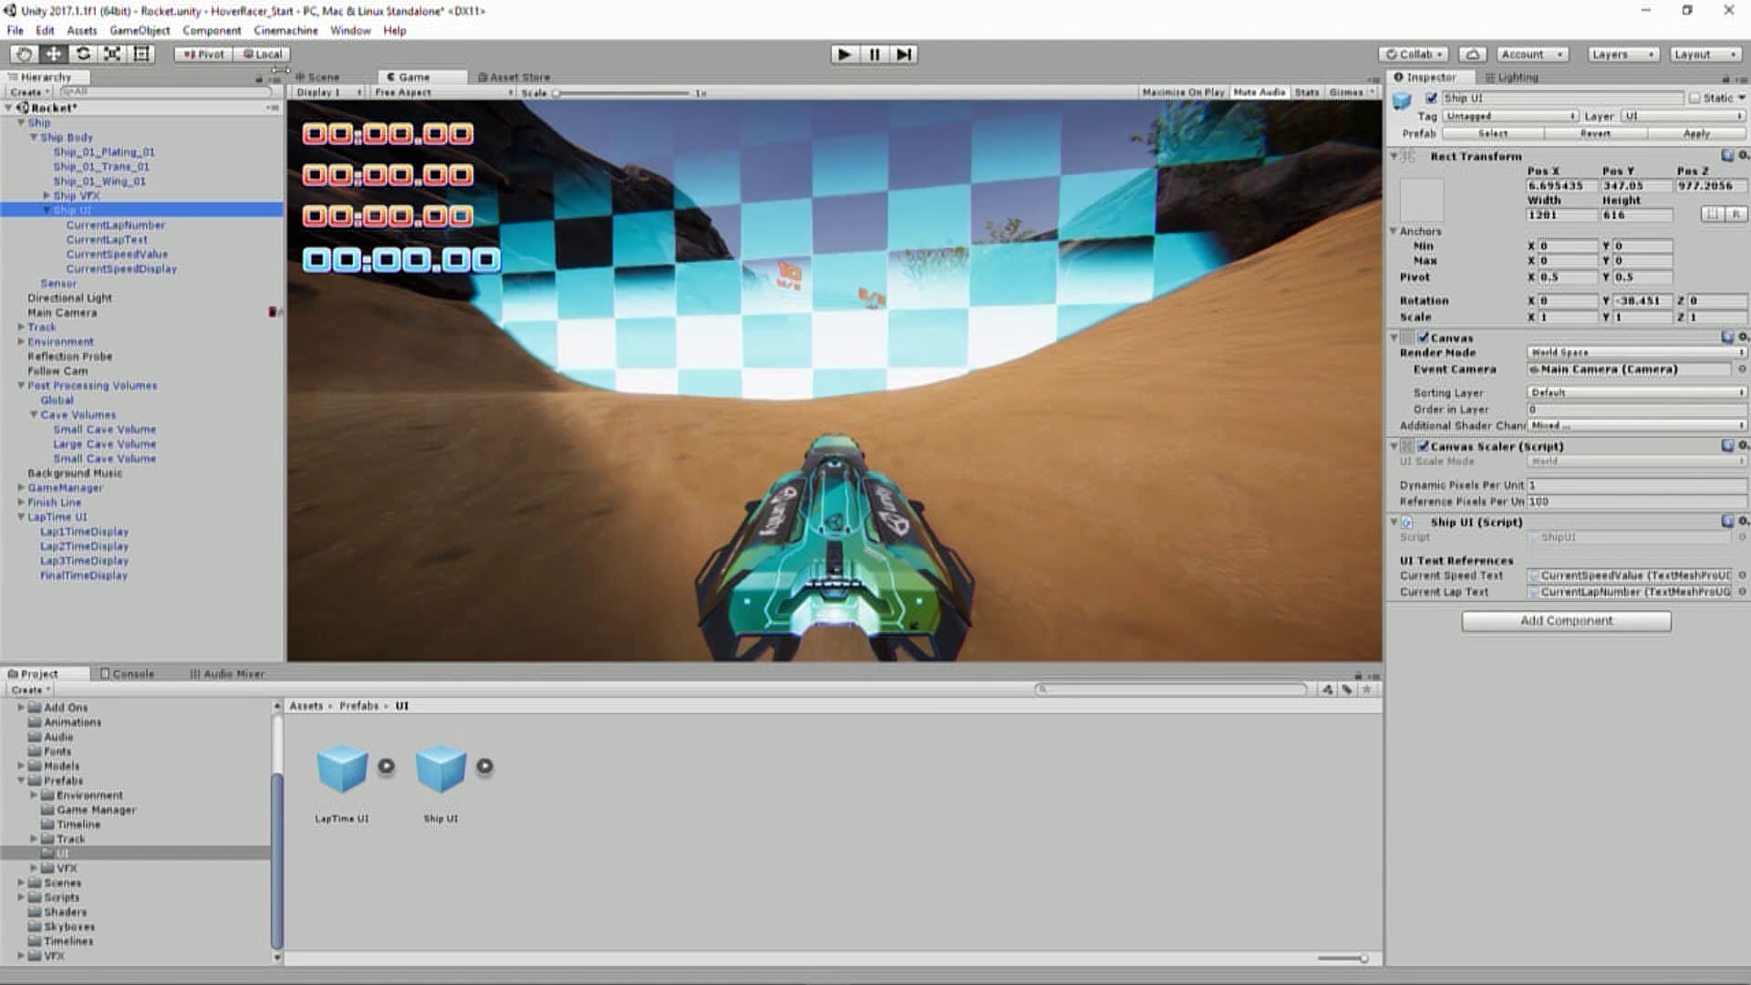
{"action": "left_click", "coordinate": [319, 77]}
{"action": "left_click_drag", "start_coordinate": [727, 273], "coordinate": [611, 383], "text": "alt"}
{"action": "left_click", "coordinate": [65, 121]}
{"action": "key", "text": "f"}
{"action": "left_click_drag", "start_coordinate": [550, 329], "coordinate": [972, 226], "text": "alt"}
Set the Ship UI Rect Transform position to 0, 0.29, -1.8.
{"action": "scroll", "coordinate": [971, 226], "scroll_direction": "up", "scroll_amount": 2}
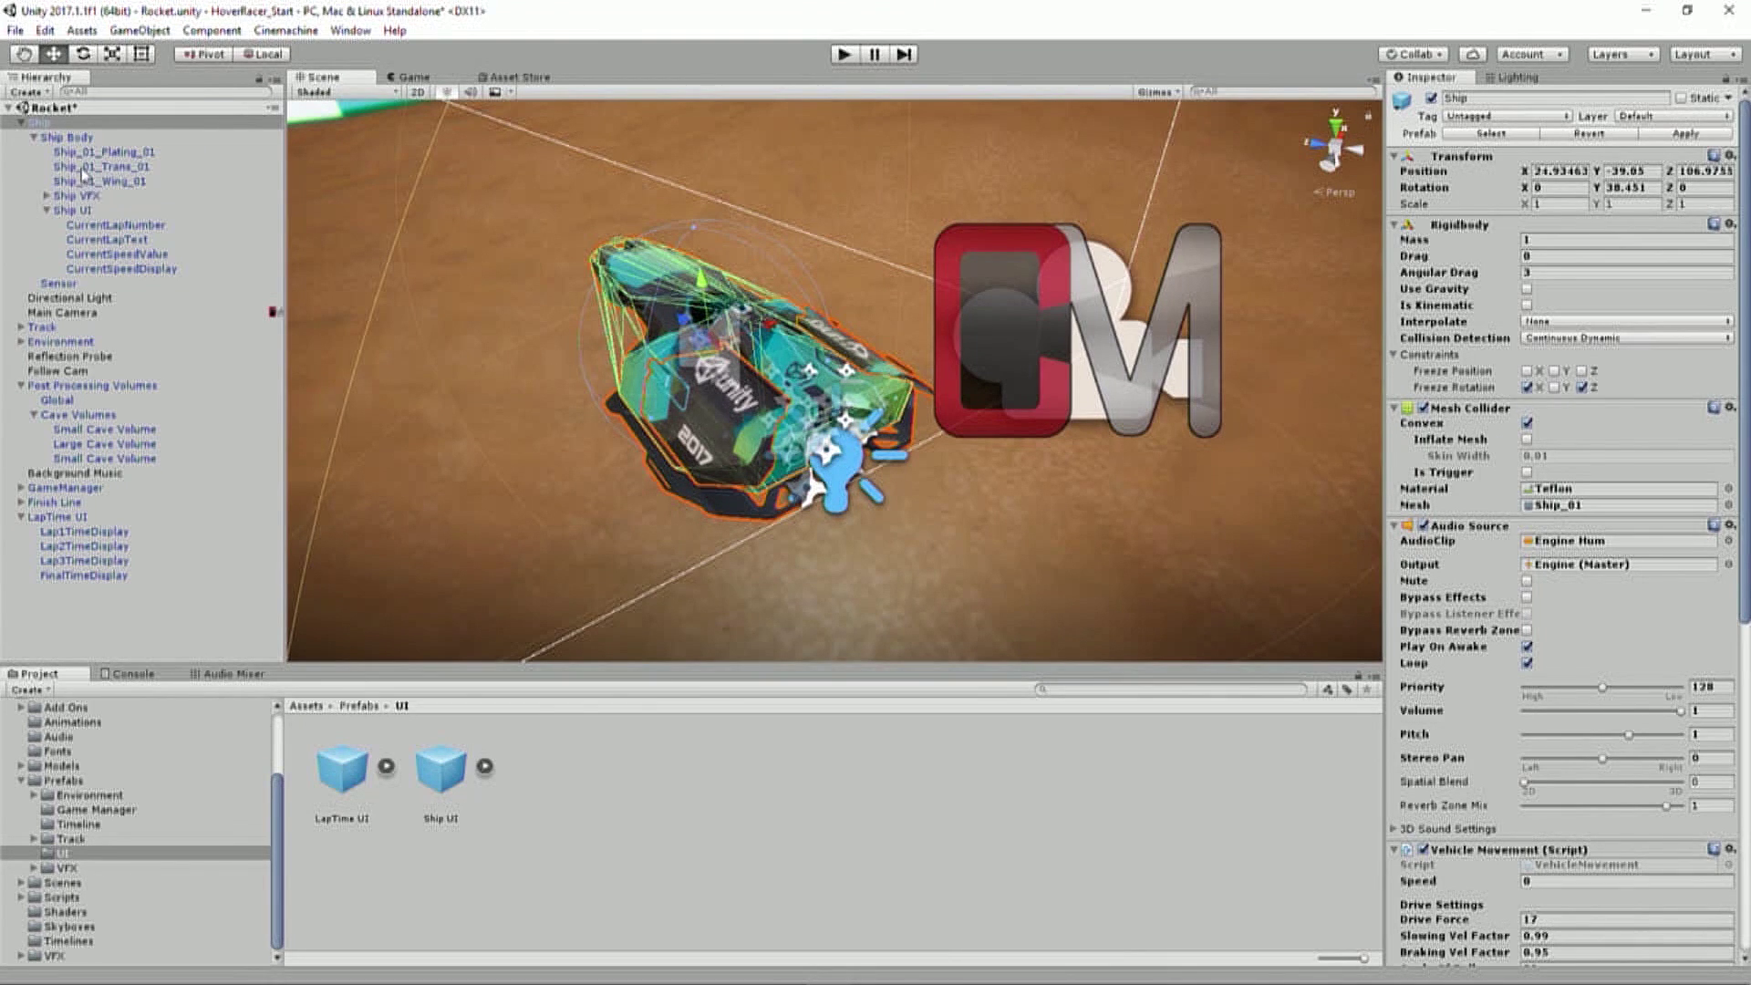
{"action": "left_click", "coordinate": [73, 209]}
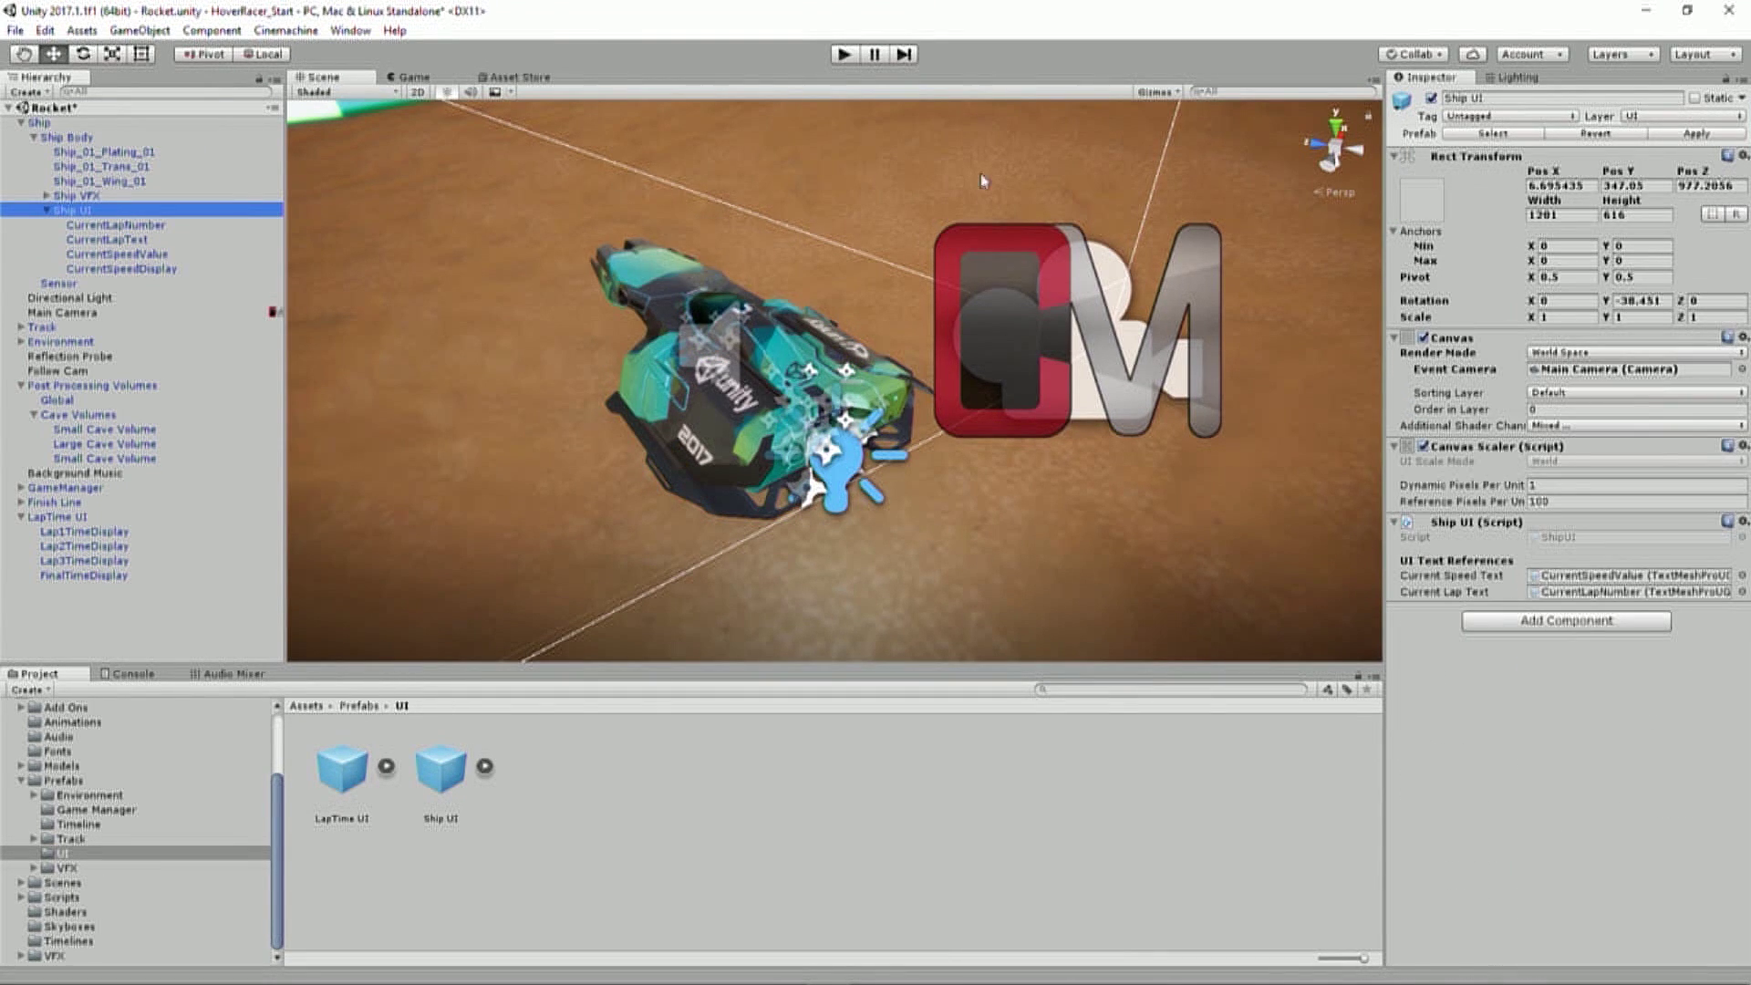
{"action": "left_click", "coordinate": [1561, 187]}
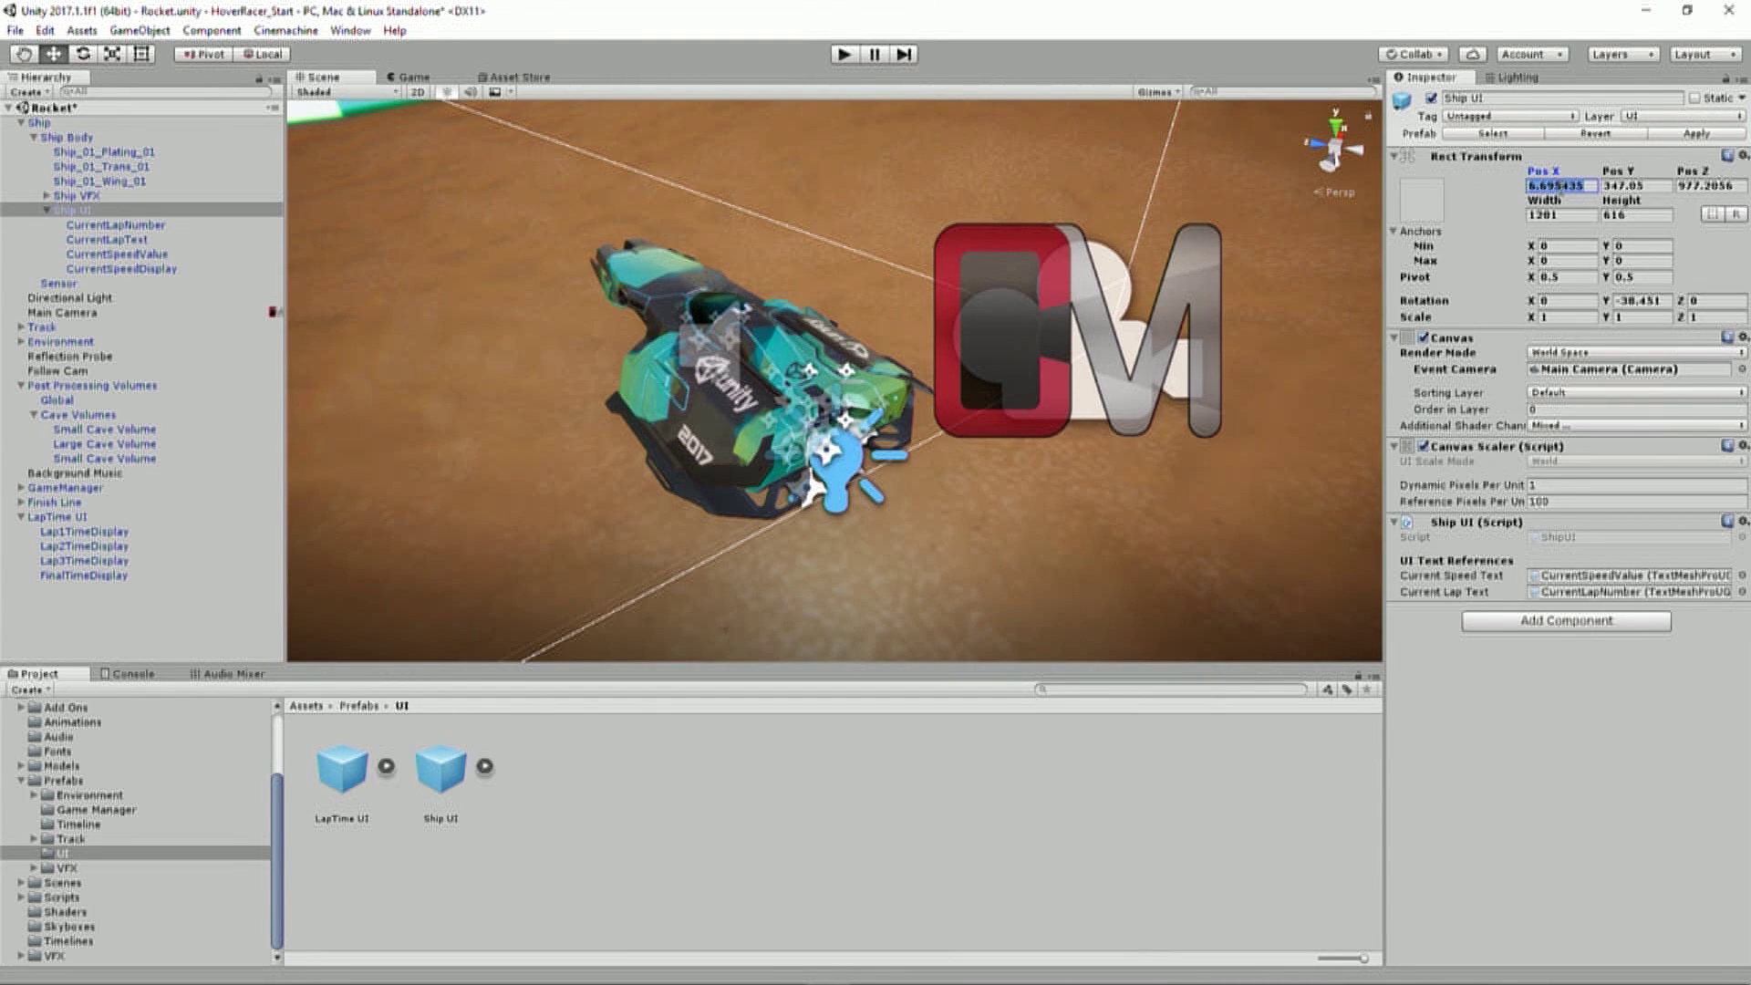
{"action": "type", "text": "0"}
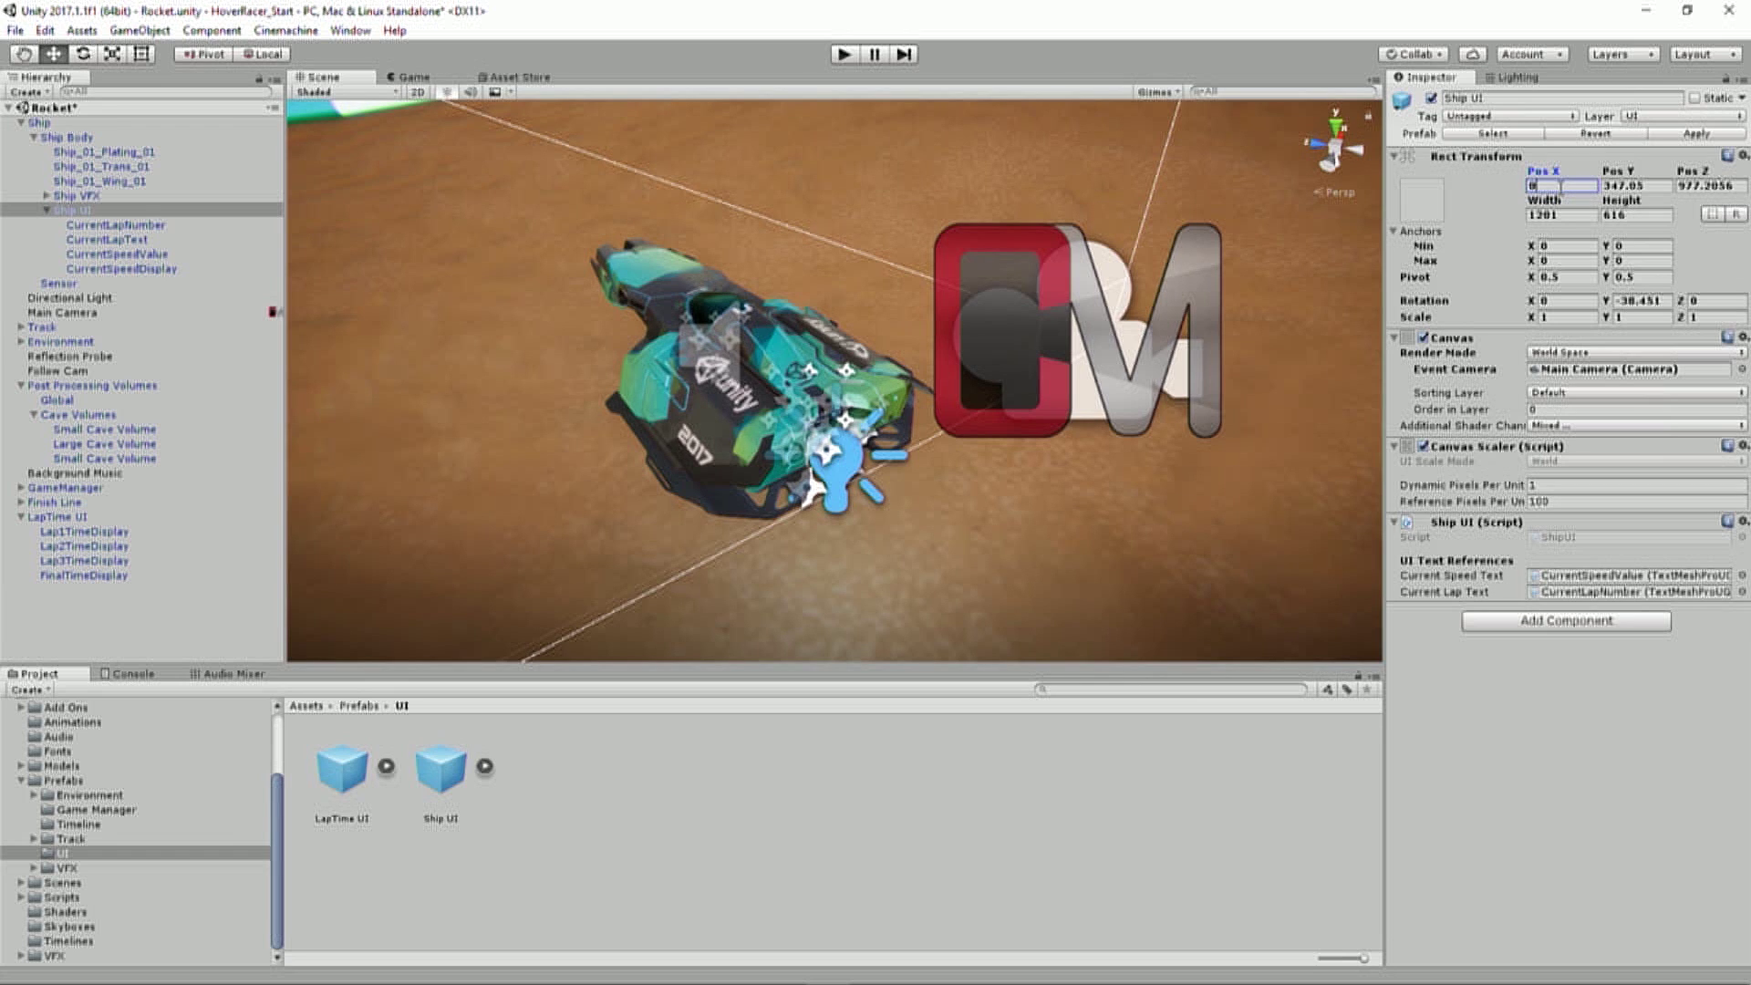
{"action": "key", "text": "Tab"}
{"action": "type", "text": "0"}
{"action": "type", "text": ".29"}
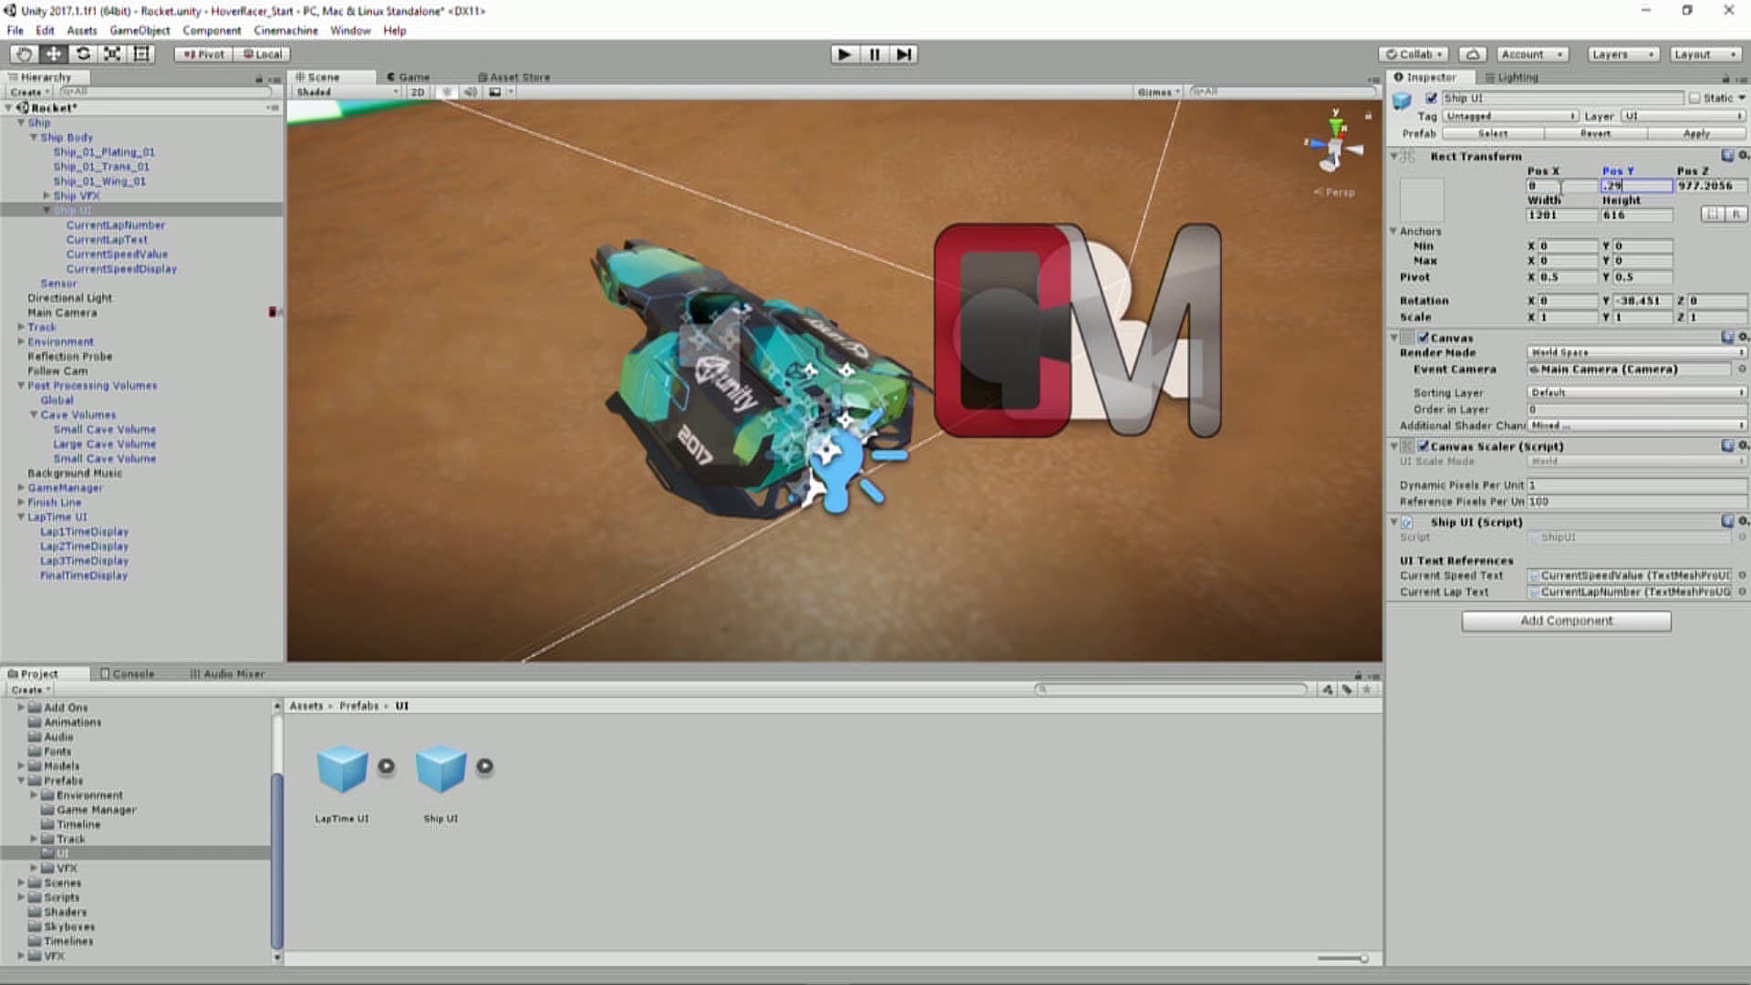
{"action": "key", "text": "Tab"}
{"action": "type", "text": "-"}
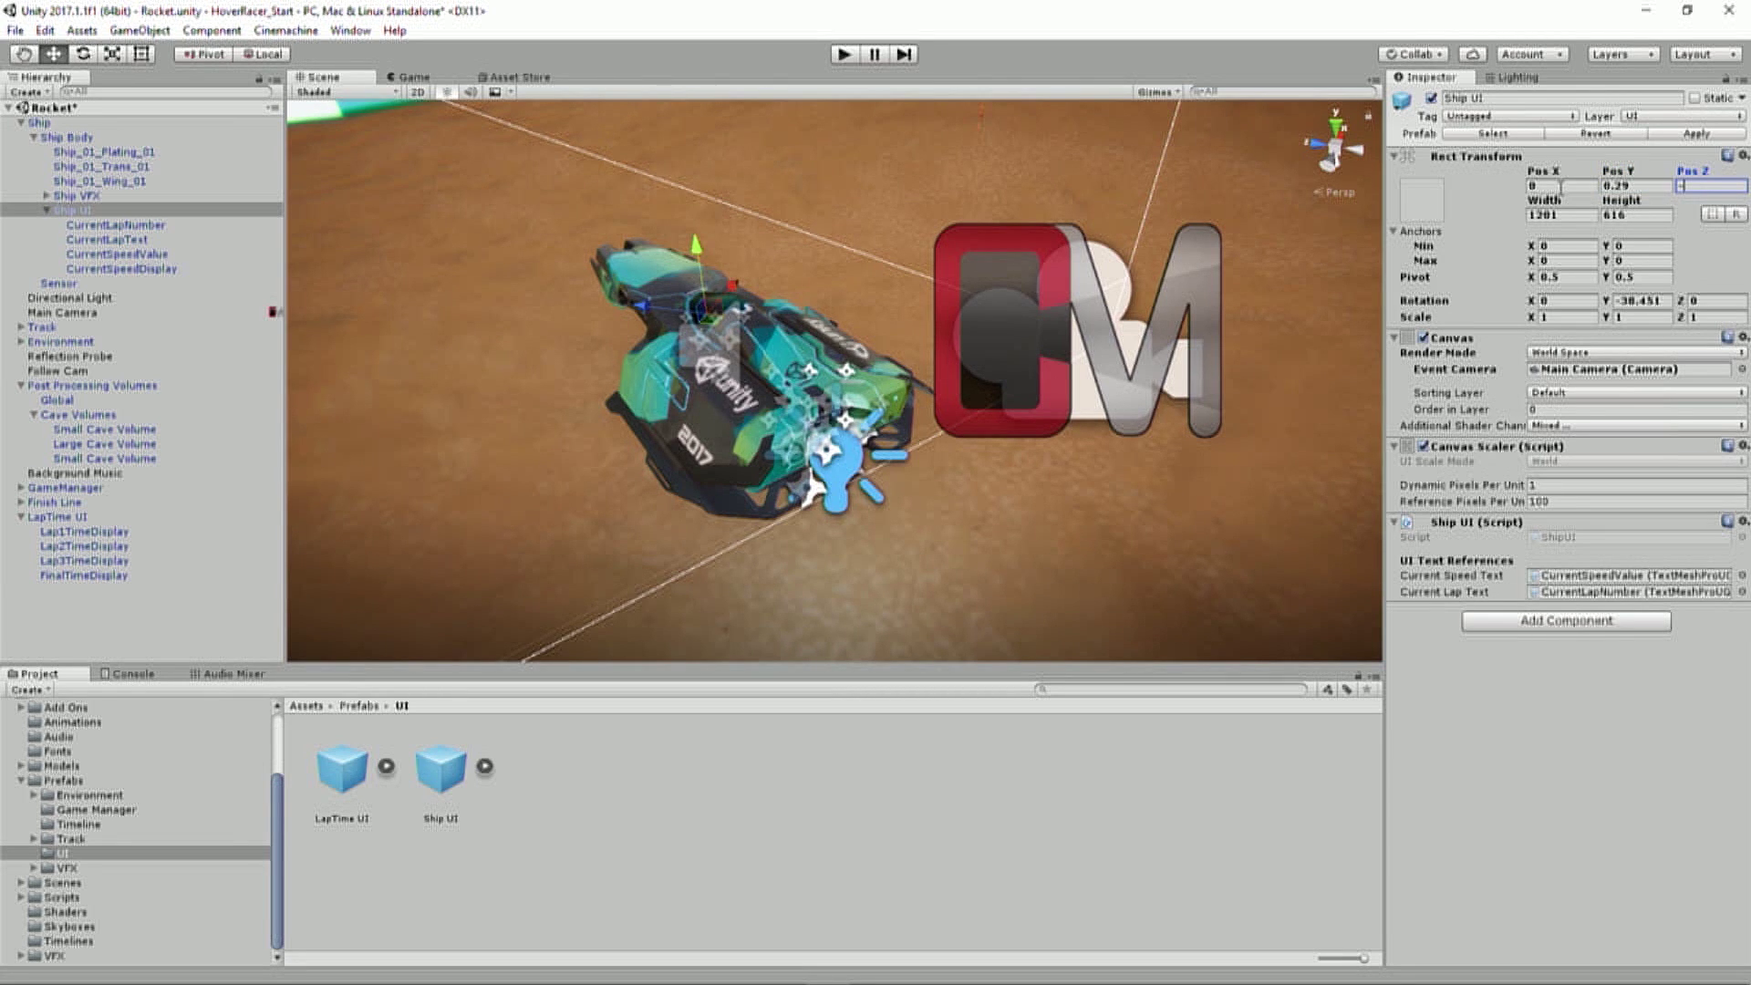
{"action": "type", "text": "1.8"}
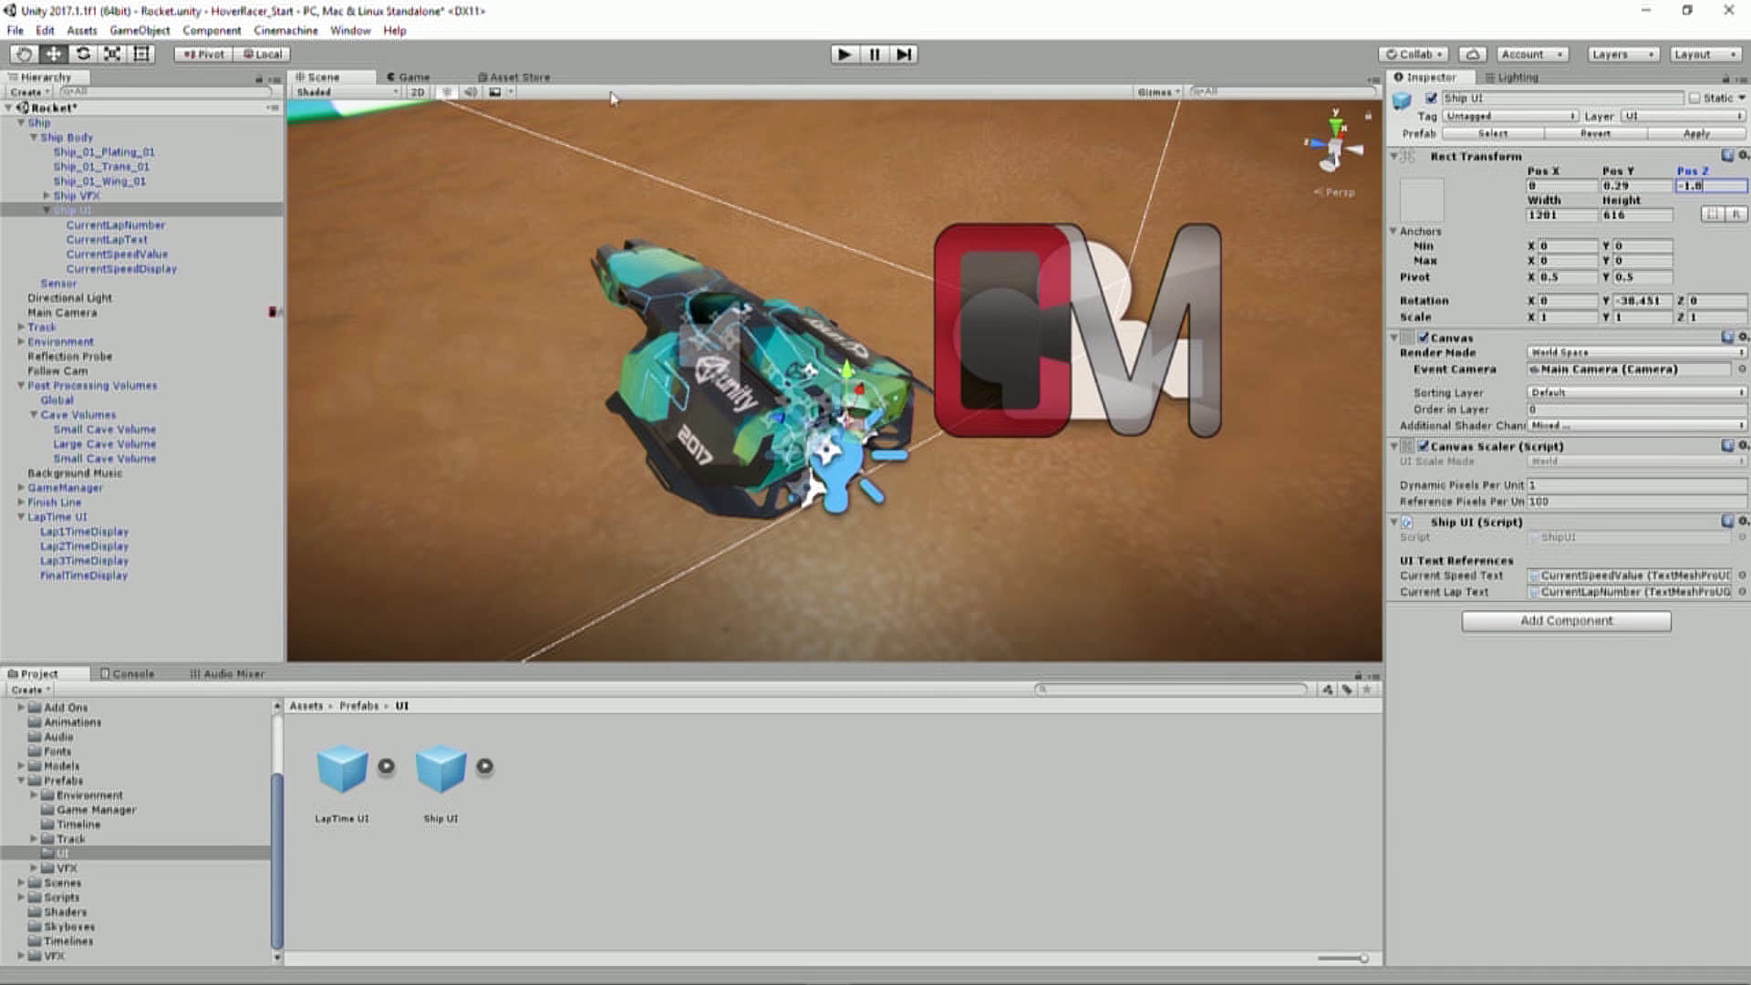
Tilt the Ship UI 50° on X with 0 Y rotation and view the display on the ship.
{"action": "scroll", "coordinate": [794, 281], "scroll_direction": "down", "scroll_amount": 10}
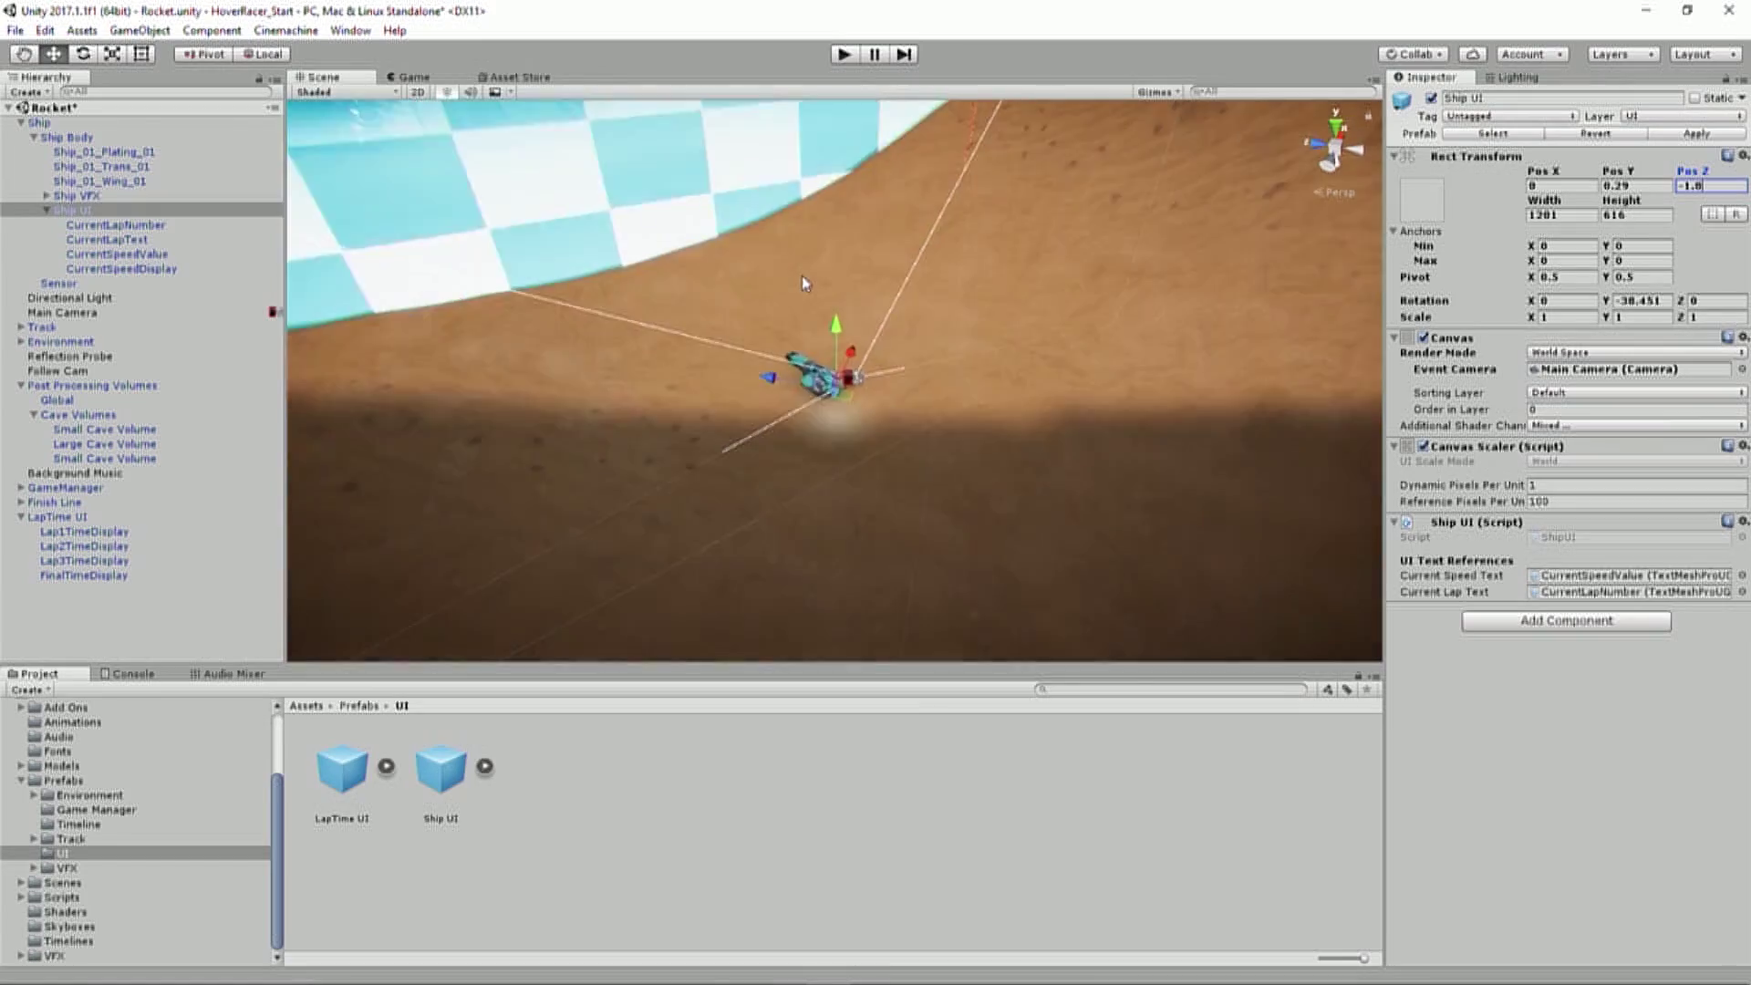
{"action": "scroll", "coordinate": [802, 276], "scroll_direction": "down", "scroll_amount": 8}
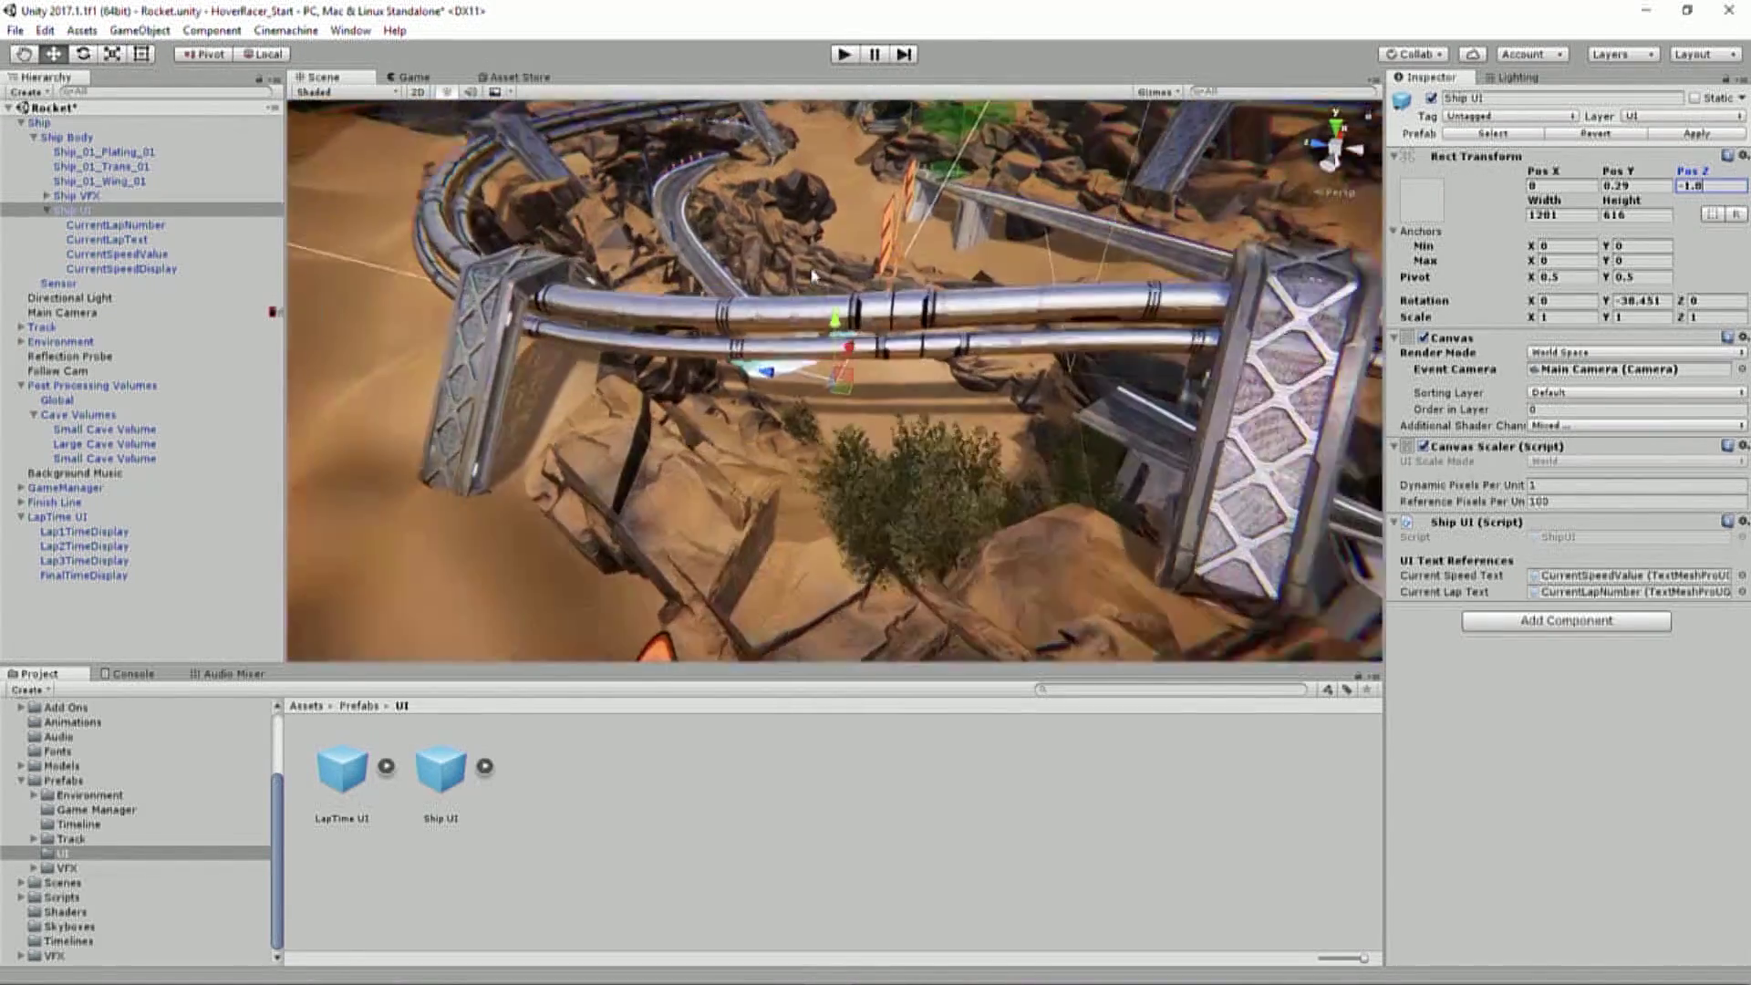
{"action": "scroll", "coordinate": [811, 274], "scroll_direction": "down", "scroll_amount": 4}
{"action": "scroll", "coordinate": [809, 272], "scroll_direction": "up", "scroll_amount": 10}
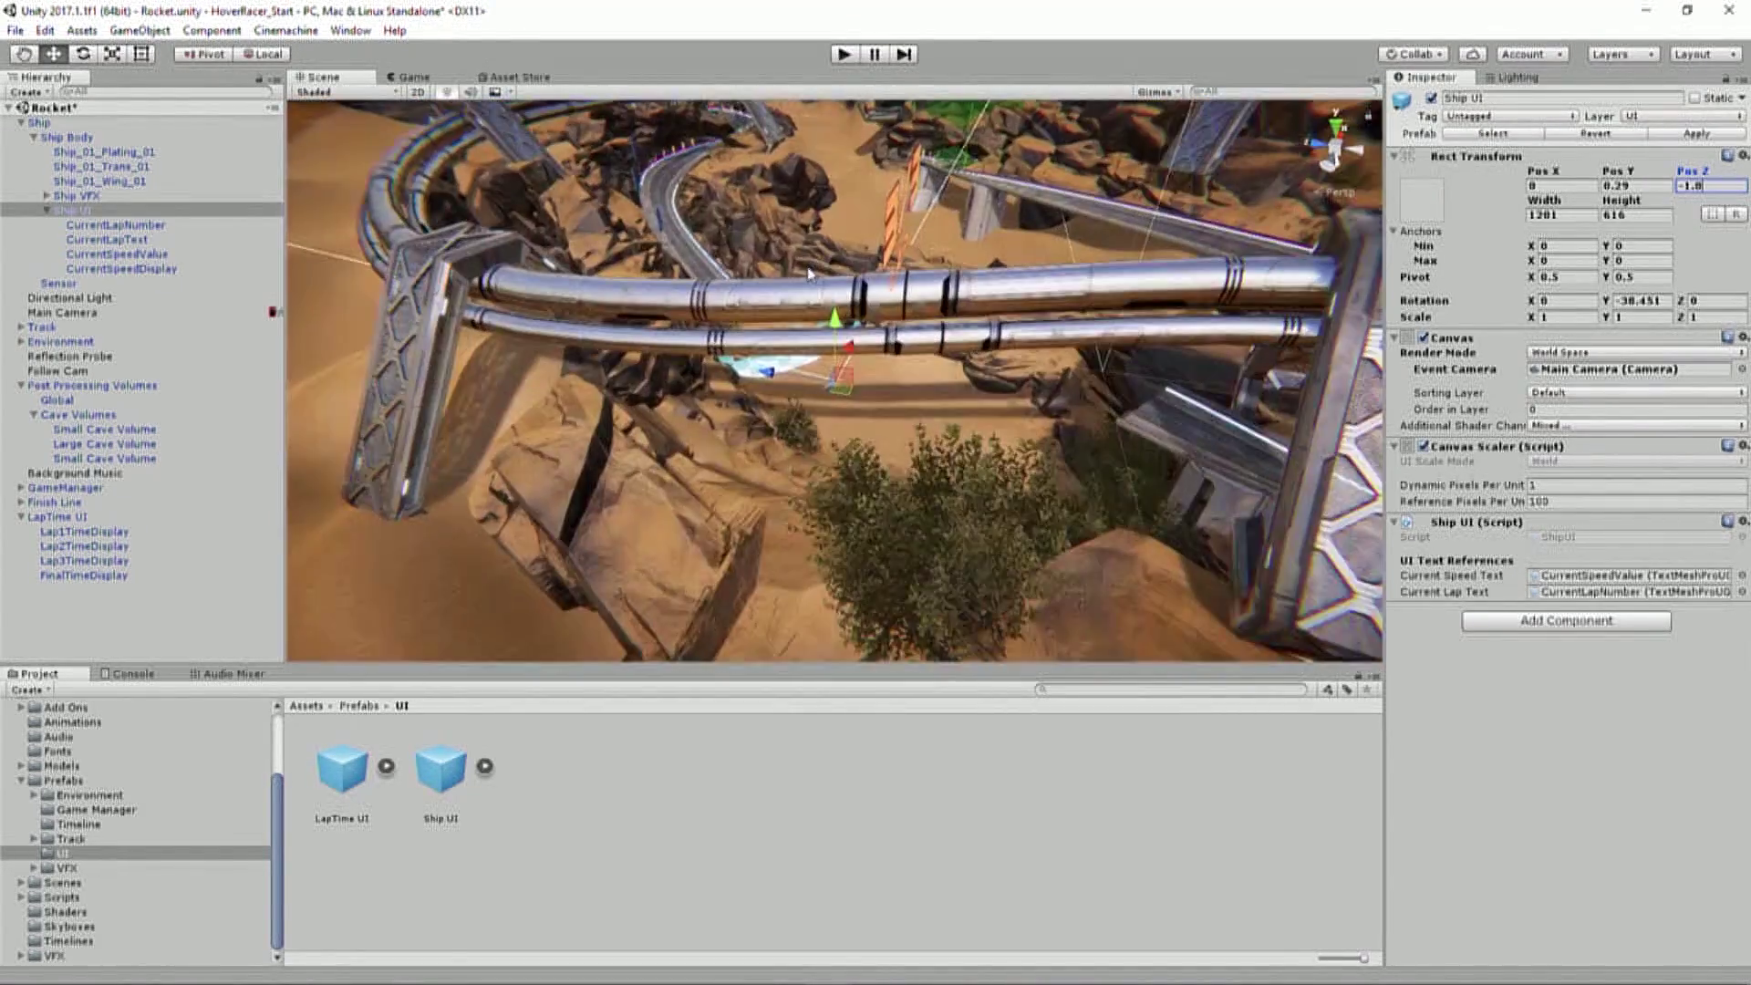
{"action": "scroll", "coordinate": [806, 270], "scroll_direction": "up", "scroll_amount": 10}
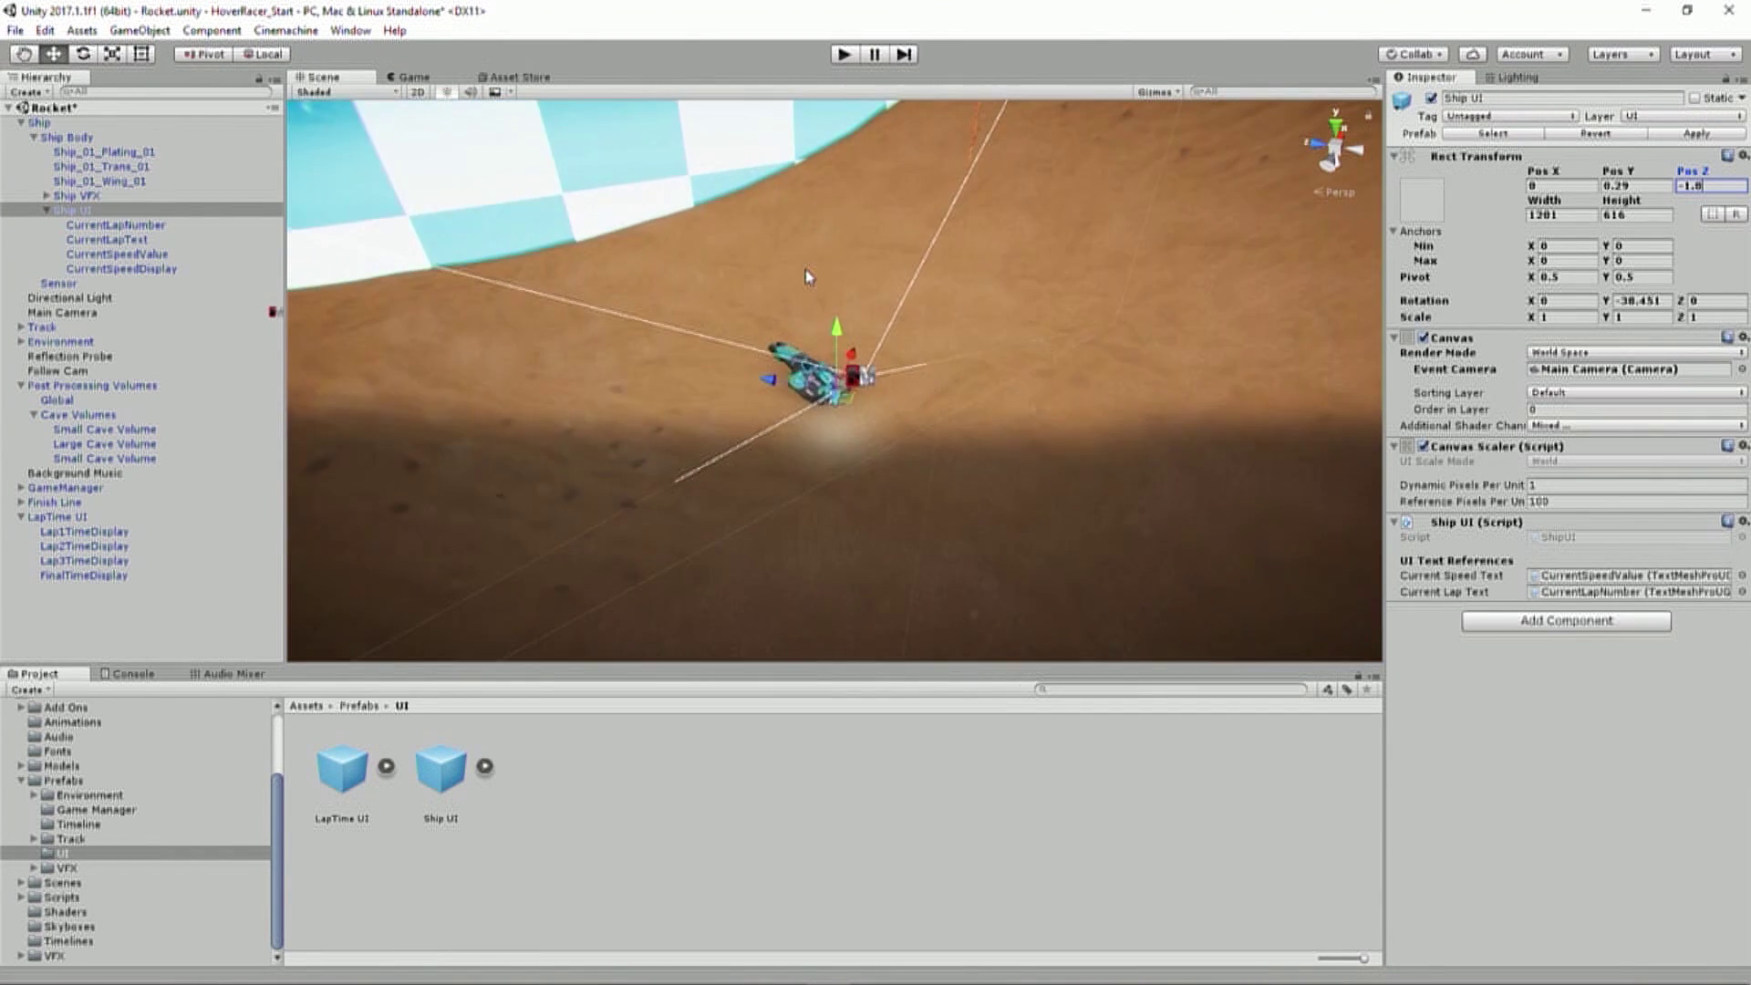
{"action": "left_click", "coordinate": [1570, 300]}
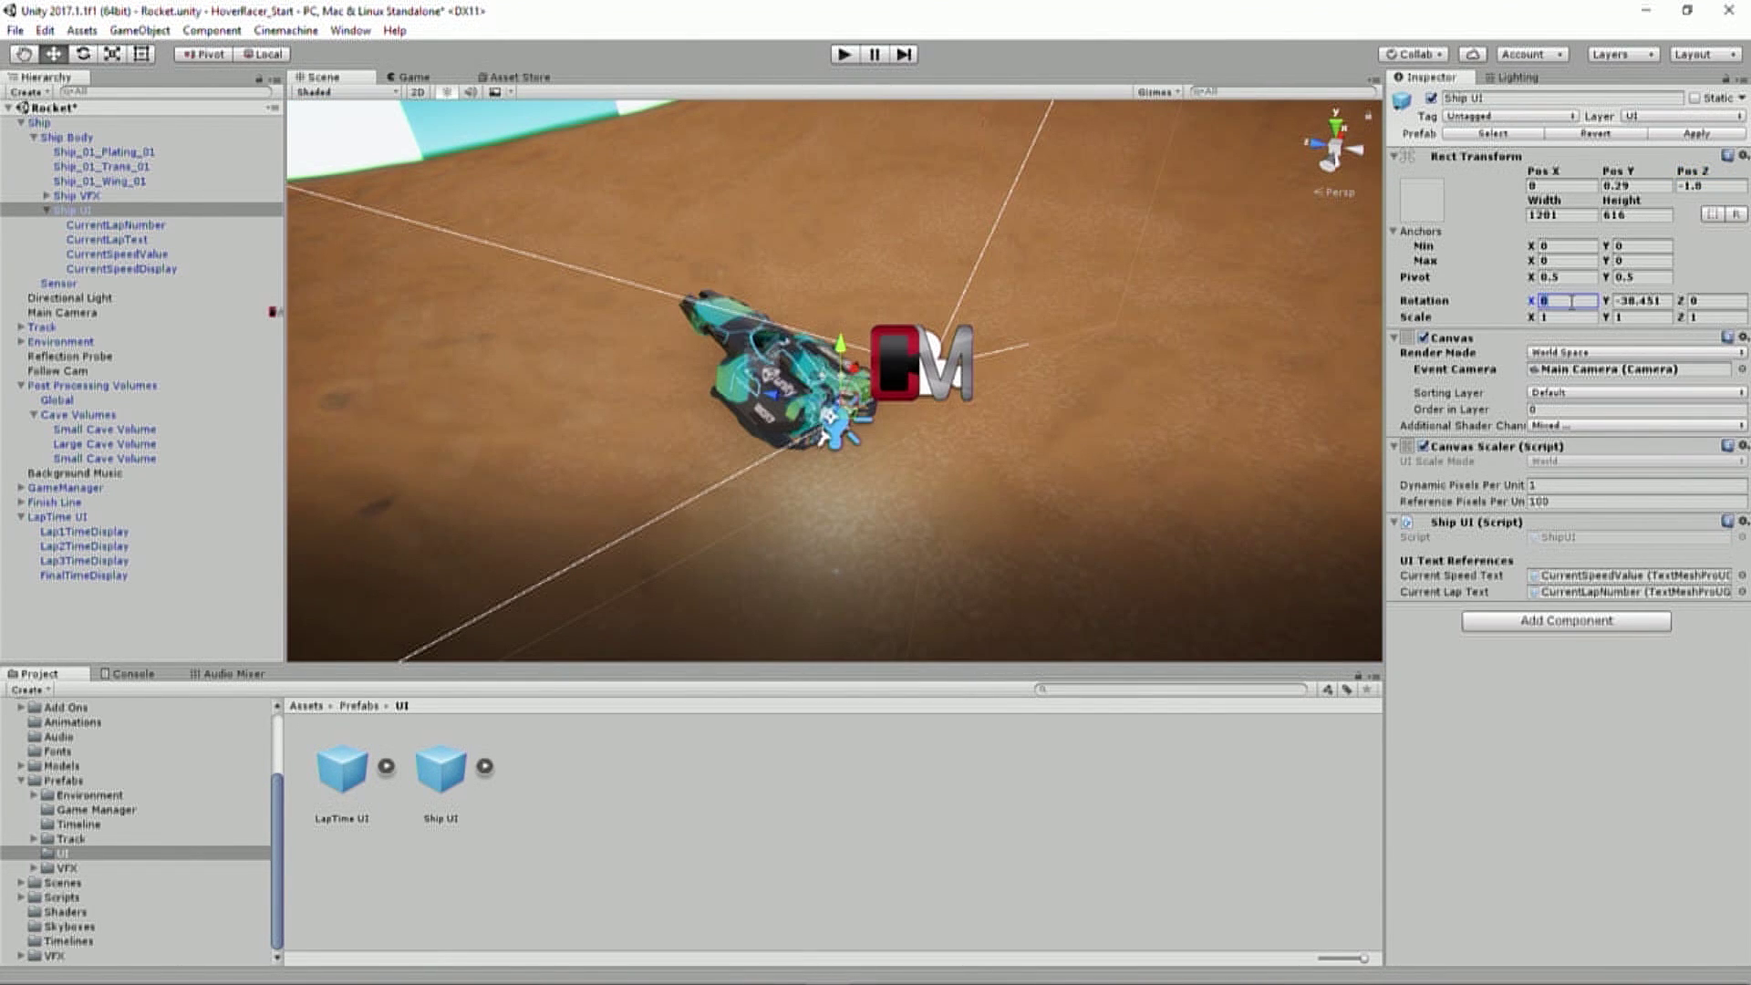
{"action": "scroll", "coordinate": [1007, 300], "scroll_direction": "down", "scroll_amount": 8}
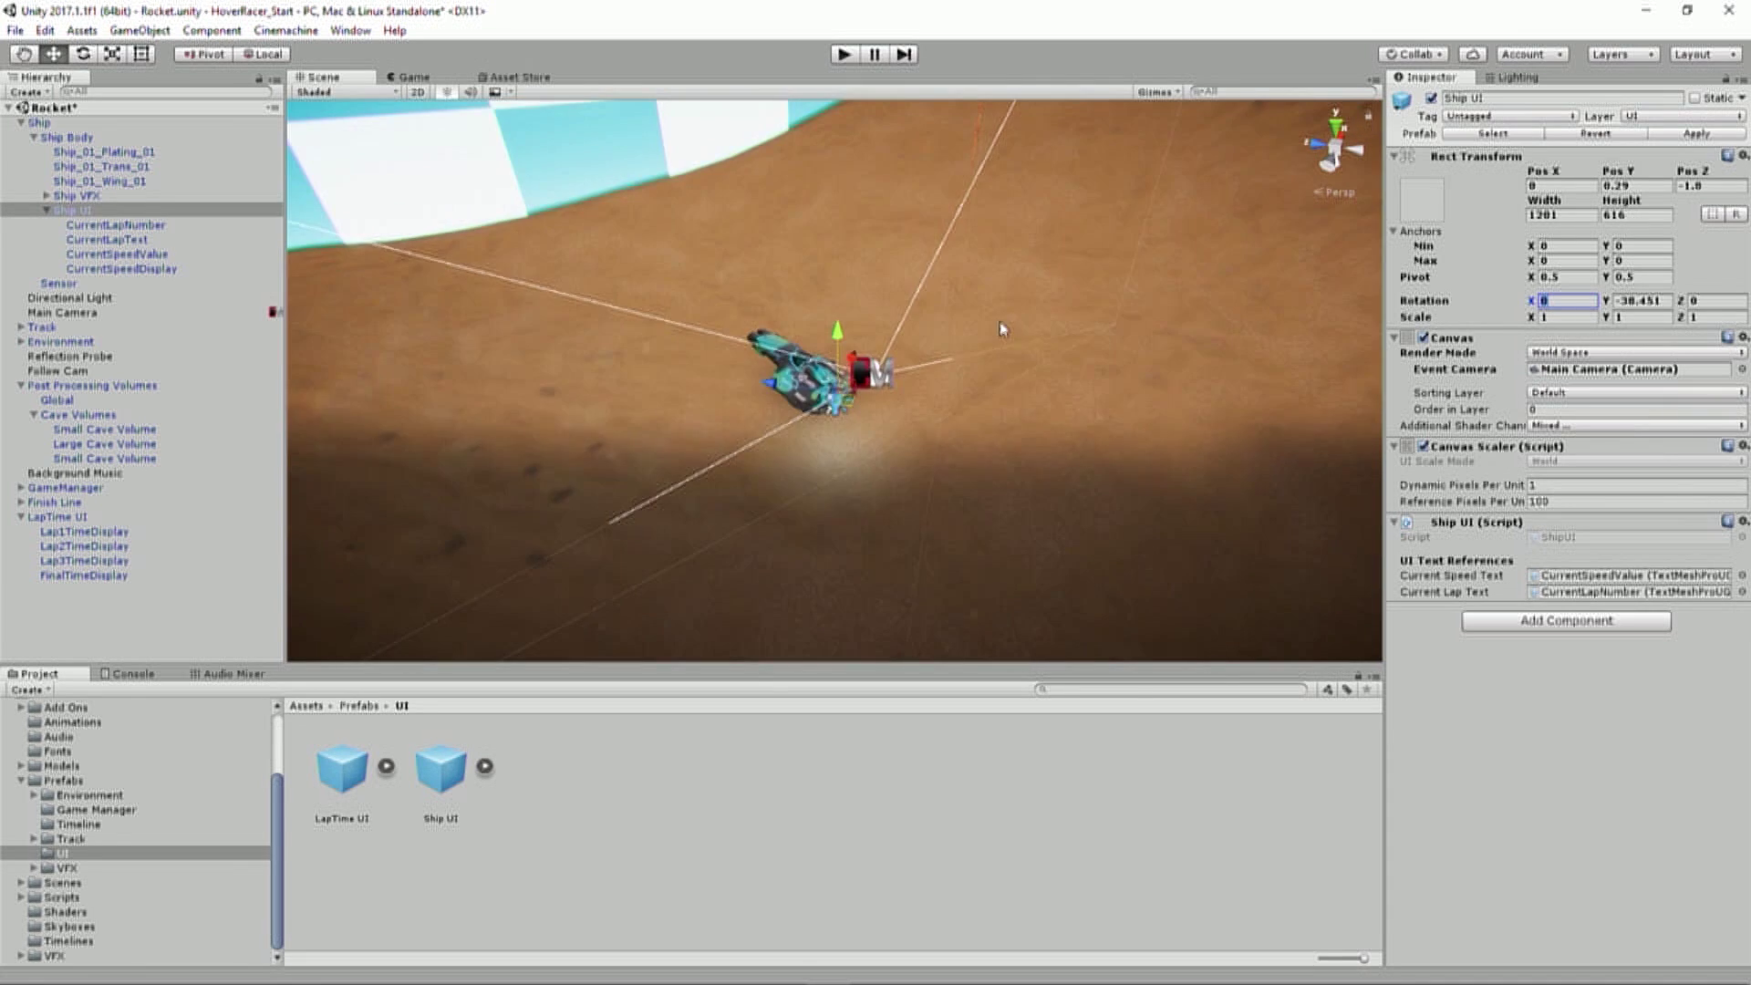
{"action": "scroll", "coordinate": [1007, 299], "scroll_direction": "down", "scroll_amount": 5}
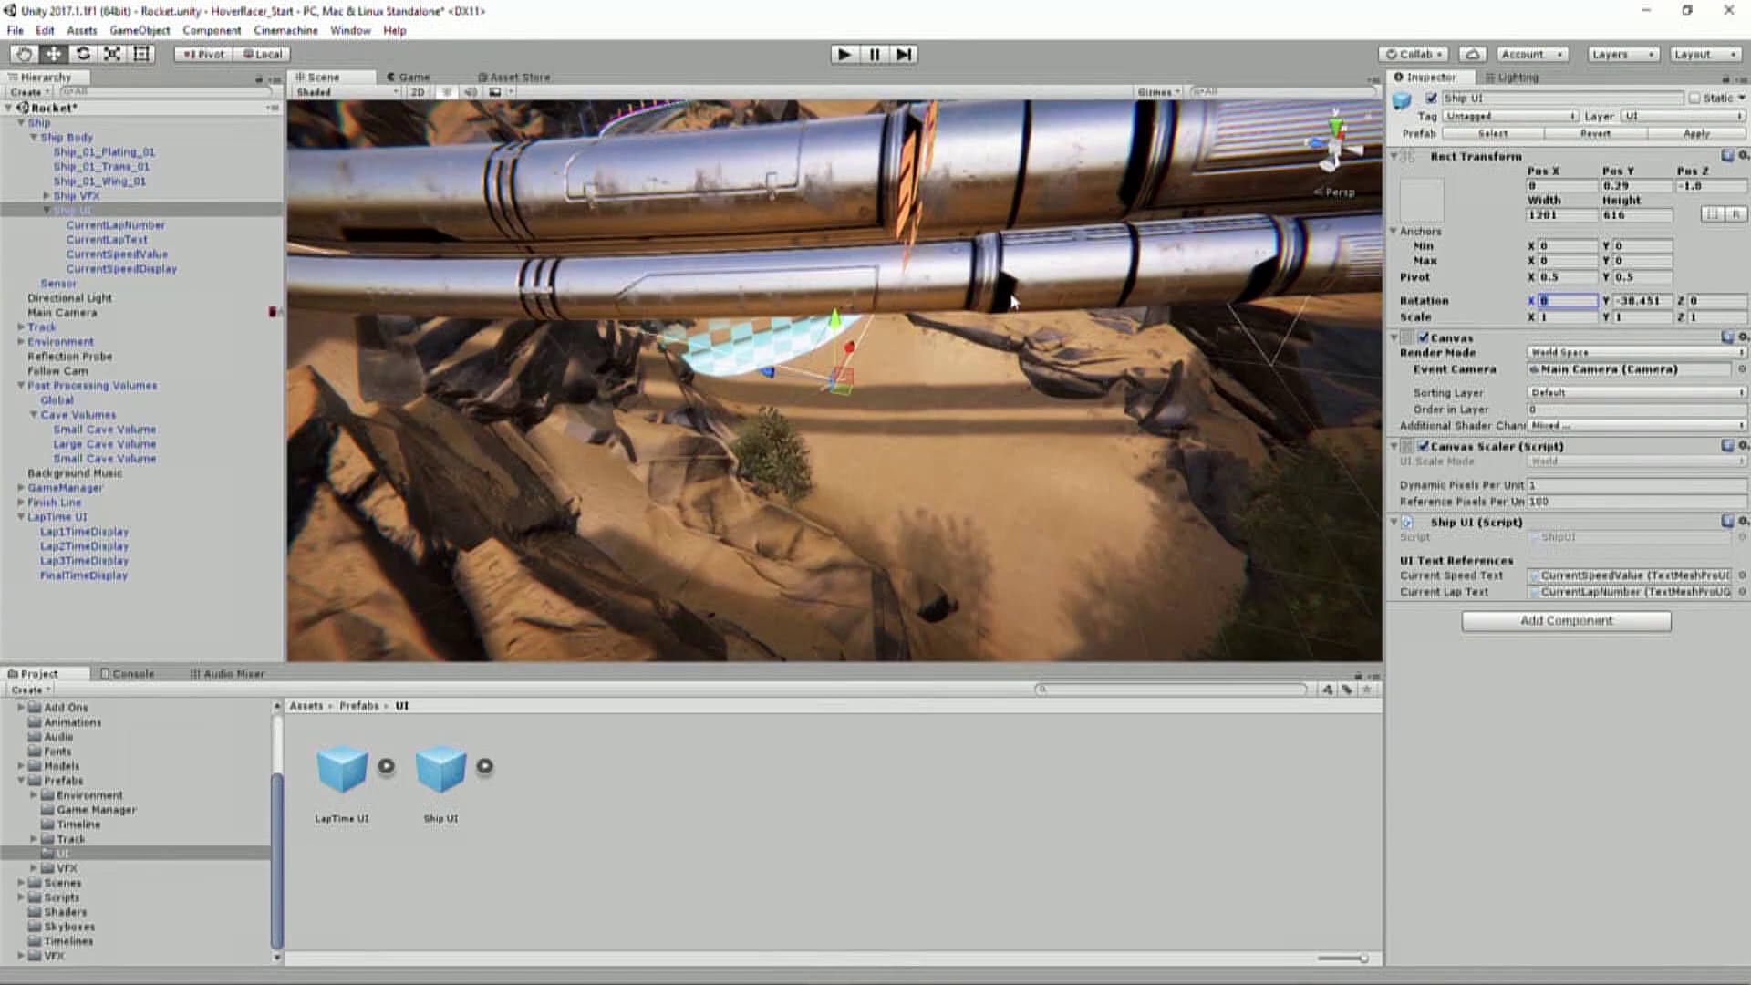
{"action": "type", "text": "50"}
{"action": "key", "text": "Tab"}
{"action": "type", "text": "0"}
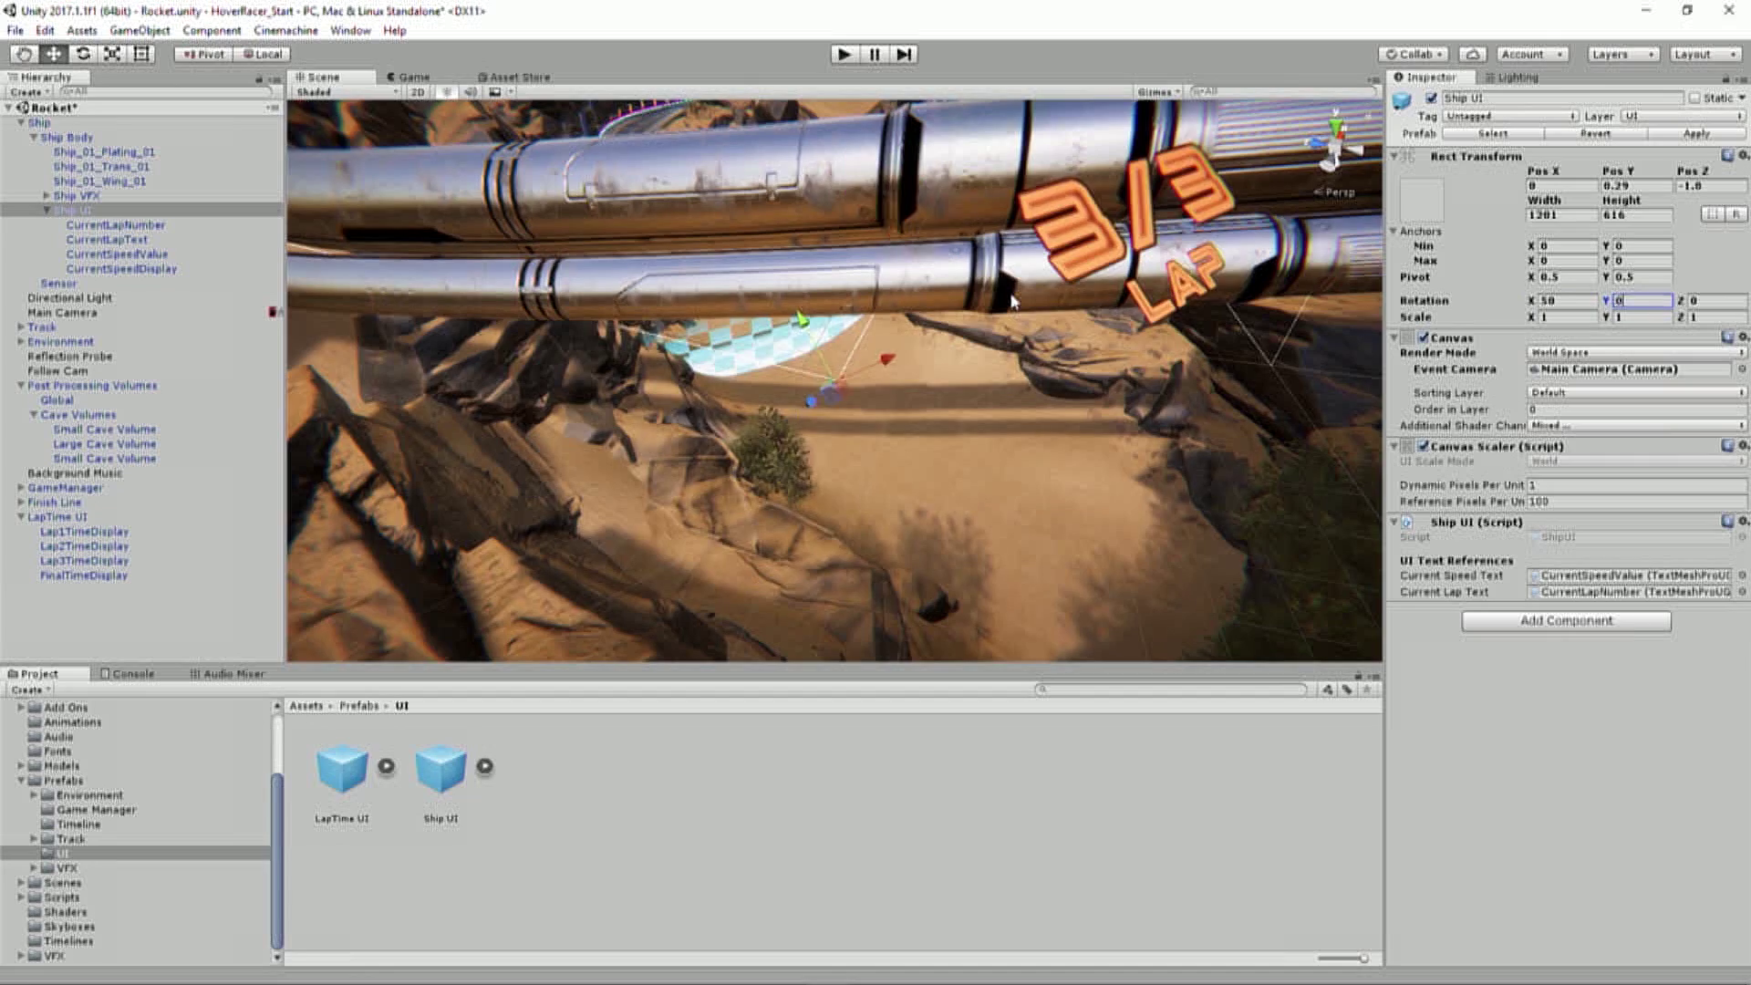
{"action": "scroll", "coordinate": [917, 306], "scroll_direction": "down", "scroll_amount": 6}
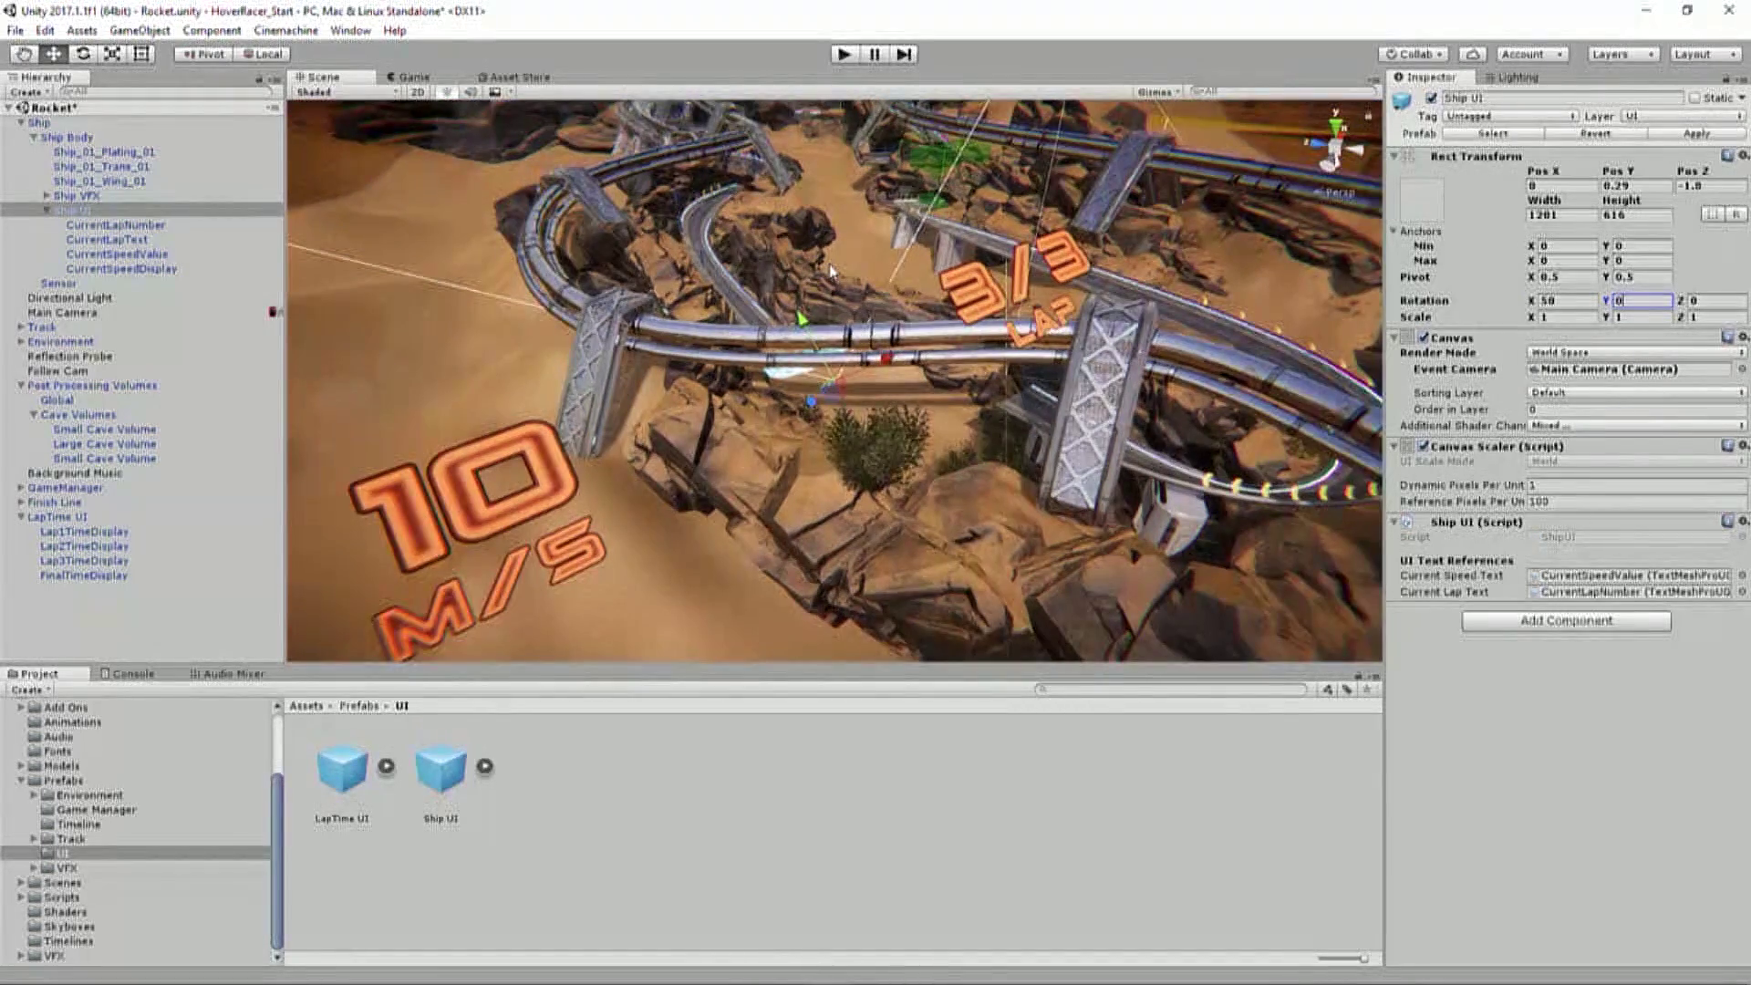
{"action": "scroll", "coordinate": [832, 269], "scroll_direction": "up", "scroll_amount": 1}
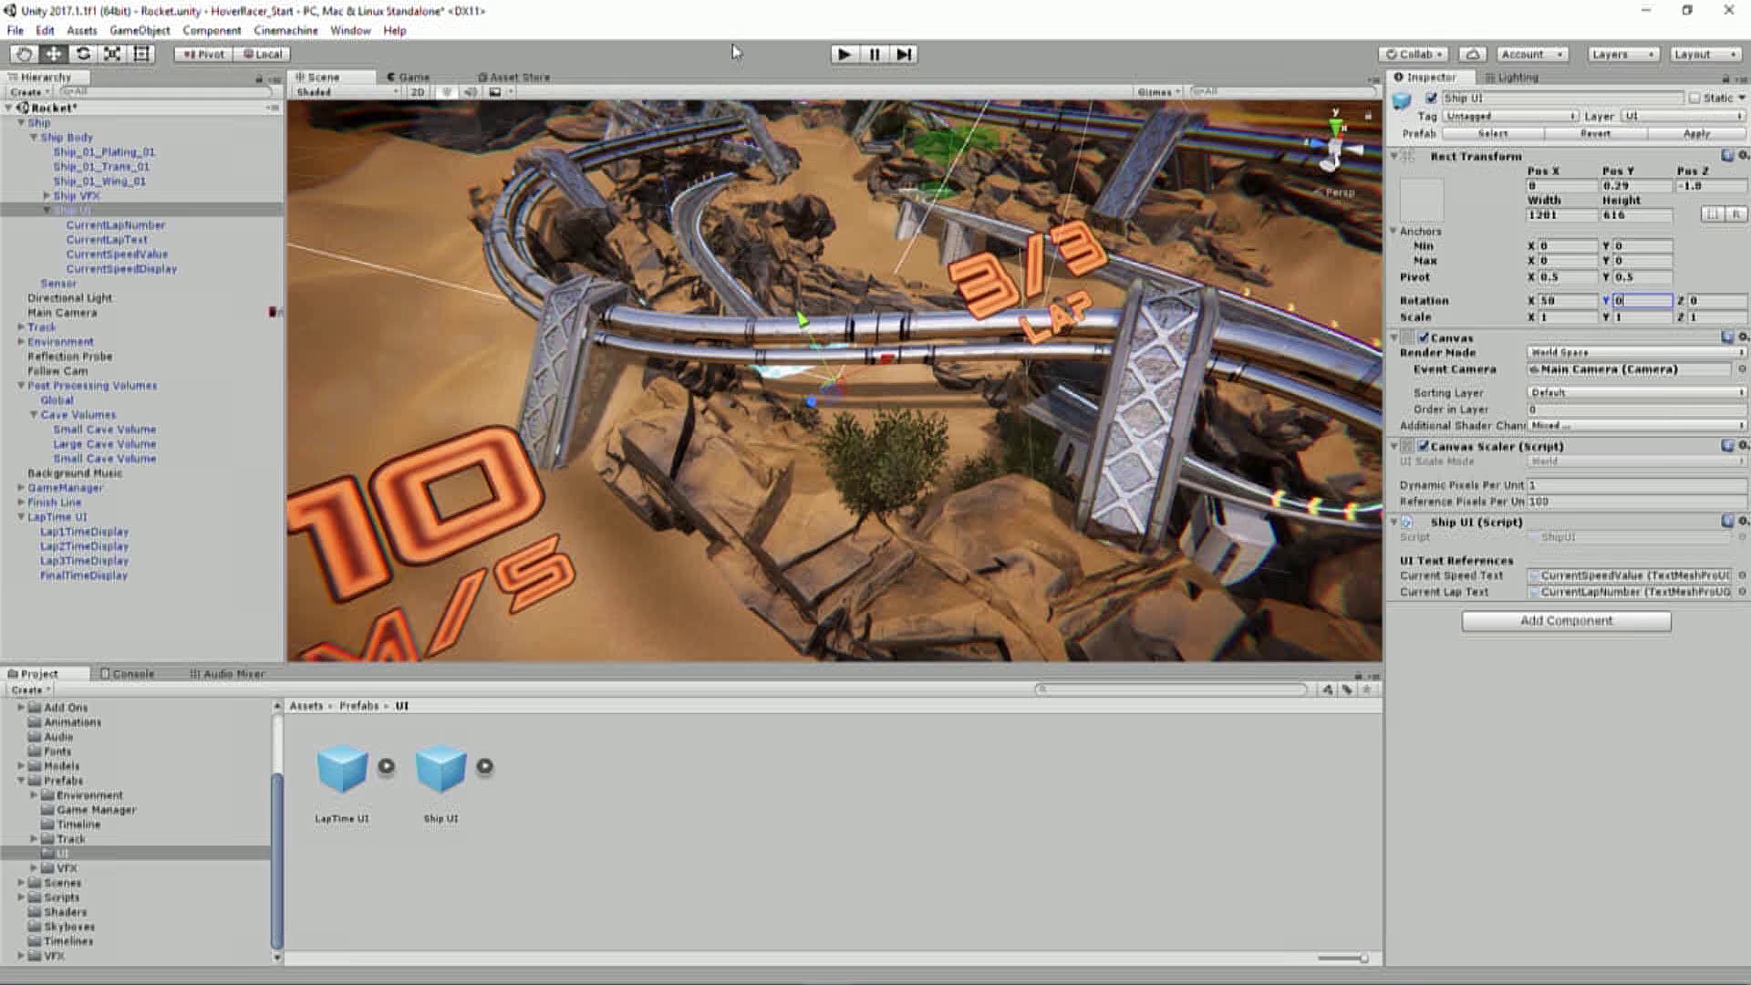
{"action": "scroll", "coordinate": [965, 319], "scroll_direction": "down", "scroll_amount": 2}
{"action": "scroll", "coordinate": [965, 319], "scroll_direction": "up", "scroll_amount": 3}
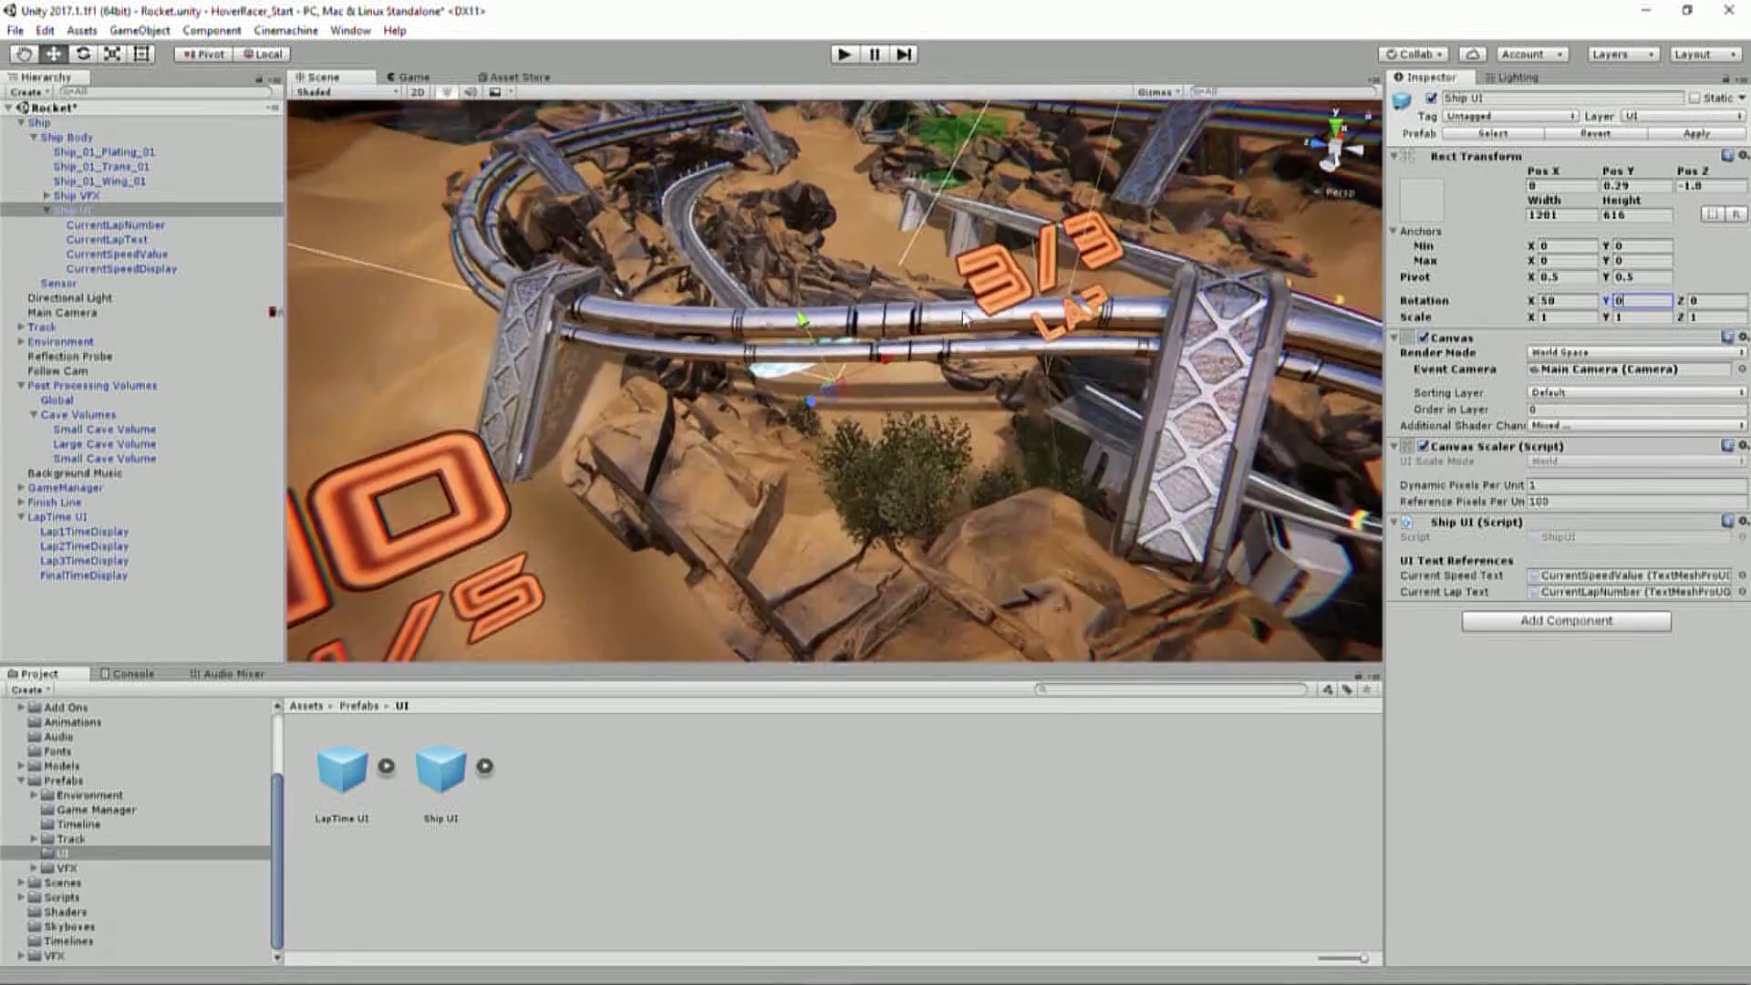
{"action": "left_click_drag", "start_coordinate": [965, 319], "coordinate": [1332, 365], "text": "alt"}
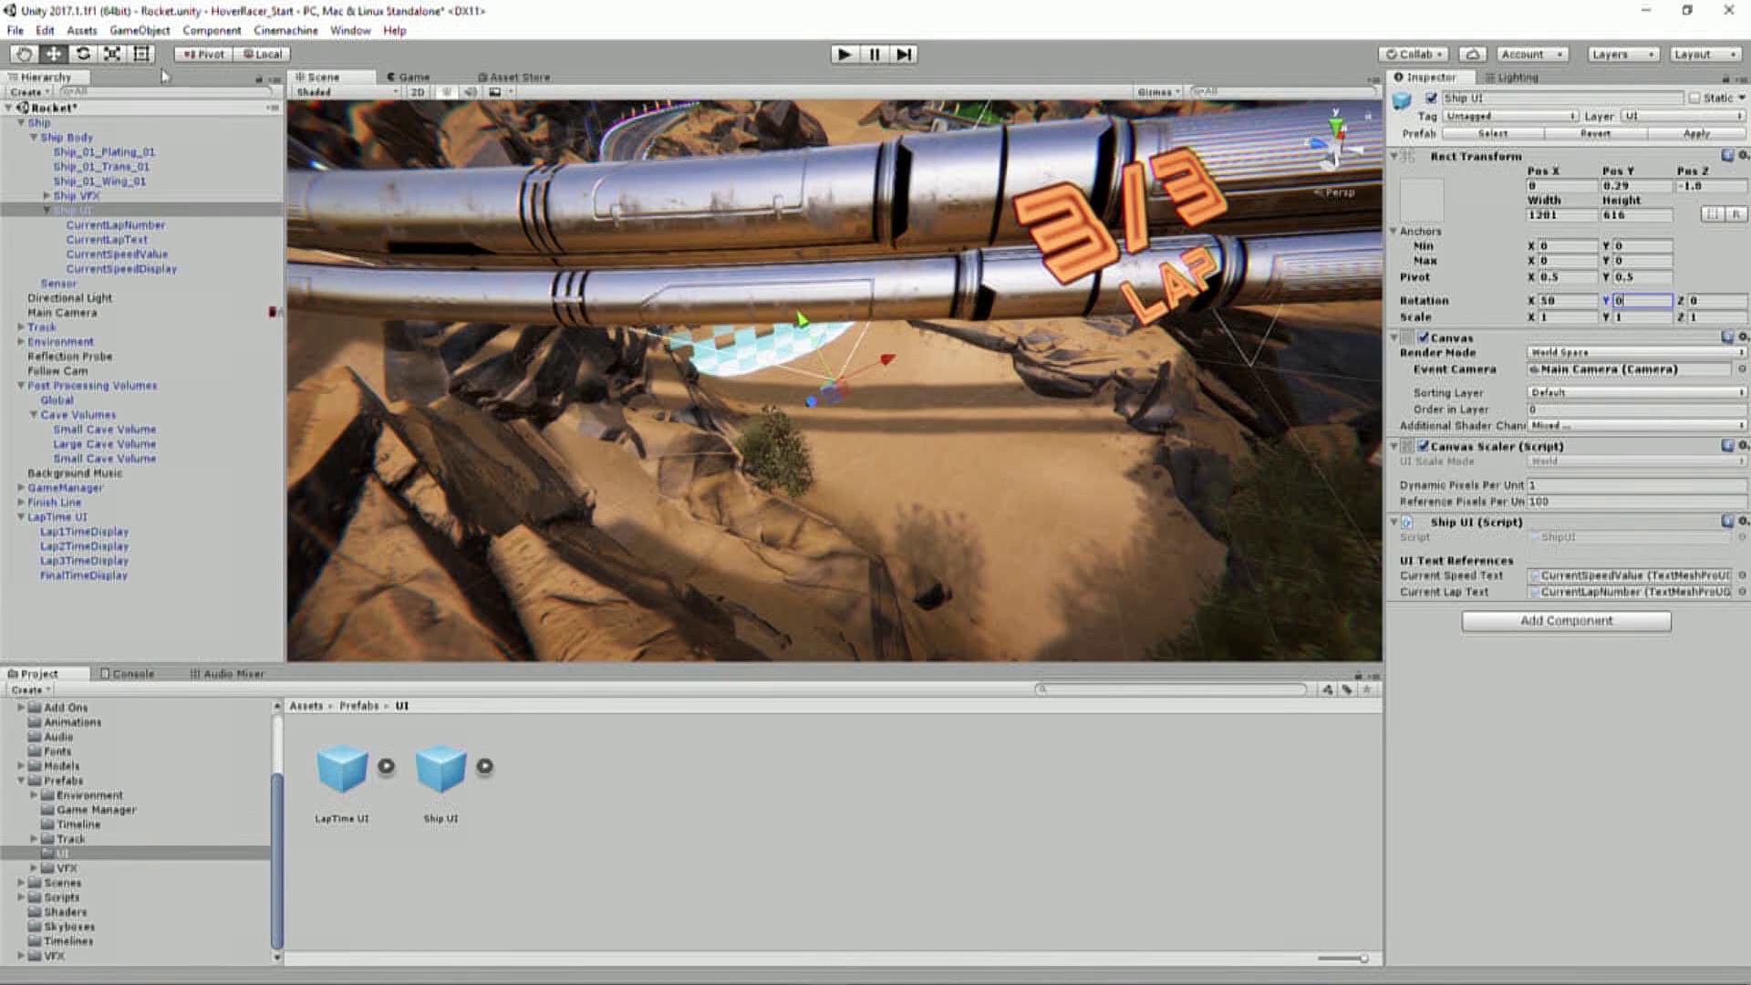
{"action": "left_click", "coordinate": [113, 54]}
{"action": "scroll", "coordinate": [821, 252], "scroll_direction": "down", "scroll_amount": 5}
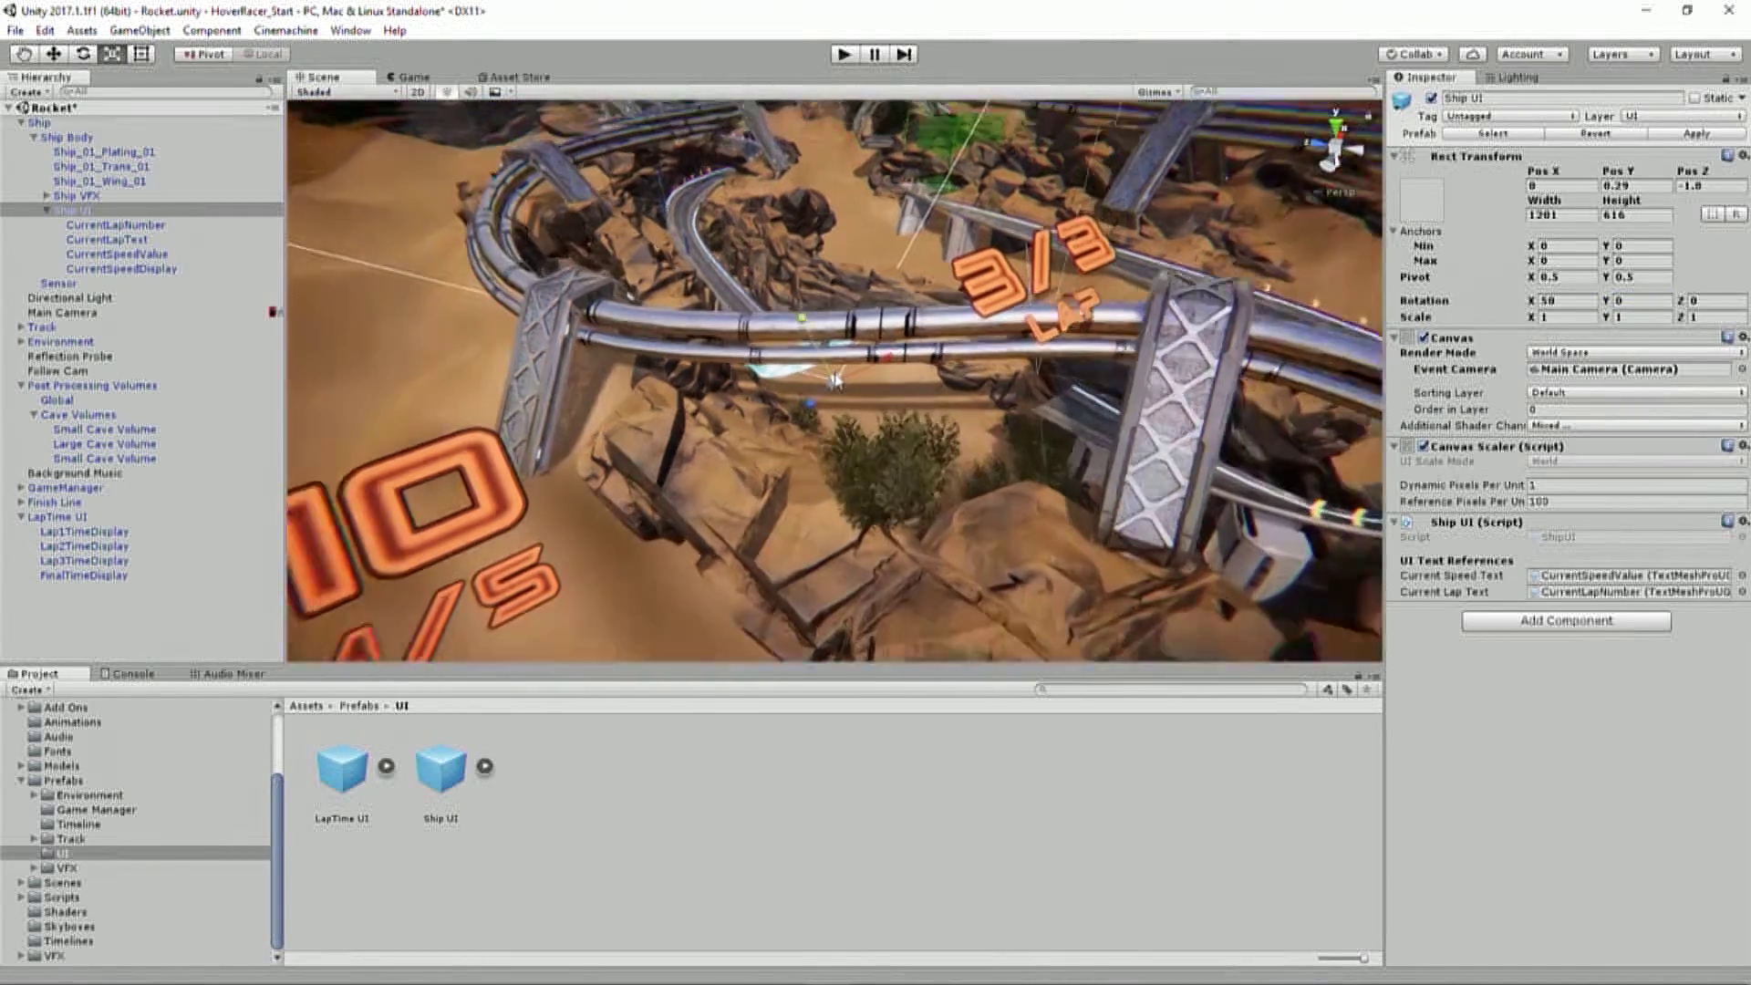
{"action": "left_click_drag", "start_coordinate": [836, 380], "coordinate": [780, 439]}
{"action": "scroll", "coordinate": [841, 391], "scroll_direction": "up", "scroll_amount": 10}
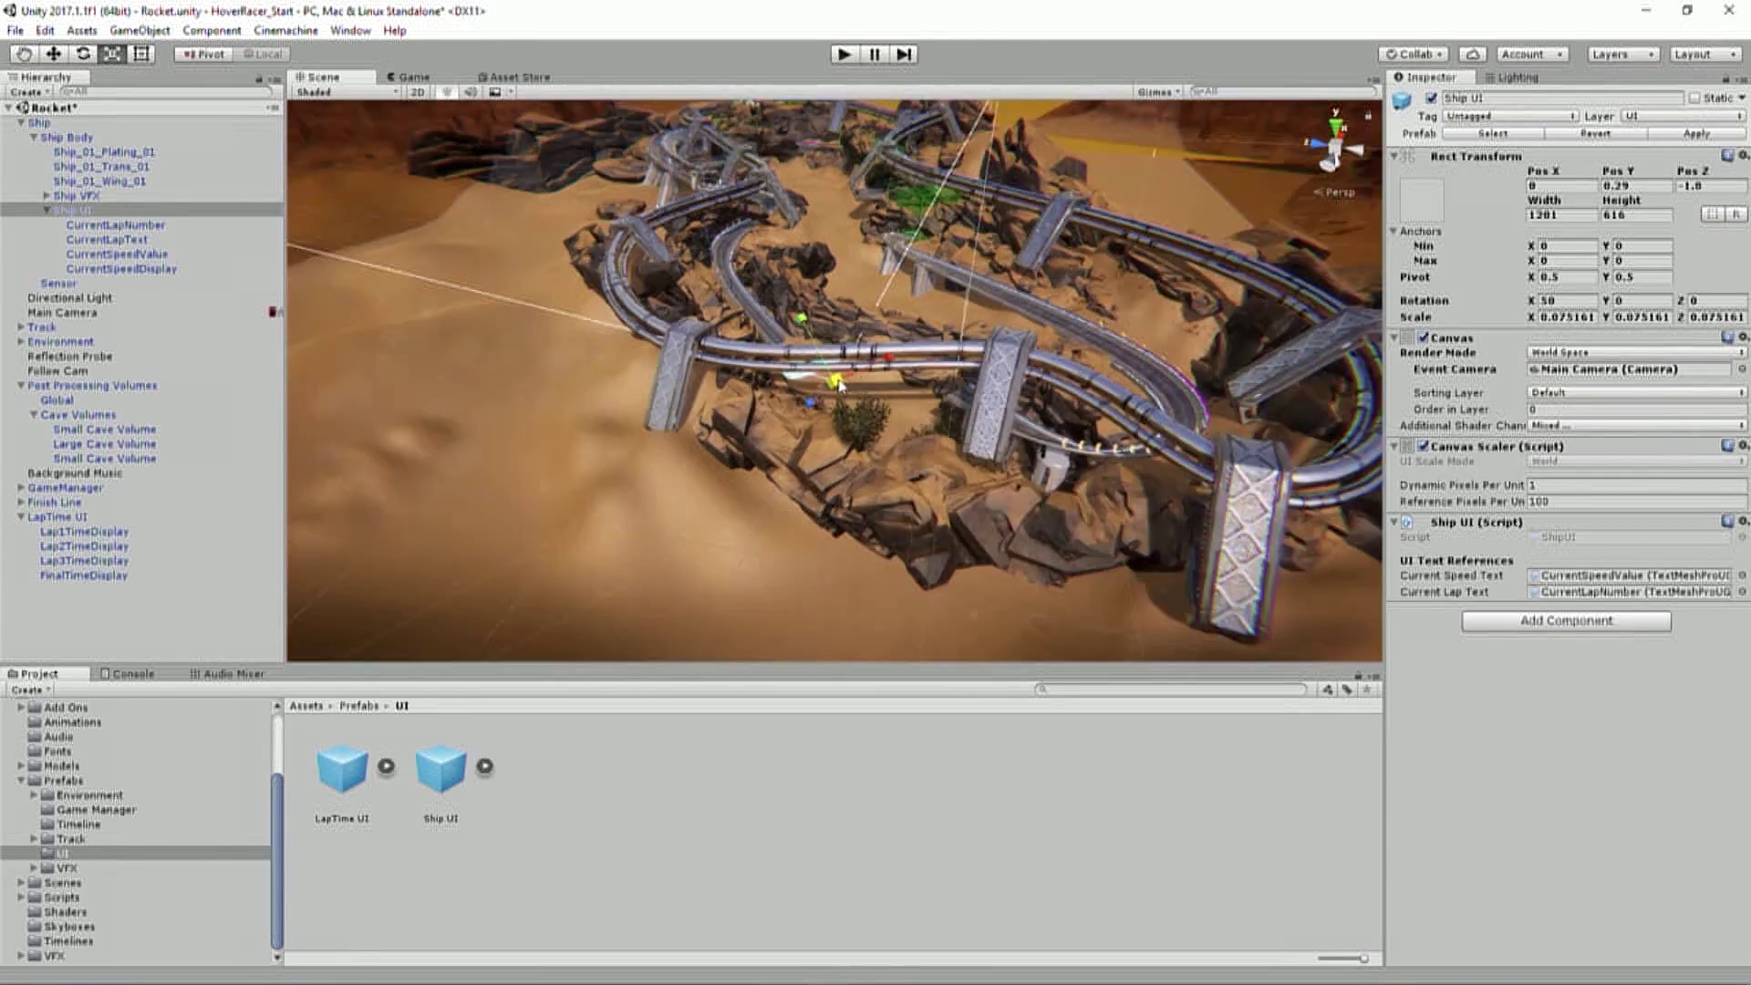
{"action": "scroll", "coordinate": [840, 381], "scroll_direction": "up", "scroll_amount": 3}
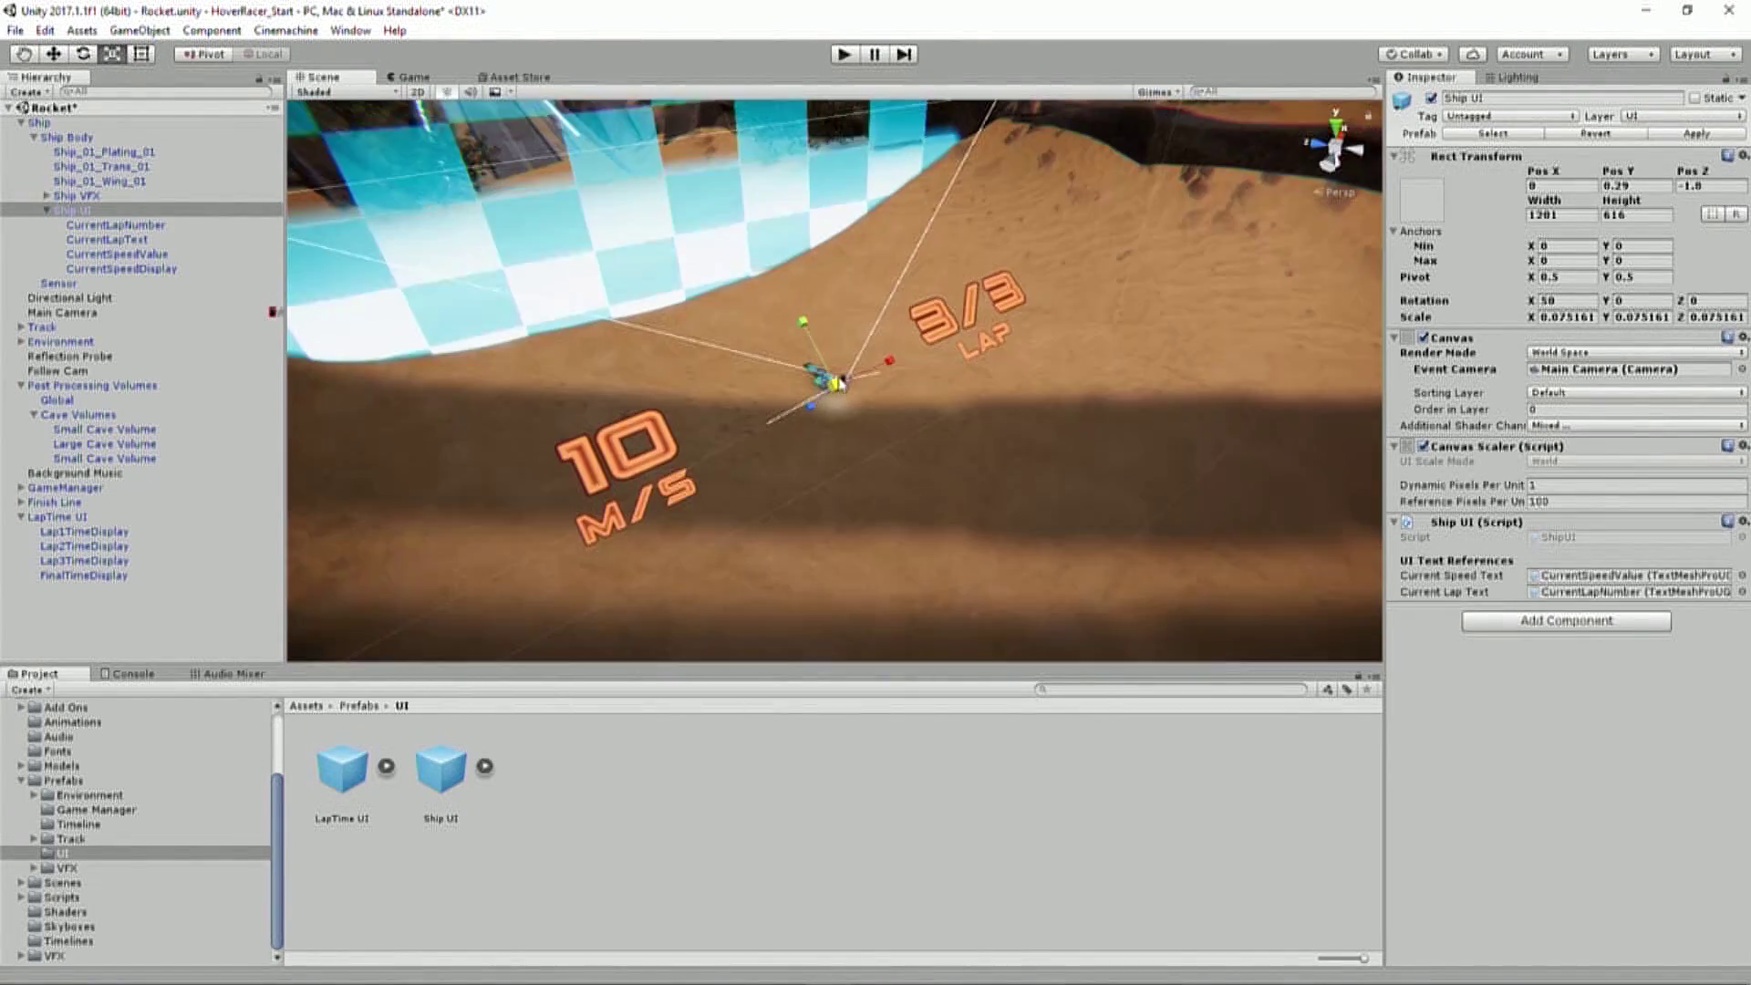
{"action": "left_click_drag", "start_coordinate": [838, 381], "coordinate": [835, 415]}
{"action": "scroll", "coordinate": [819, 412], "scroll_direction": "up", "scroll_amount": 3}
{"action": "scroll", "coordinate": [817, 409], "scroll_direction": "up", "scroll_amount": 3}
{"action": "scroll", "coordinate": [836, 411], "scroll_direction": "up", "scroll_amount": 6}
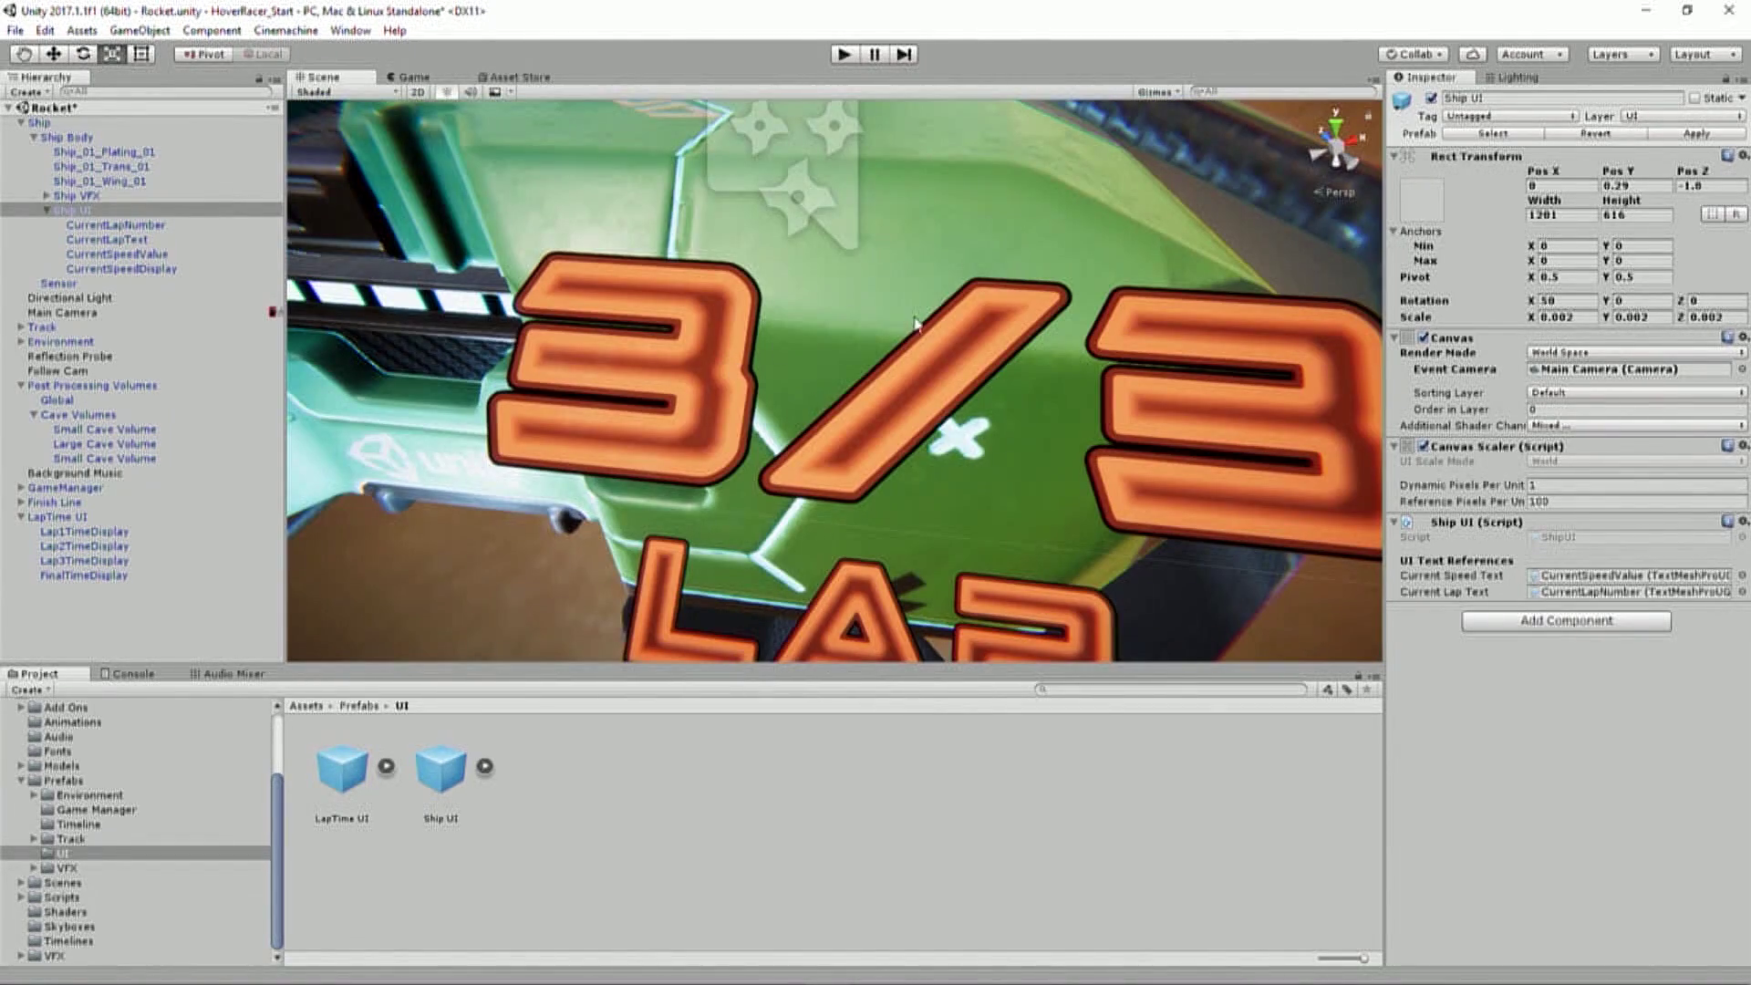
{"action": "scroll", "coordinate": [784, 334], "scroll_direction": "down", "scroll_amount": 5}
{"action": "left_click_drag", "start_coordinate": [784, 334], "coordinate": [795, 270], "text": "alt"}
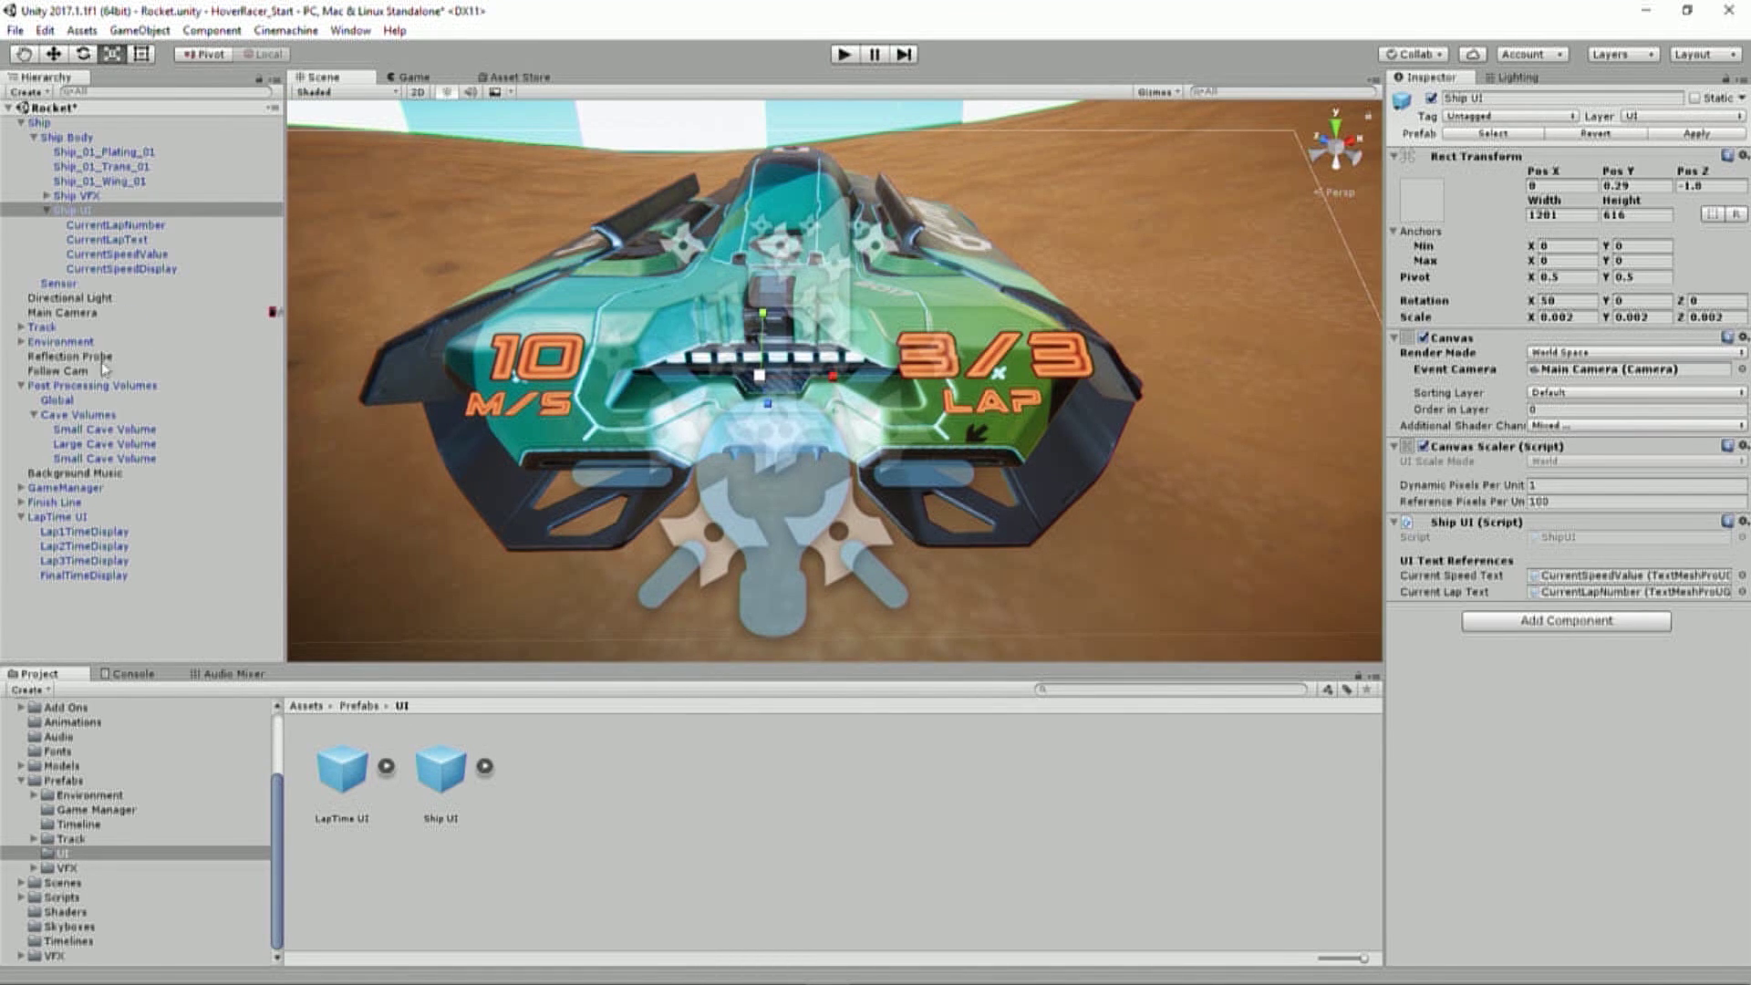
Point the GameManager's Ship UI field to the Ship UI object in the scene.
{"action": "left_click", "coordinate": [66, 488]}
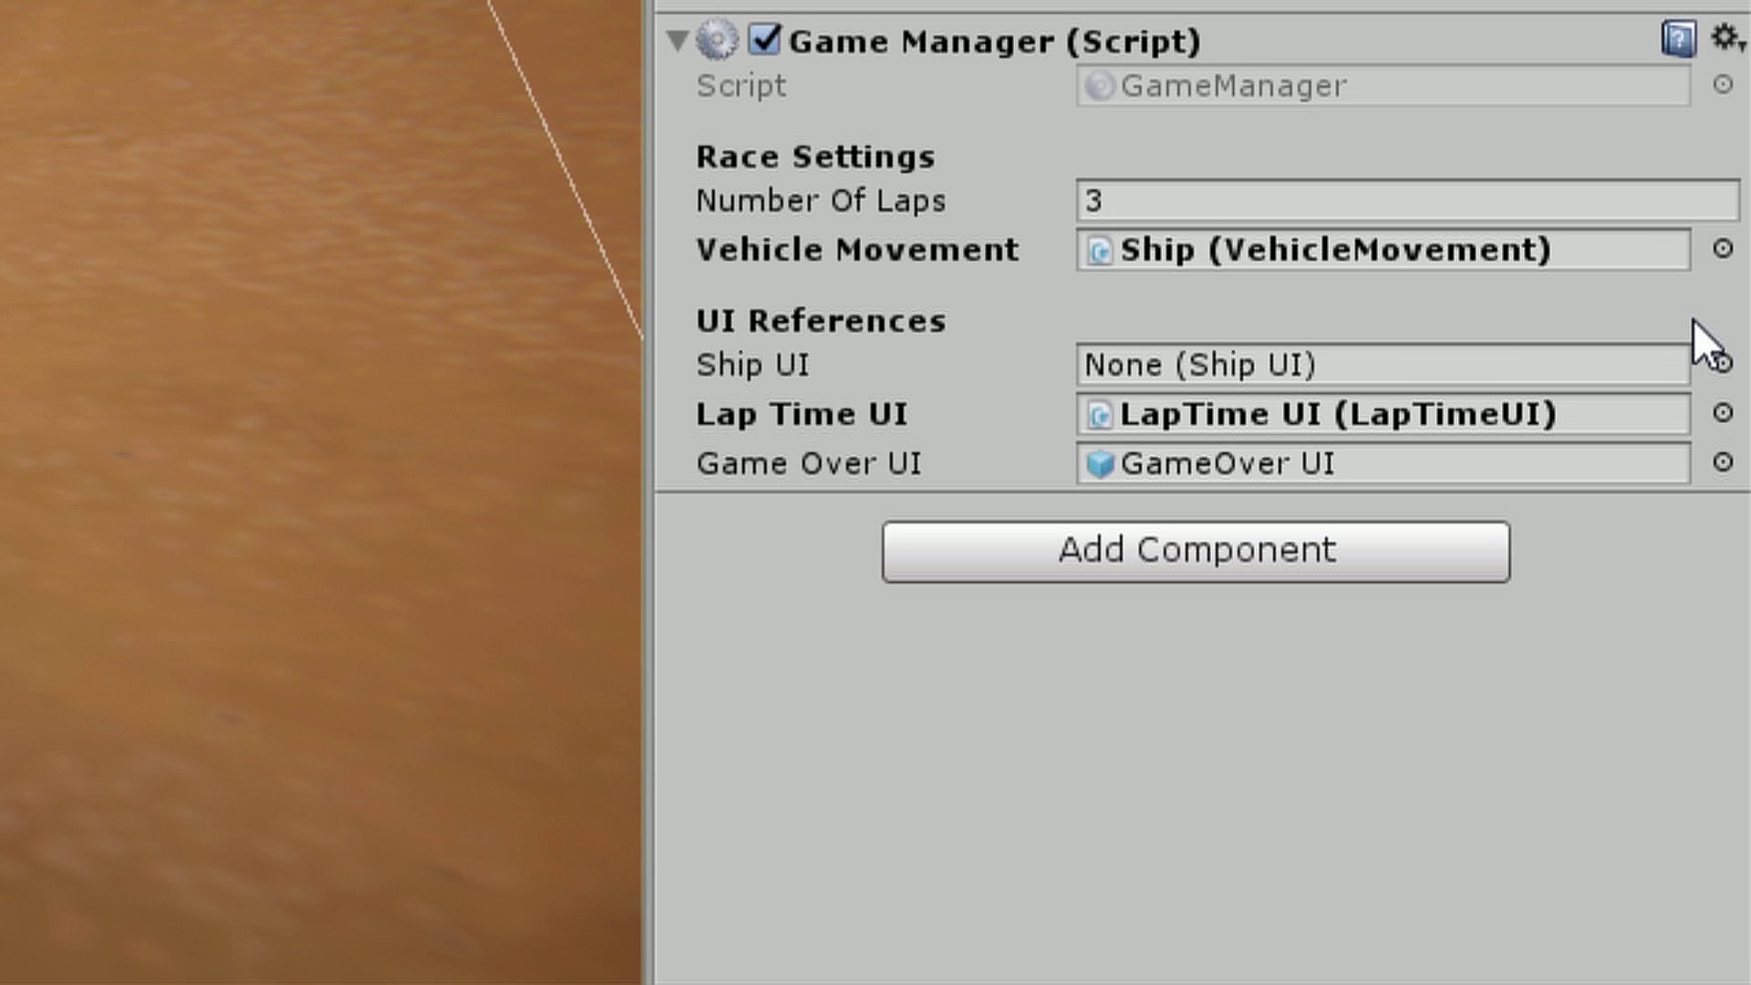
{"action": "left_click", "coordinate": [1722, 364]}
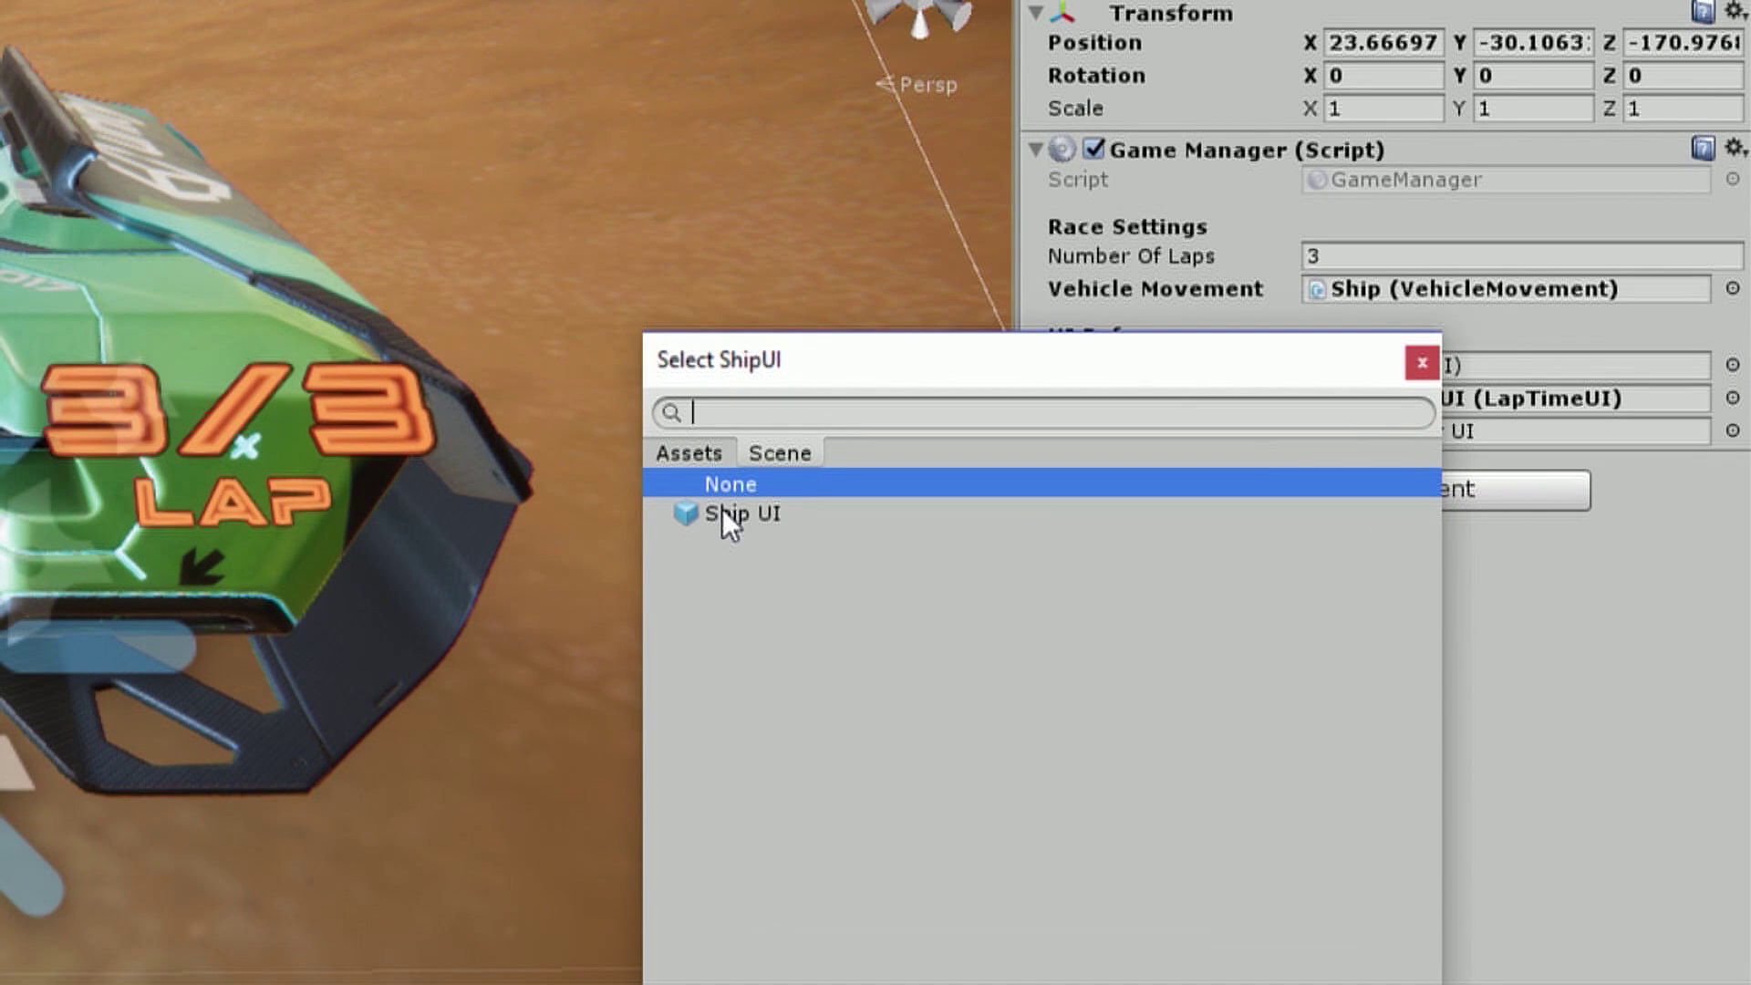
{"action": "double_click", "coordinate": [722, 513]}
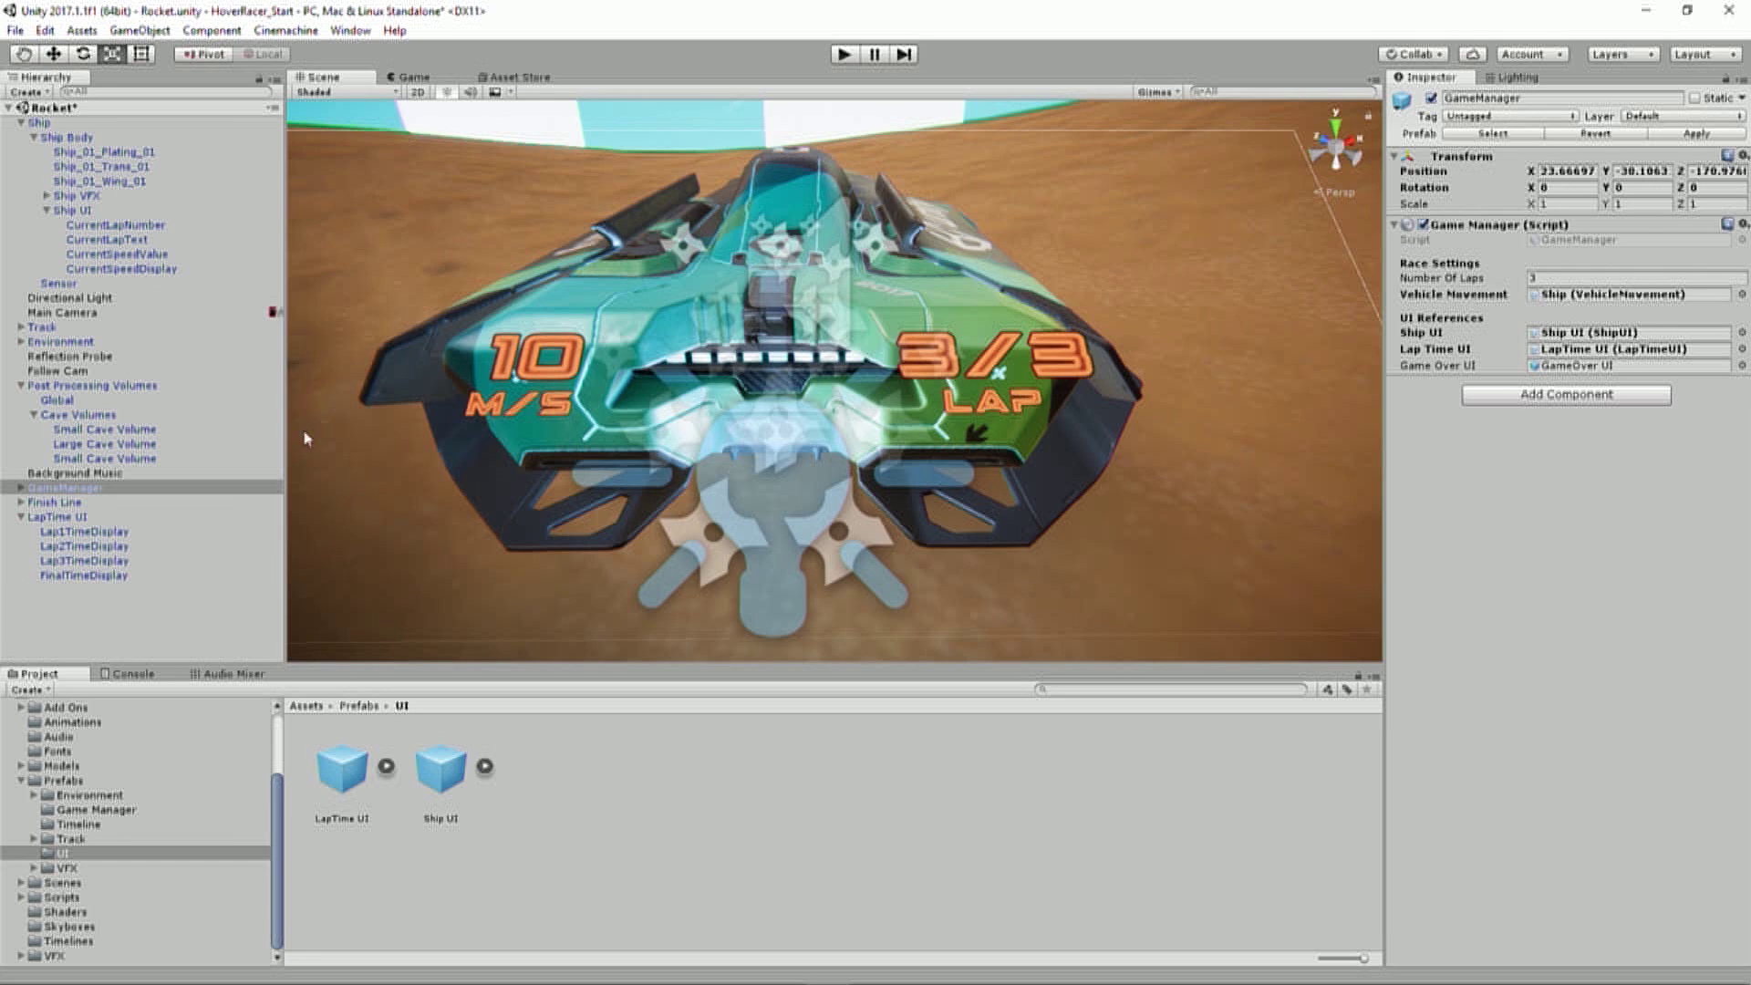
{"action": "left_click", "coordinate": [439, 770]}
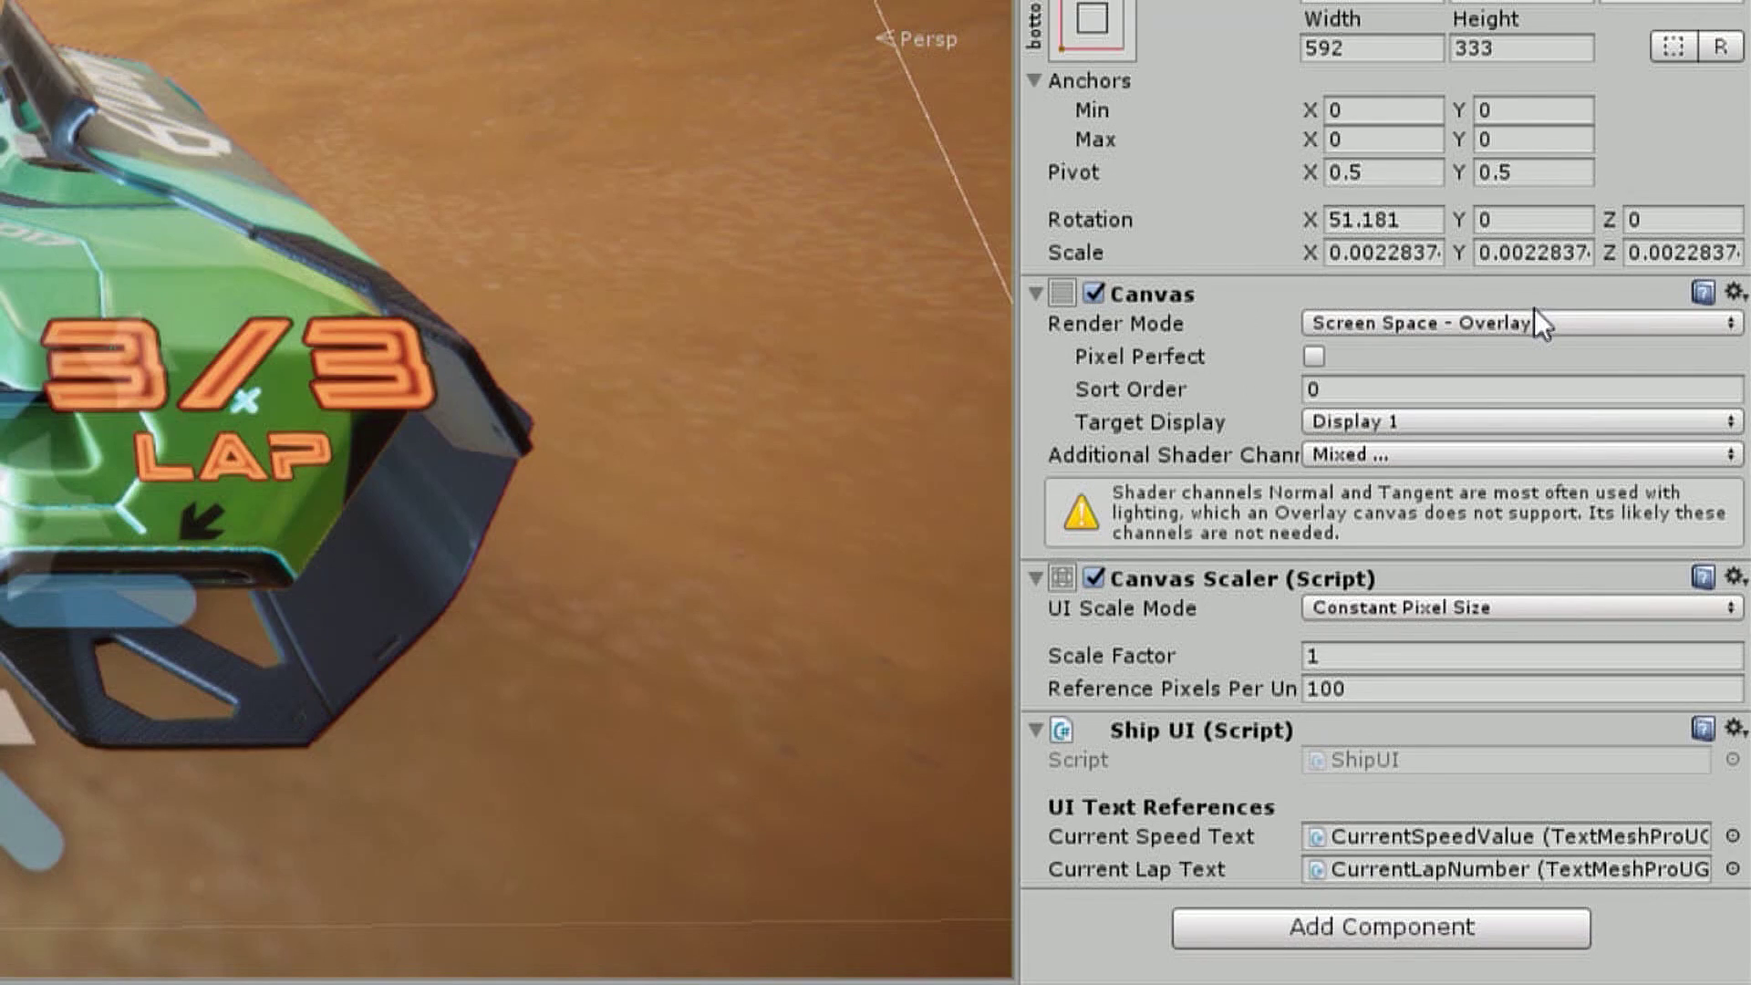
{"action": "left_click", "coordinate": [1515, 321]}
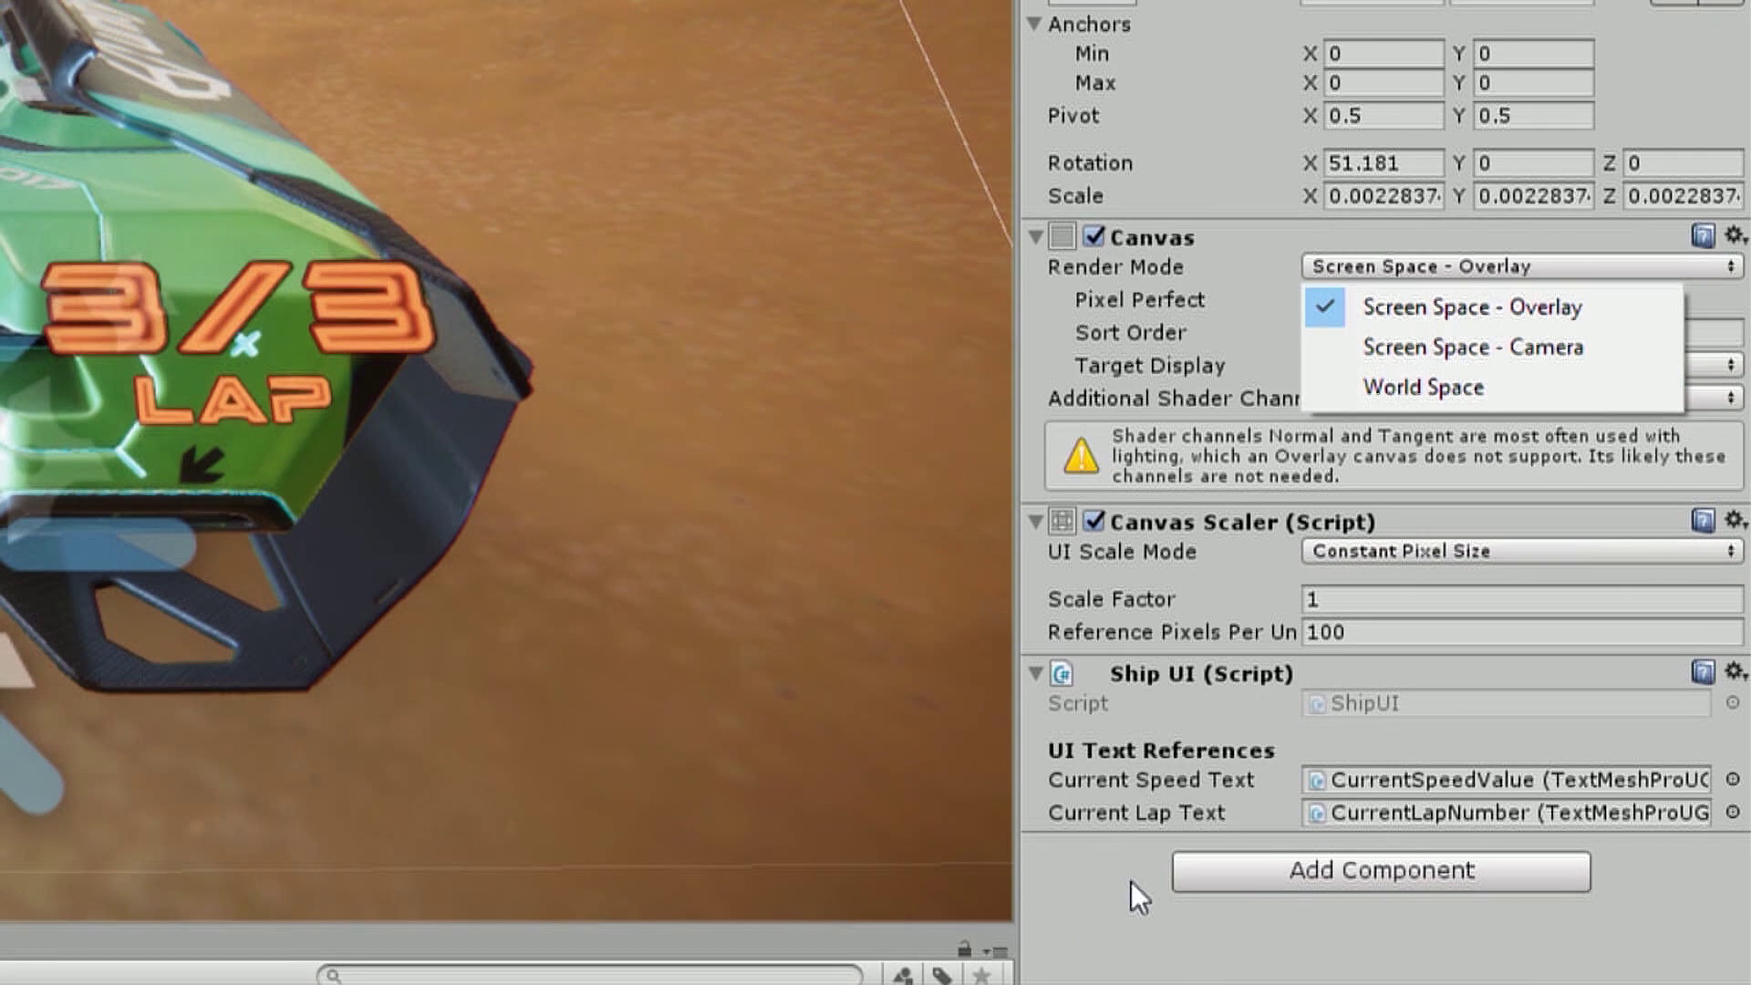
{"action": "left_click", "coordinate": [1466, 368]}
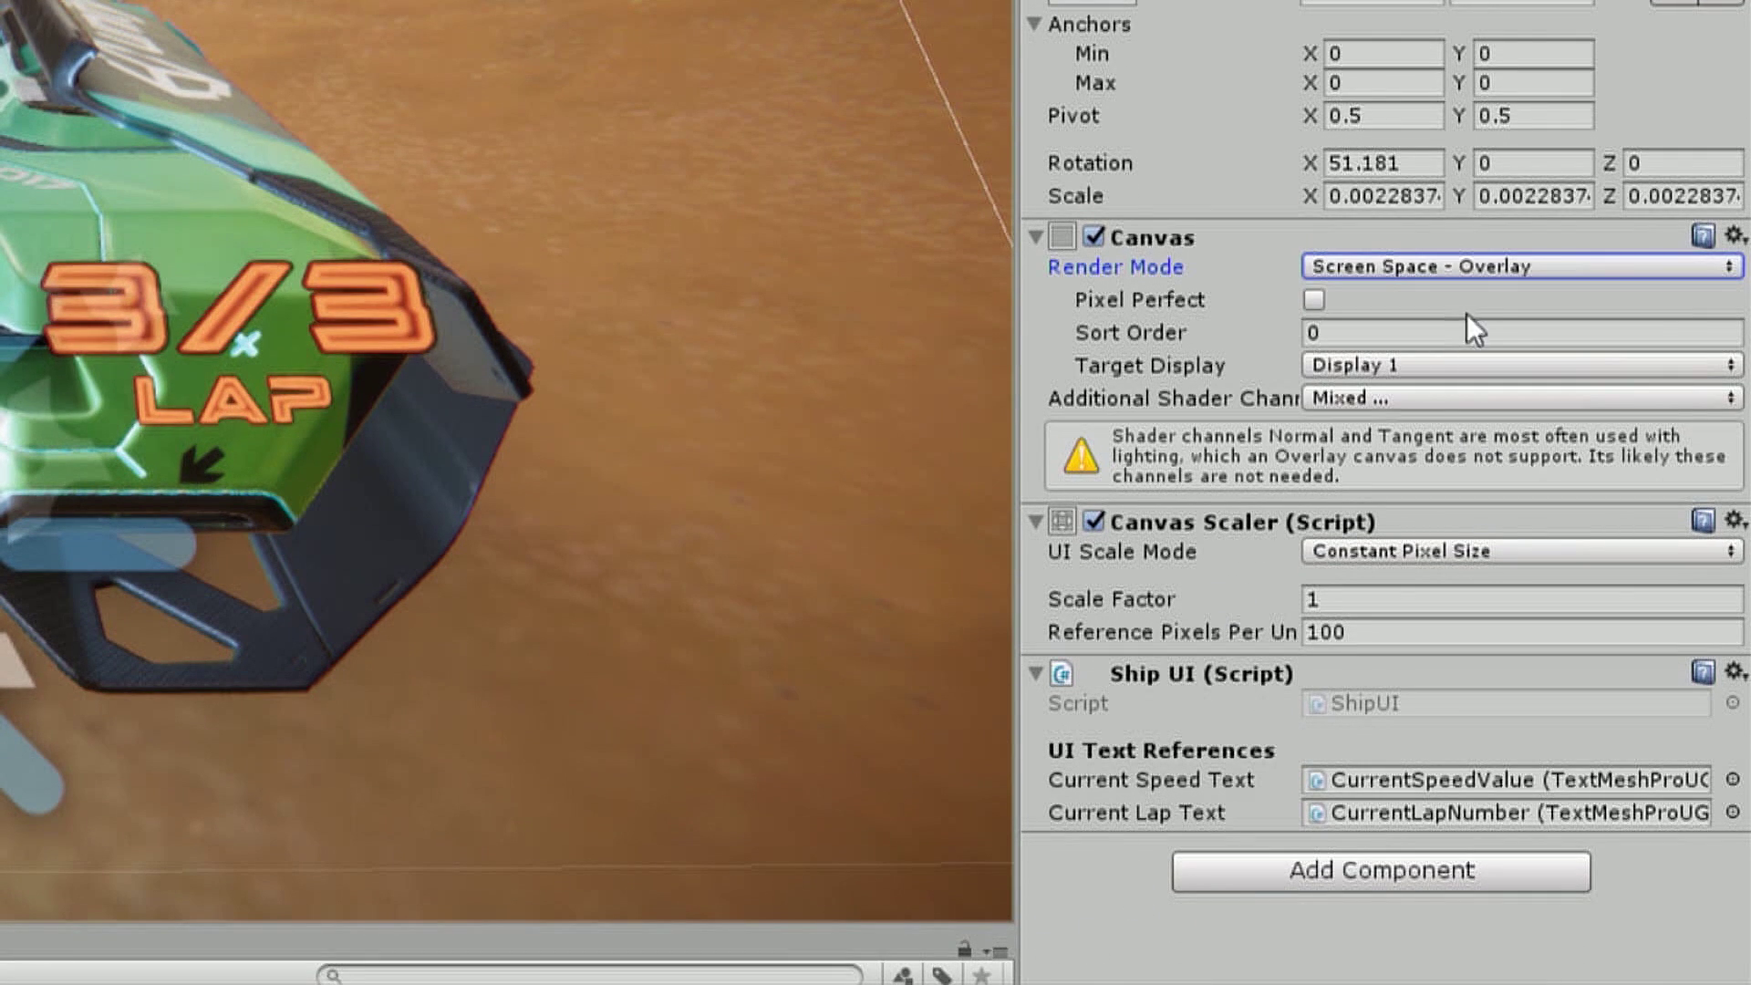
{"action": "left_click", "coordinate": [1368, 264]}
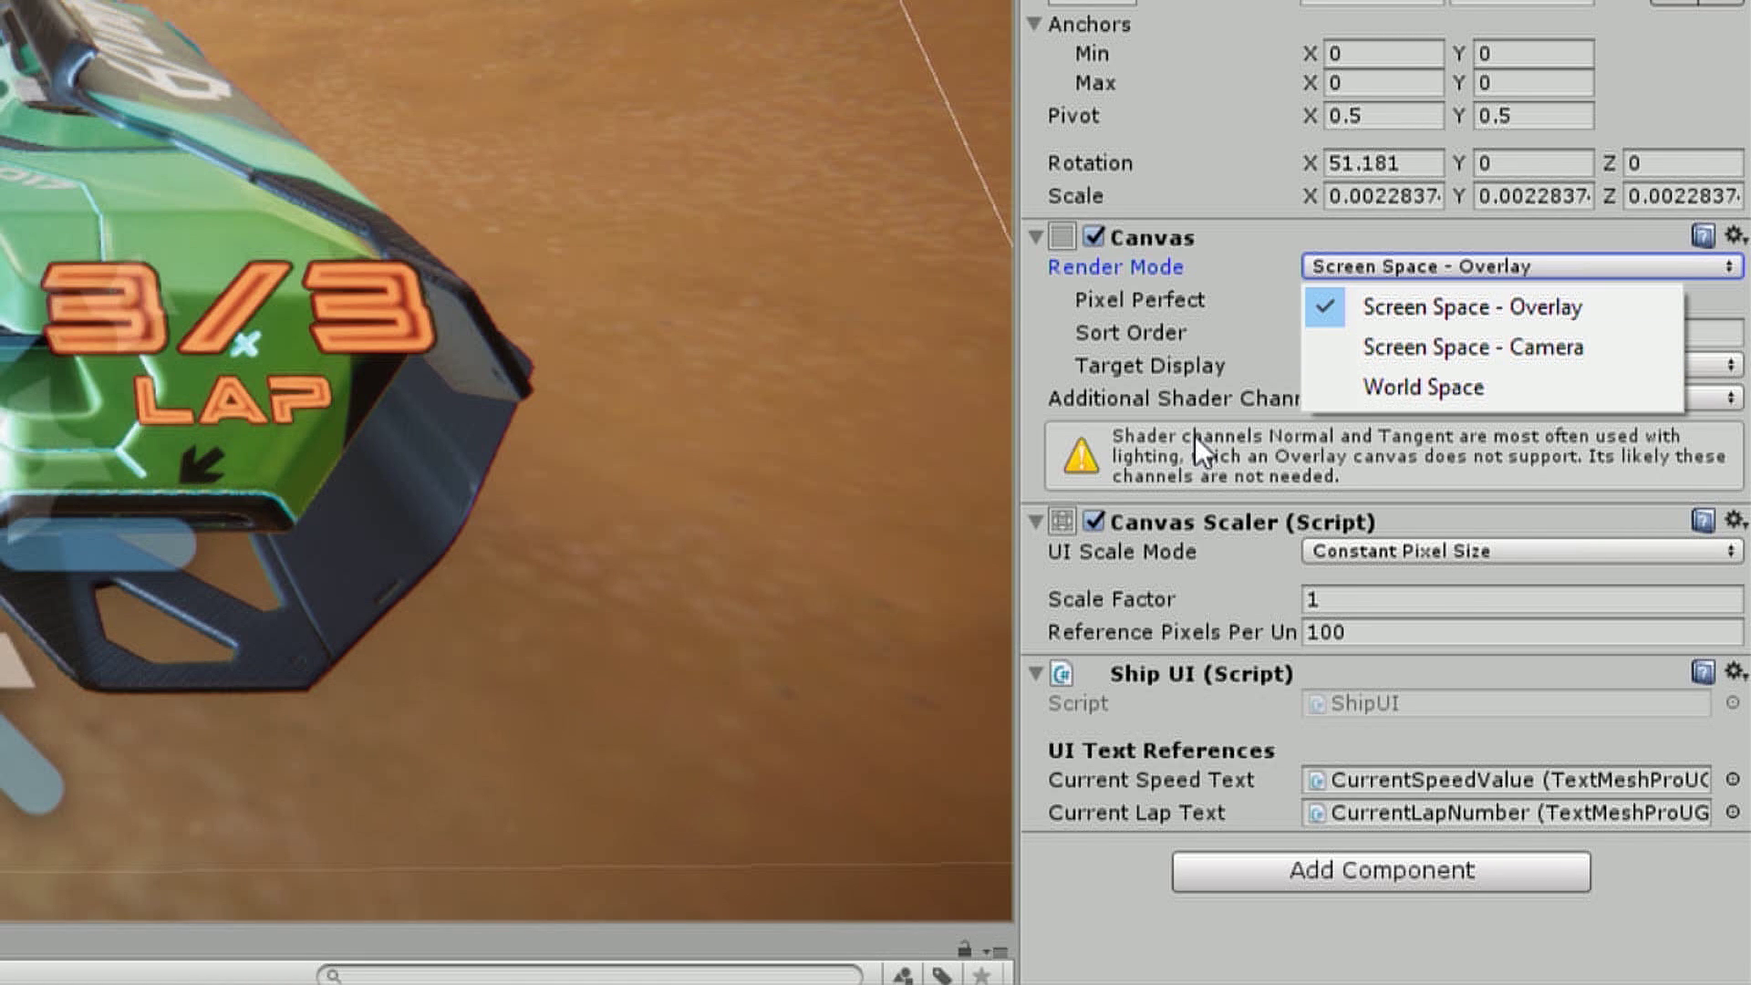
{"action": "key", "text": "Escape"}
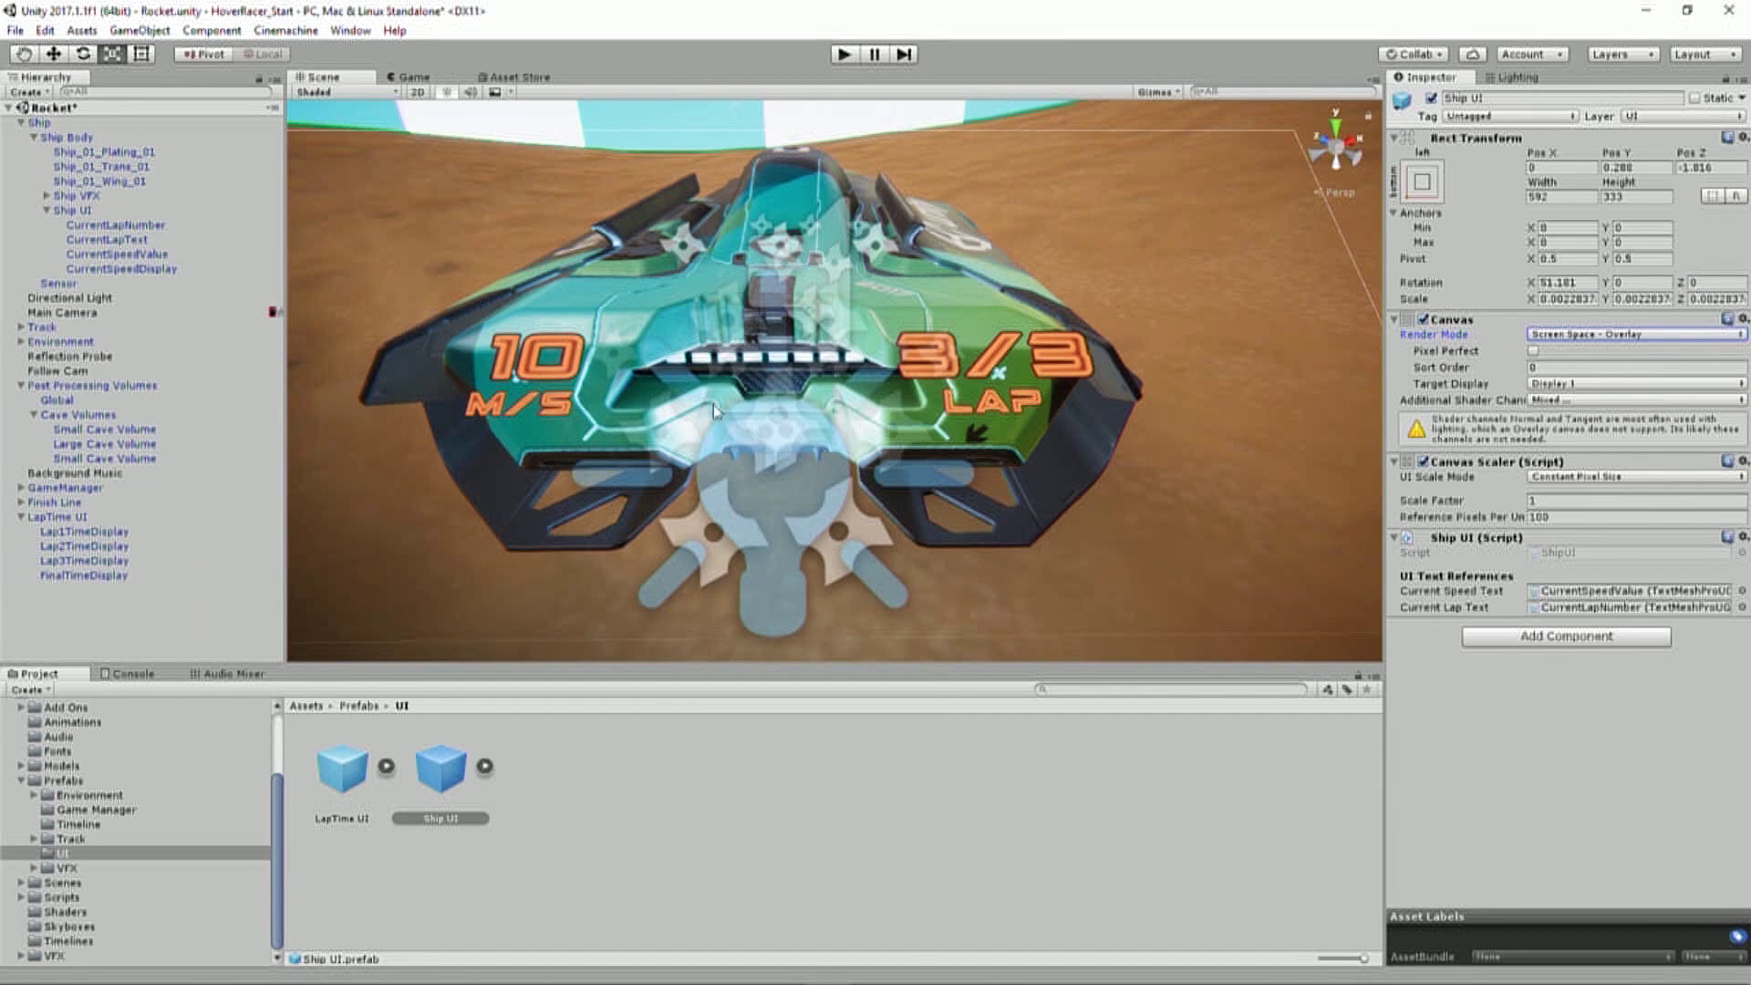
{"action": "left_click", "coordinate": [97, 214]}
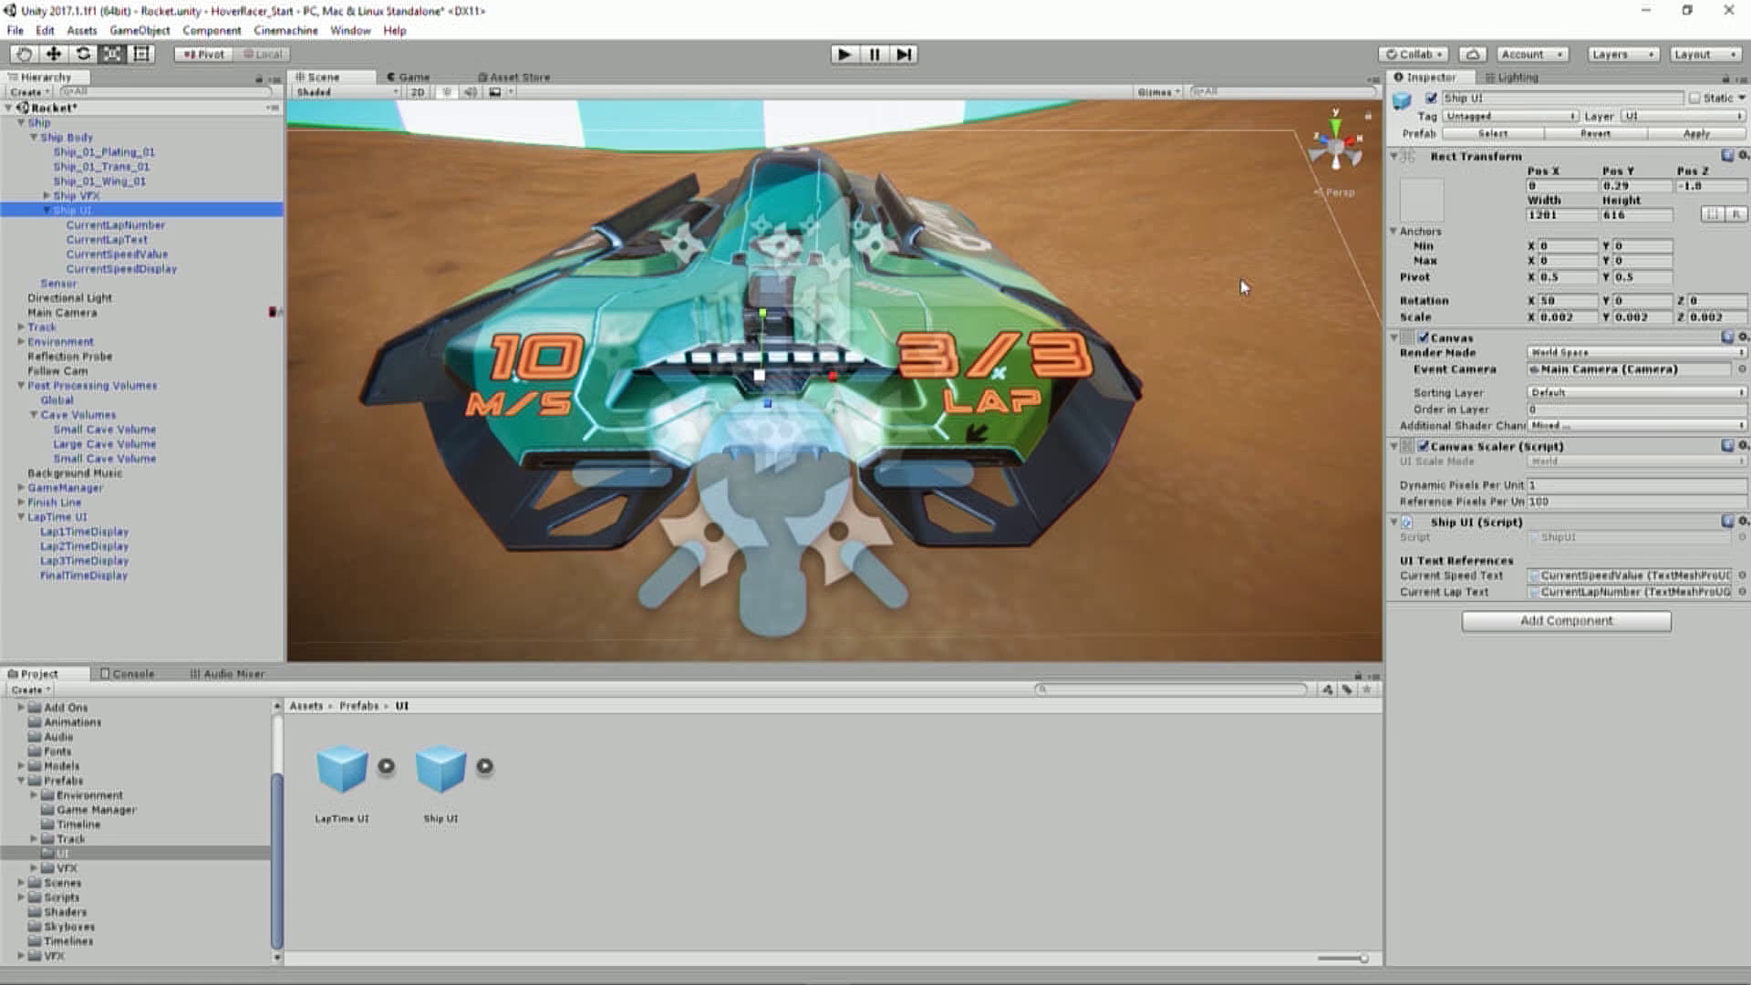
{"action": "left_click_drag", "start_coordinate": [940, 360], "coordinate": [918, 290], "text": "alt"}
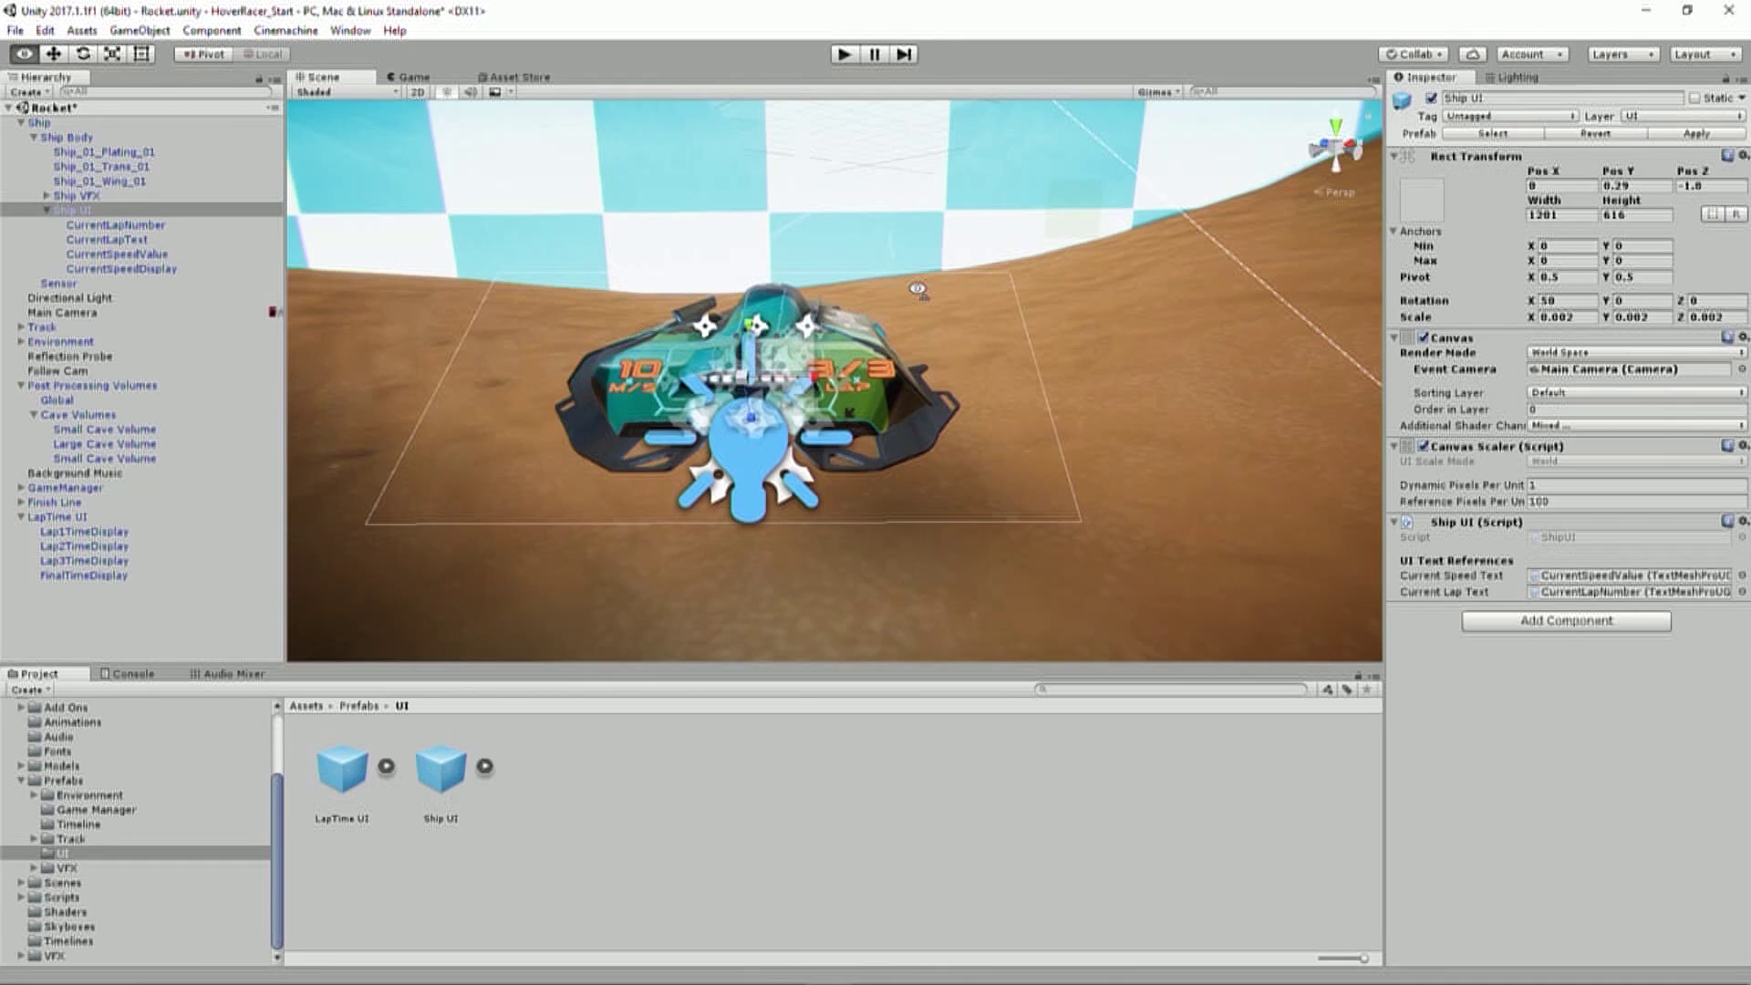
{"action": "left_click", "coordinate": [106, 488]}
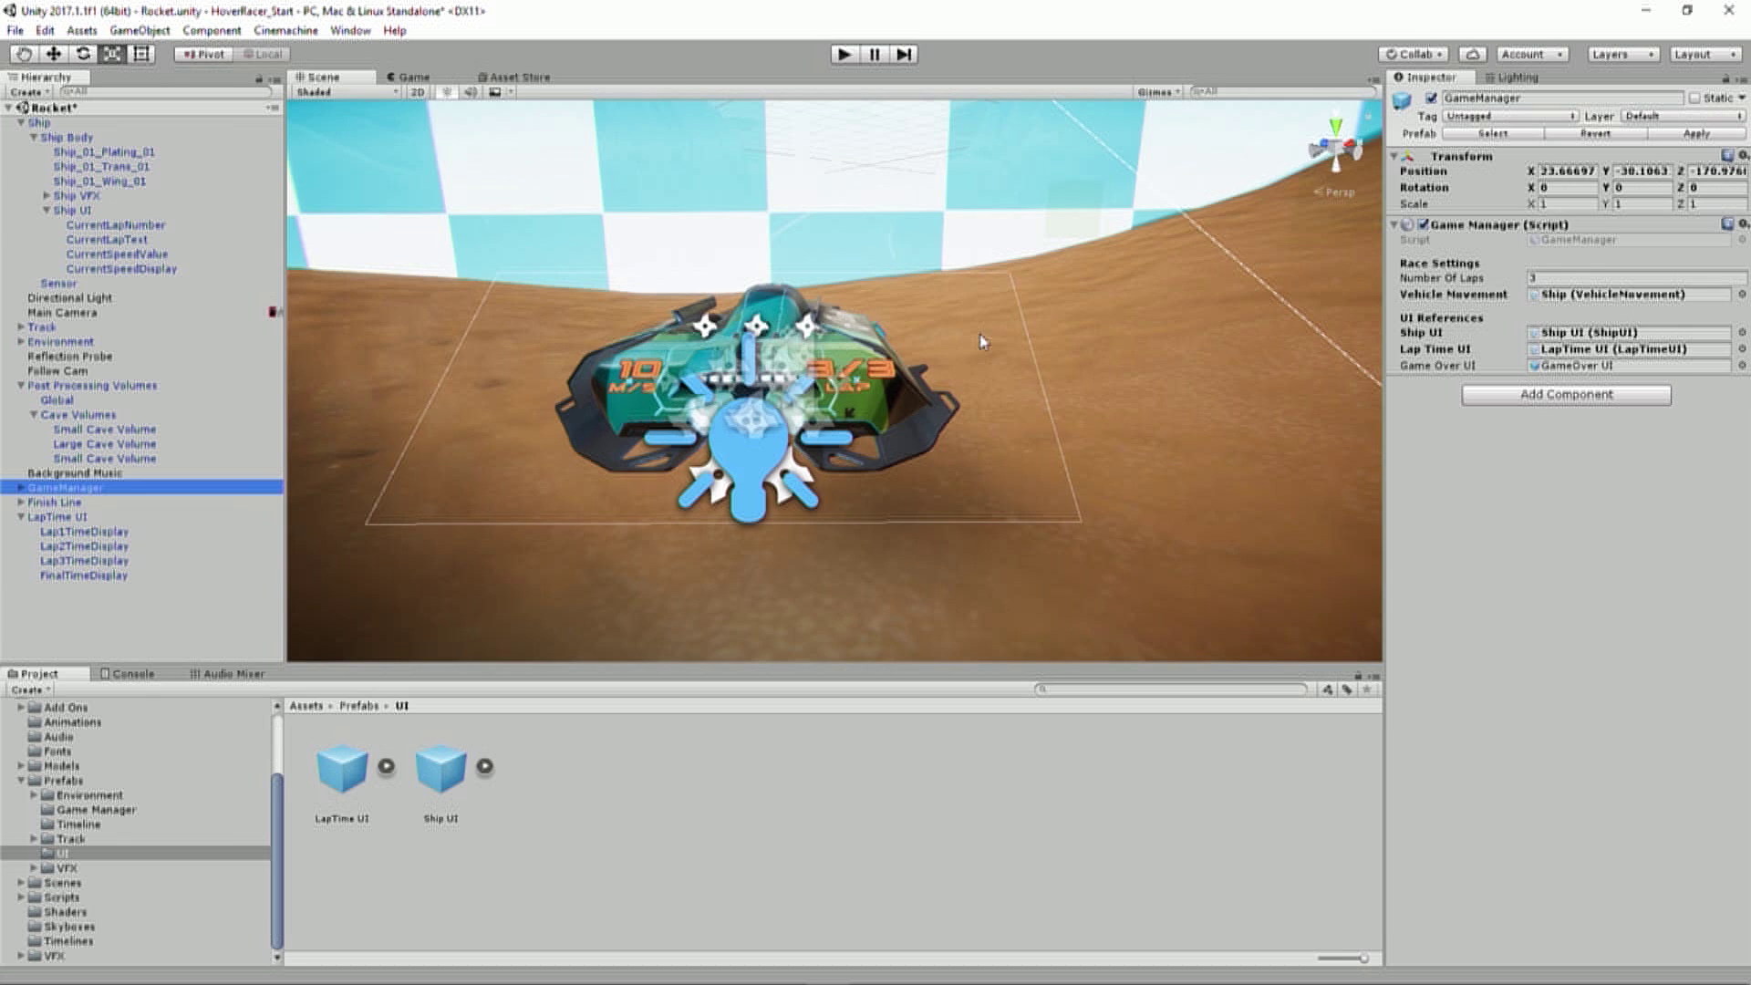
Zoom in on the 3/3 LAP panel and show the TextMeshPro shaders for CurrentLapNumber's material.
{"action": "right_click_drag", "start_coordinate": [795, 266], "coordinate": [720, 347], "text": "alt"}
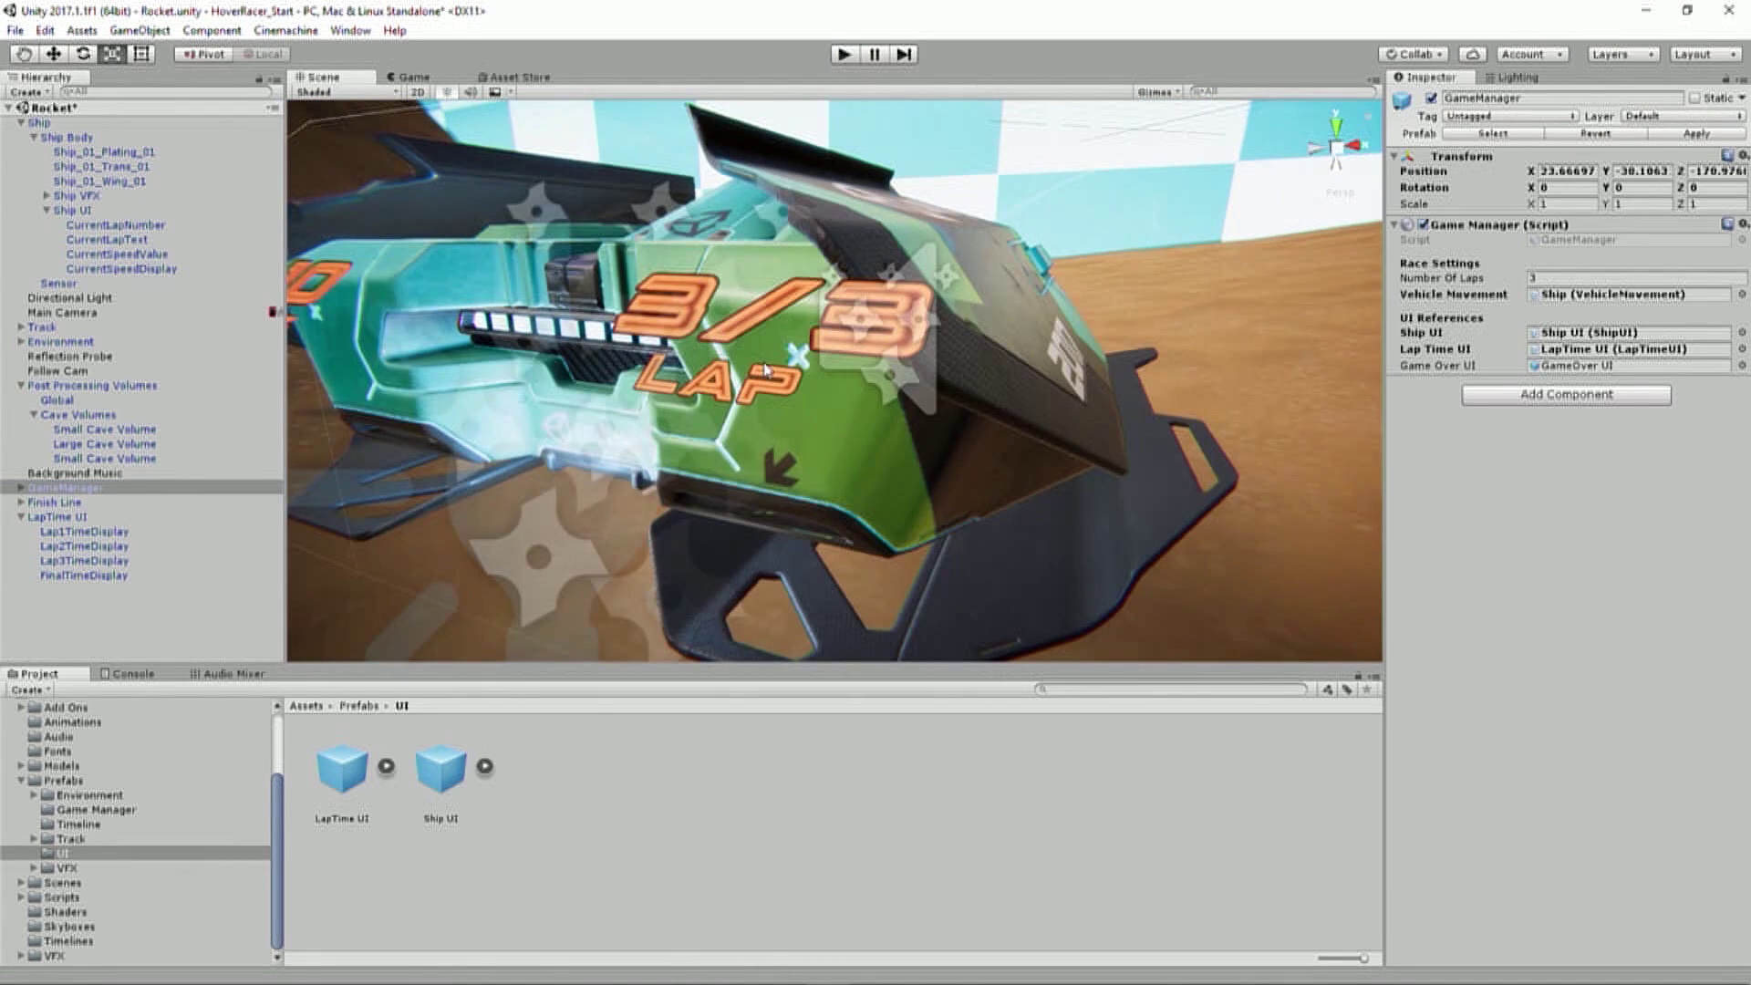
{"action": "left_click", "coordinate": [771, 345]}
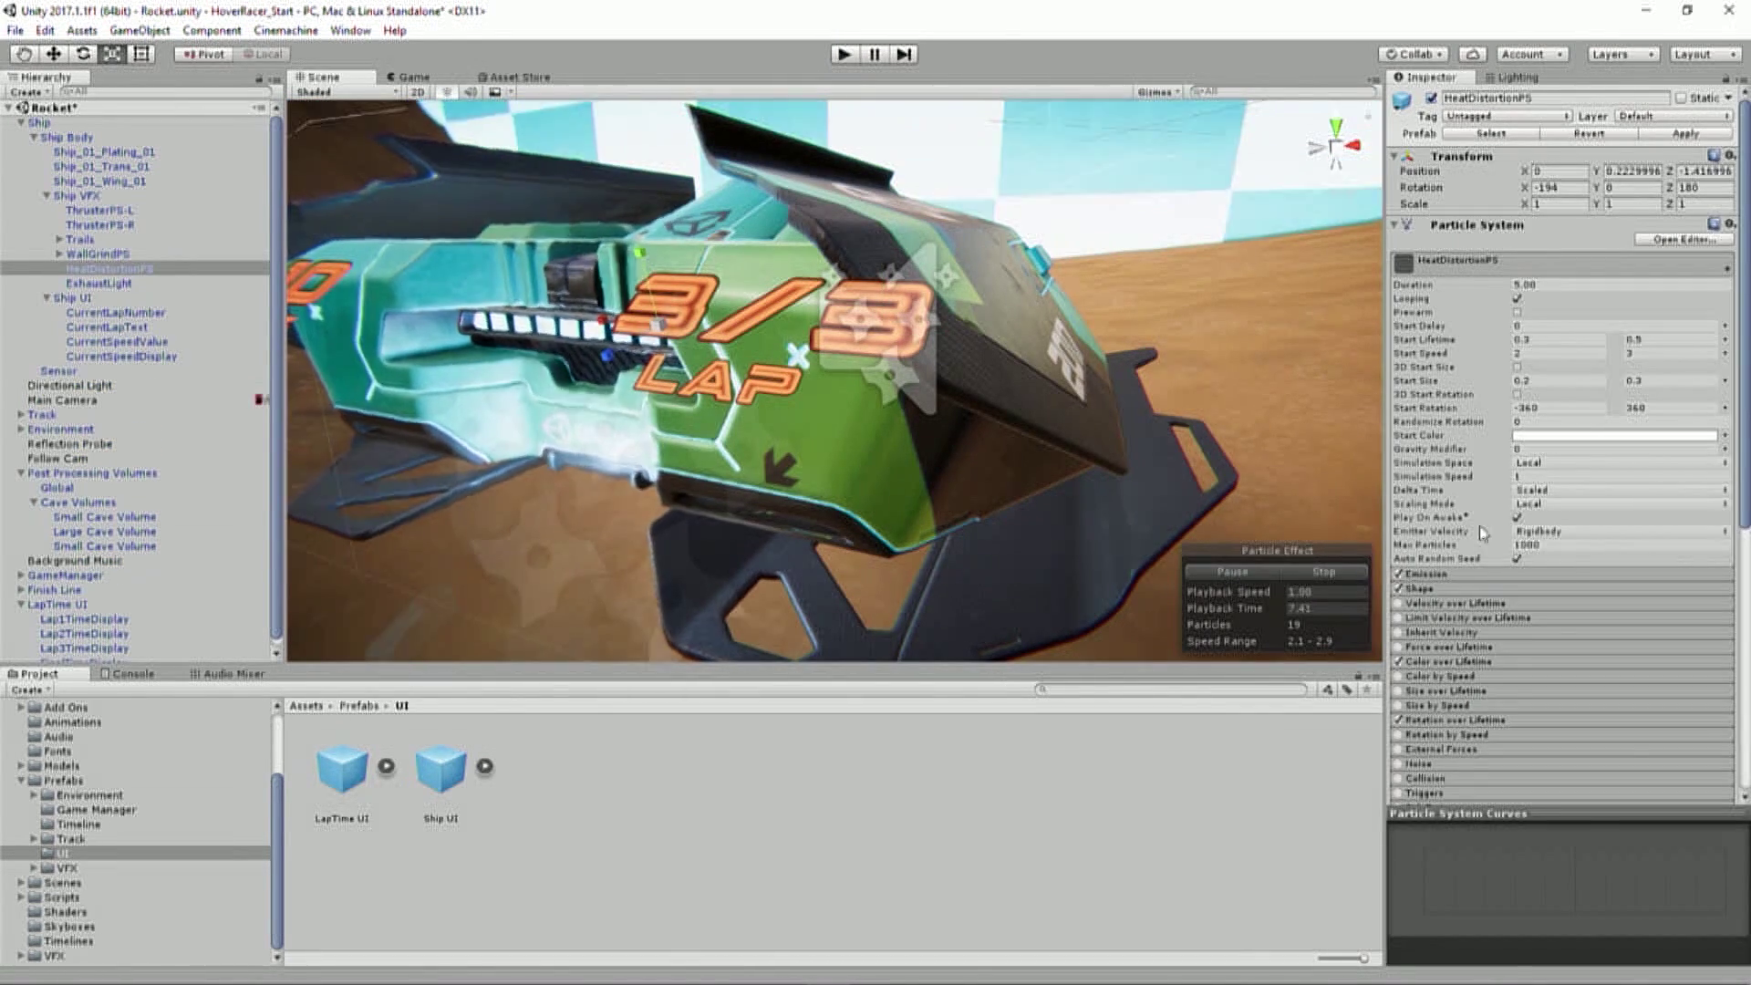
{"action": "left_click", "coordinate": [115, 312]}
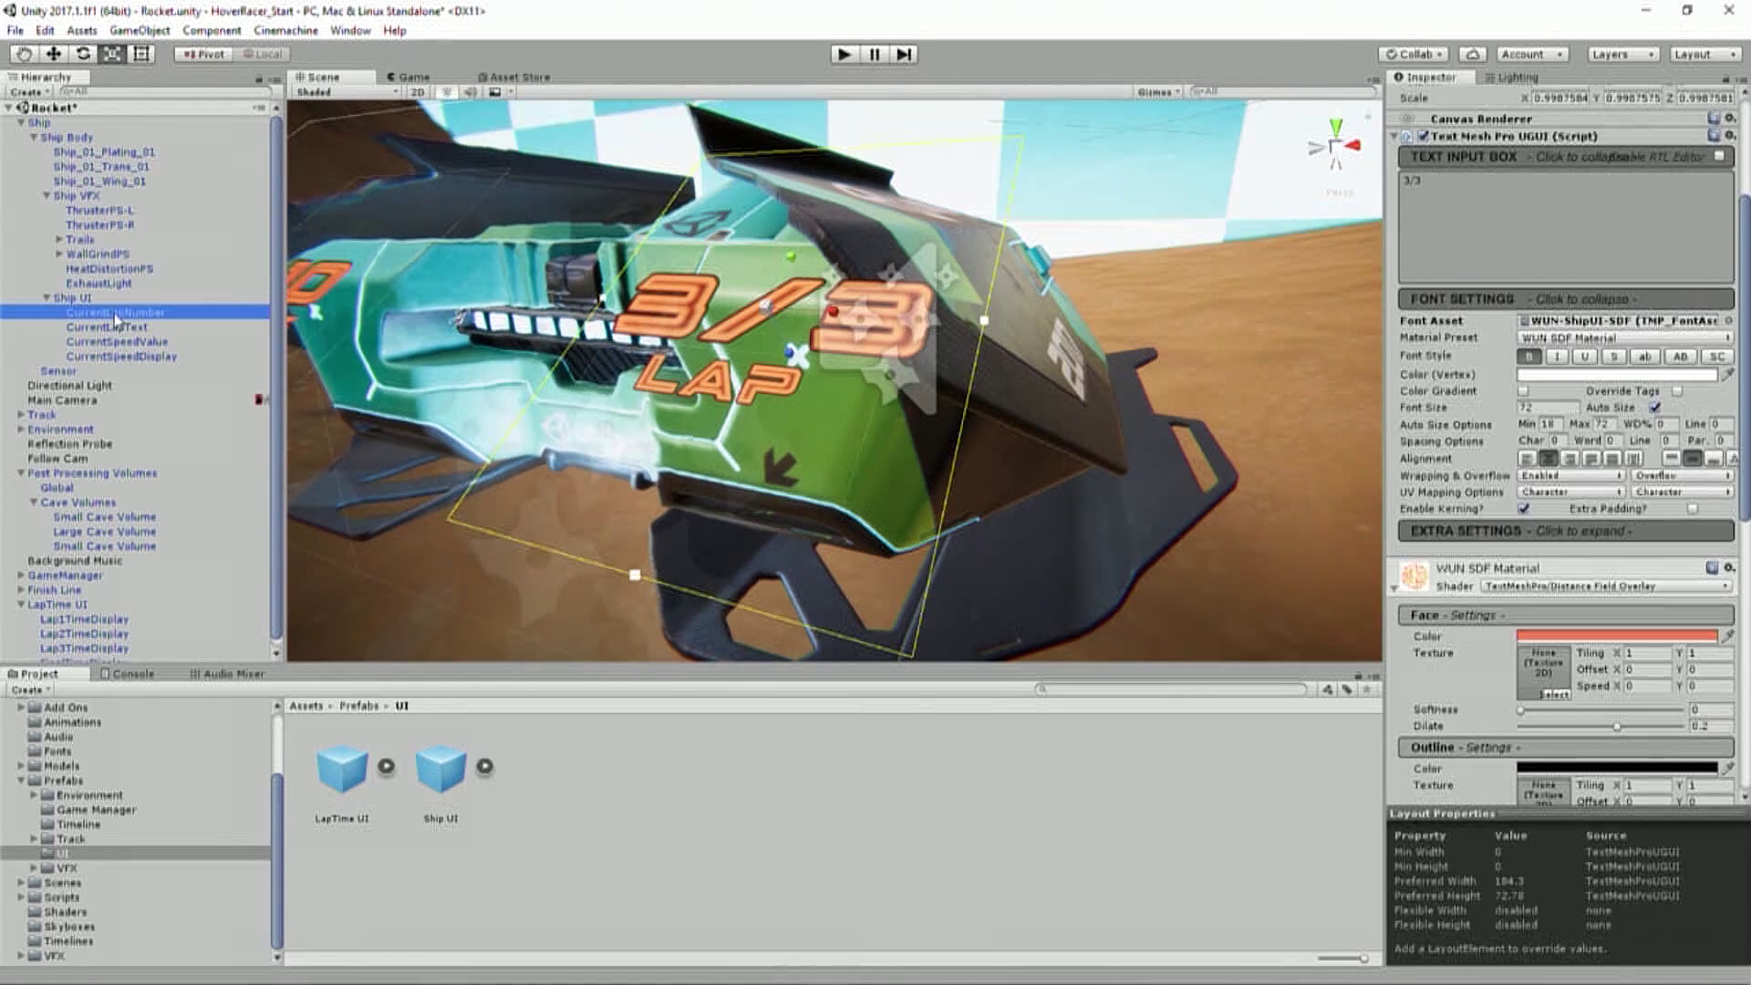
{"action": "scroll", "coordinate": [1671, 614], "scroll_direction": "down", "scroll_amount": 4}
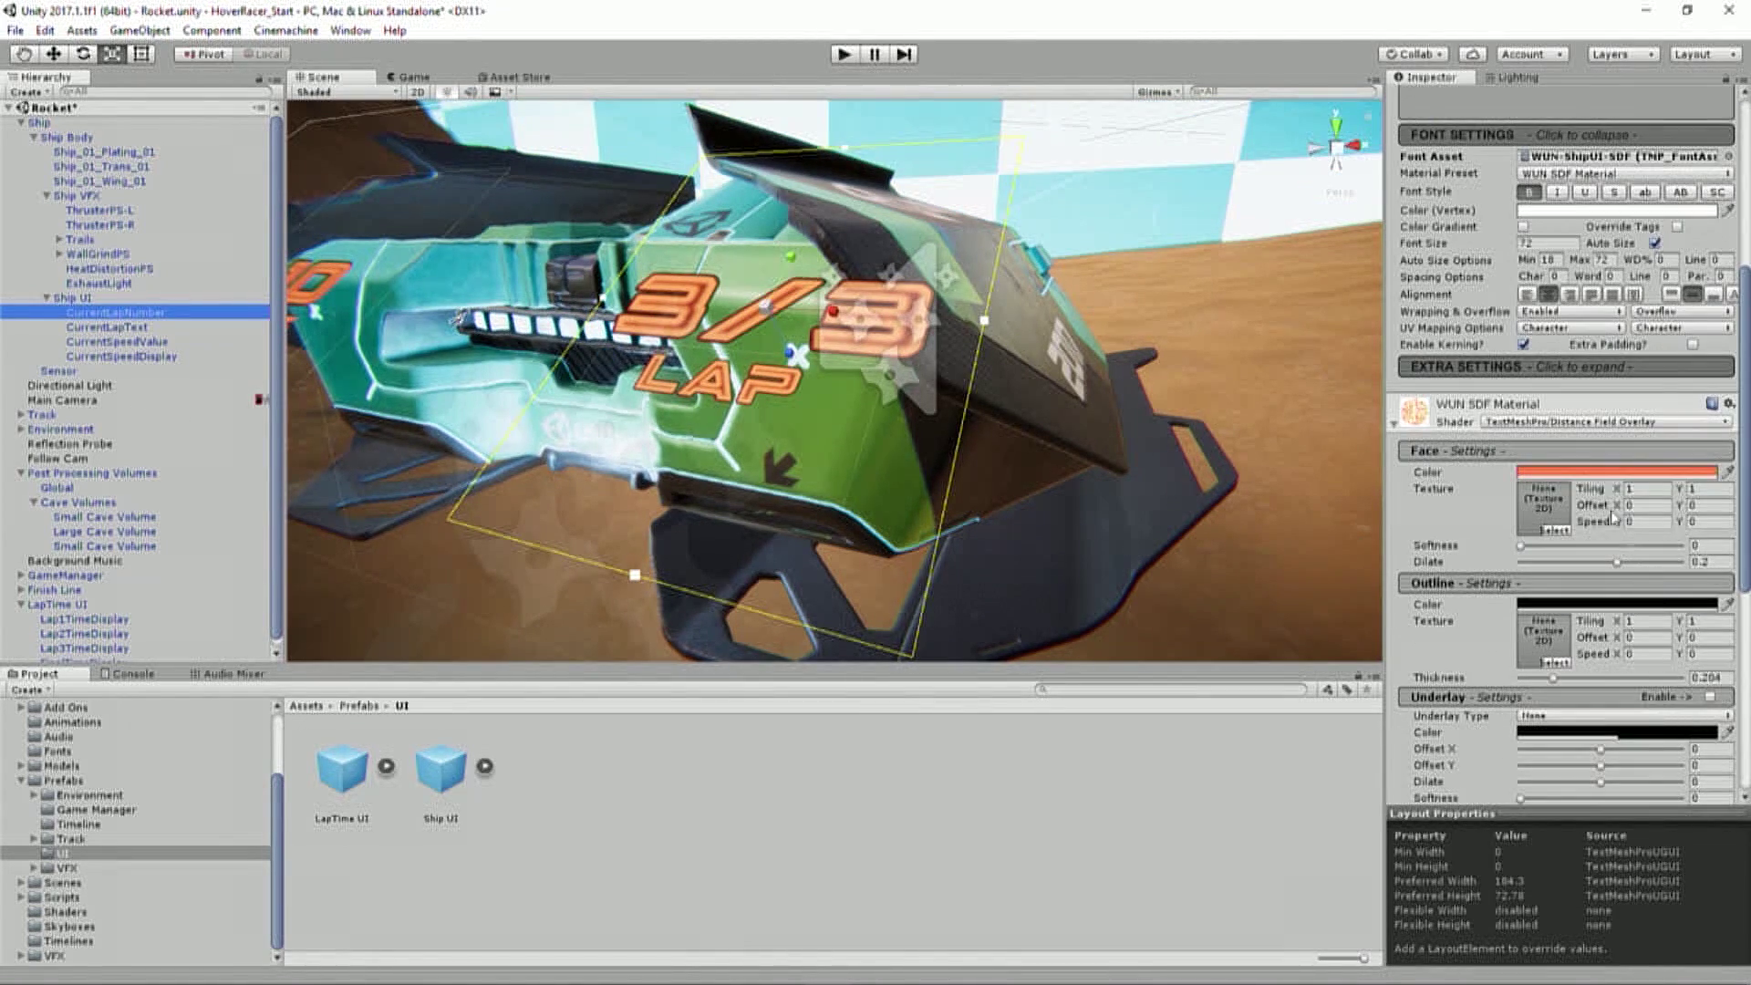
{"action": "left_click", "coordinate": [1616, 423]}
{"action": "mouse_move", "coordinate": [1496, 663]}
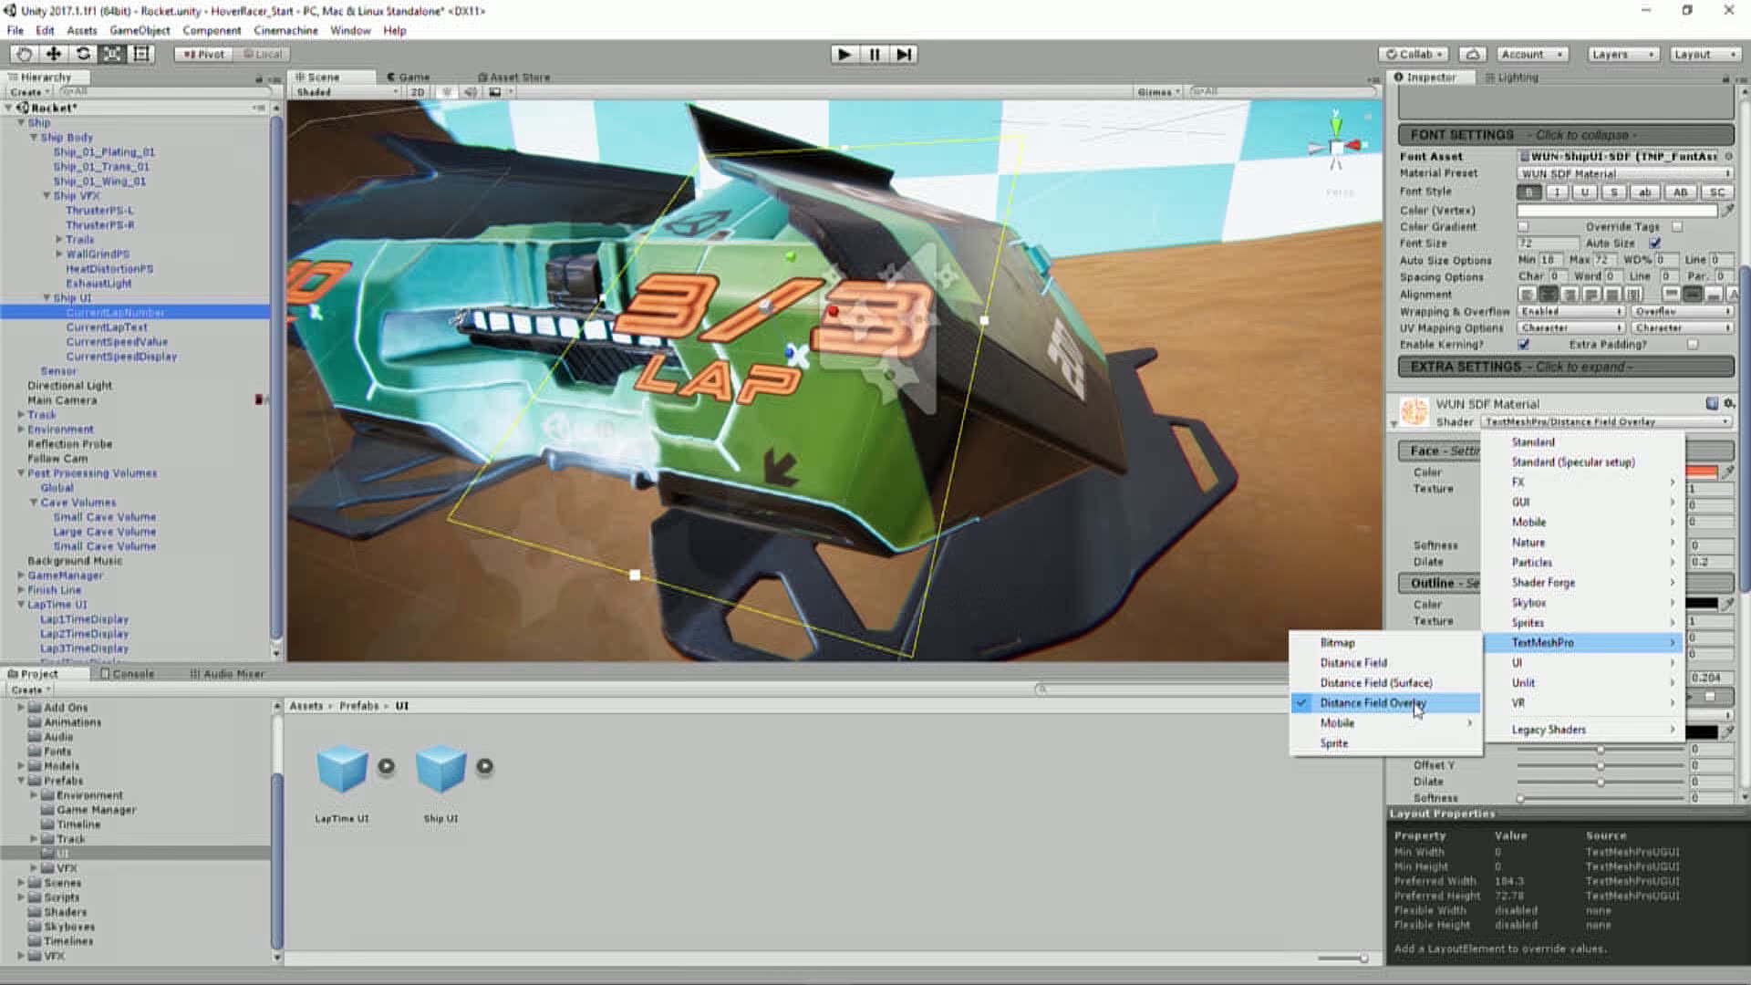
Set the lap text material's shader to TextMeshPro Distance Field and view the ship from behind.
{"action": "left_click", "coordinate": [1384, 662]}
{"action": "left_click_drag", "start_coordinate": [1139, 474], "coordinate": [1104, 390], "text": "alt"}
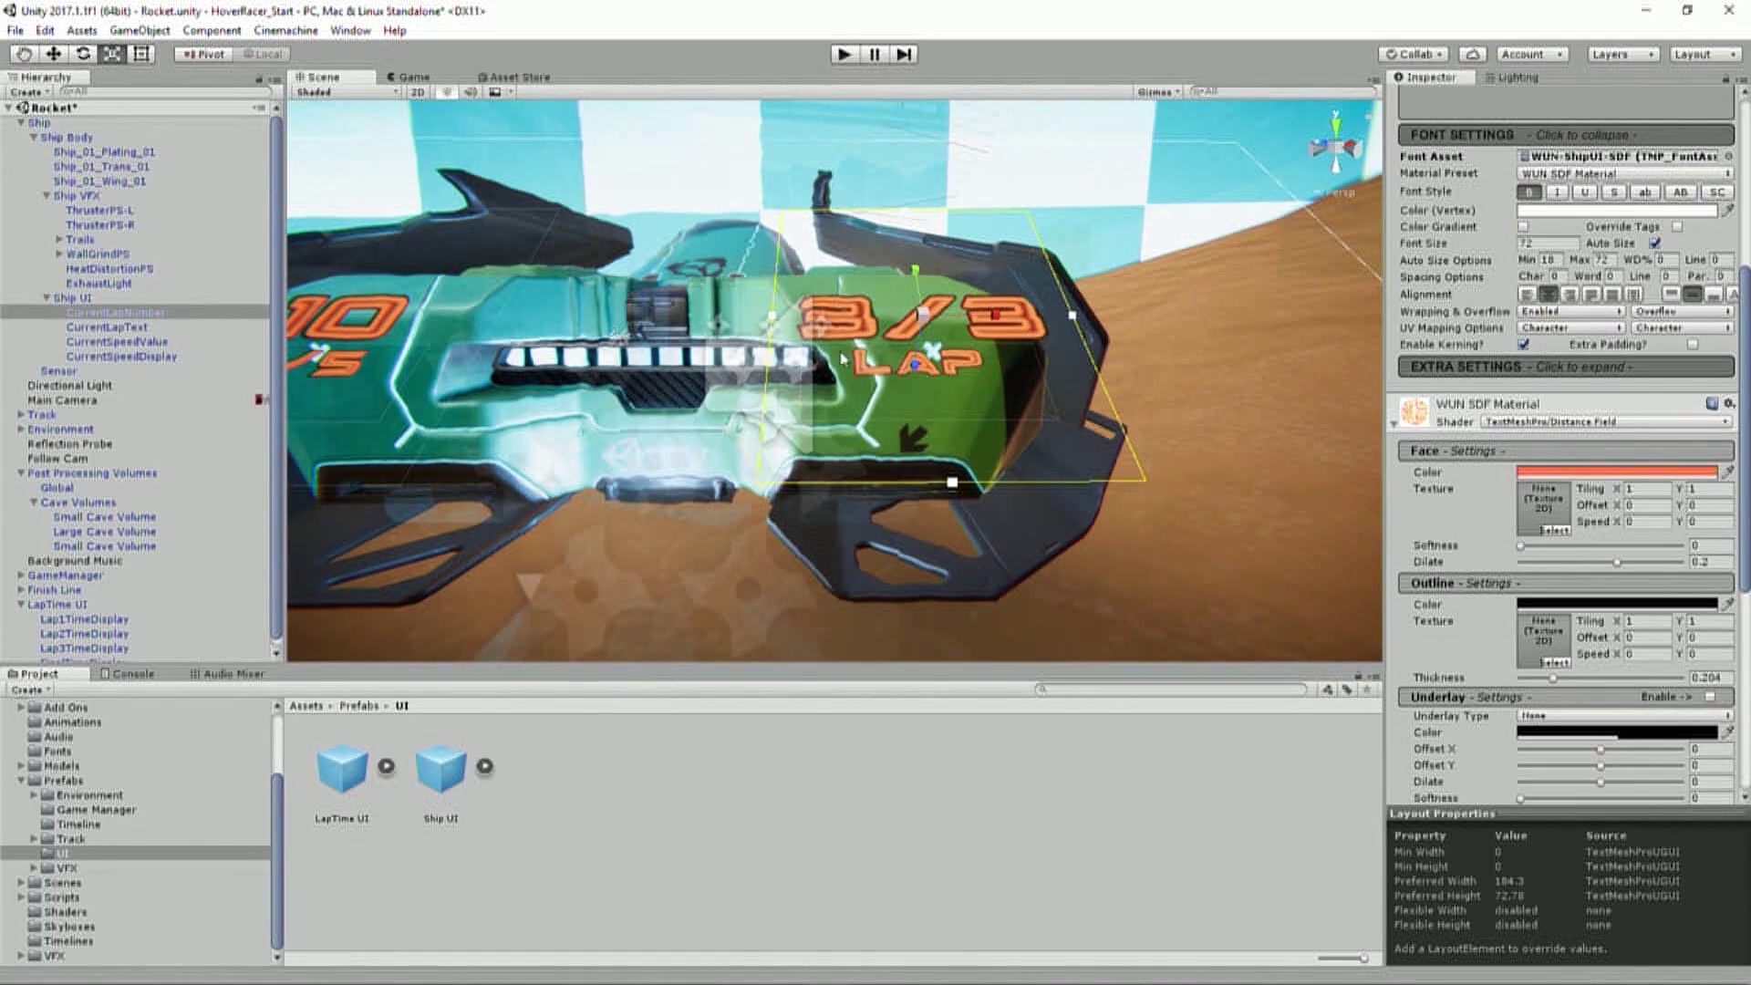
{"action": "left_click_drag", "start_coordinate": [795, 349], "coordinate": [939, 311], "text": "alt"}
{"action": "left_click", "coordinate": [77, 195]}
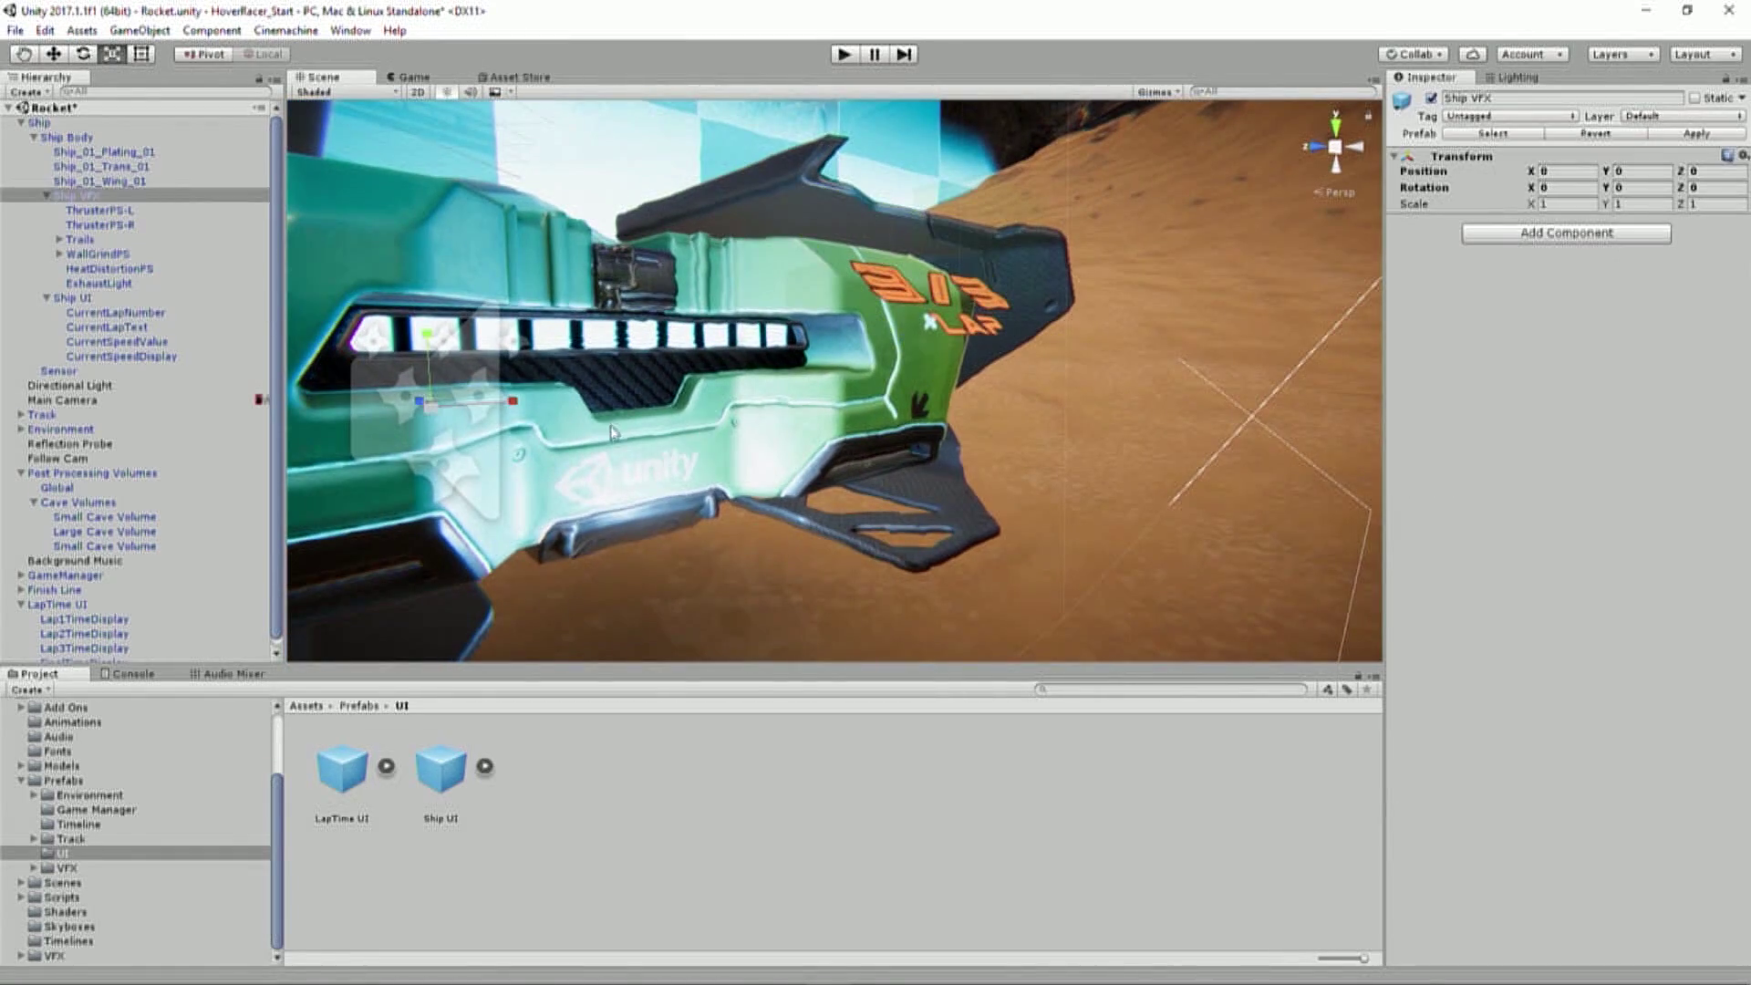
{"action": "left_click", "coordinate": [101, 224]}
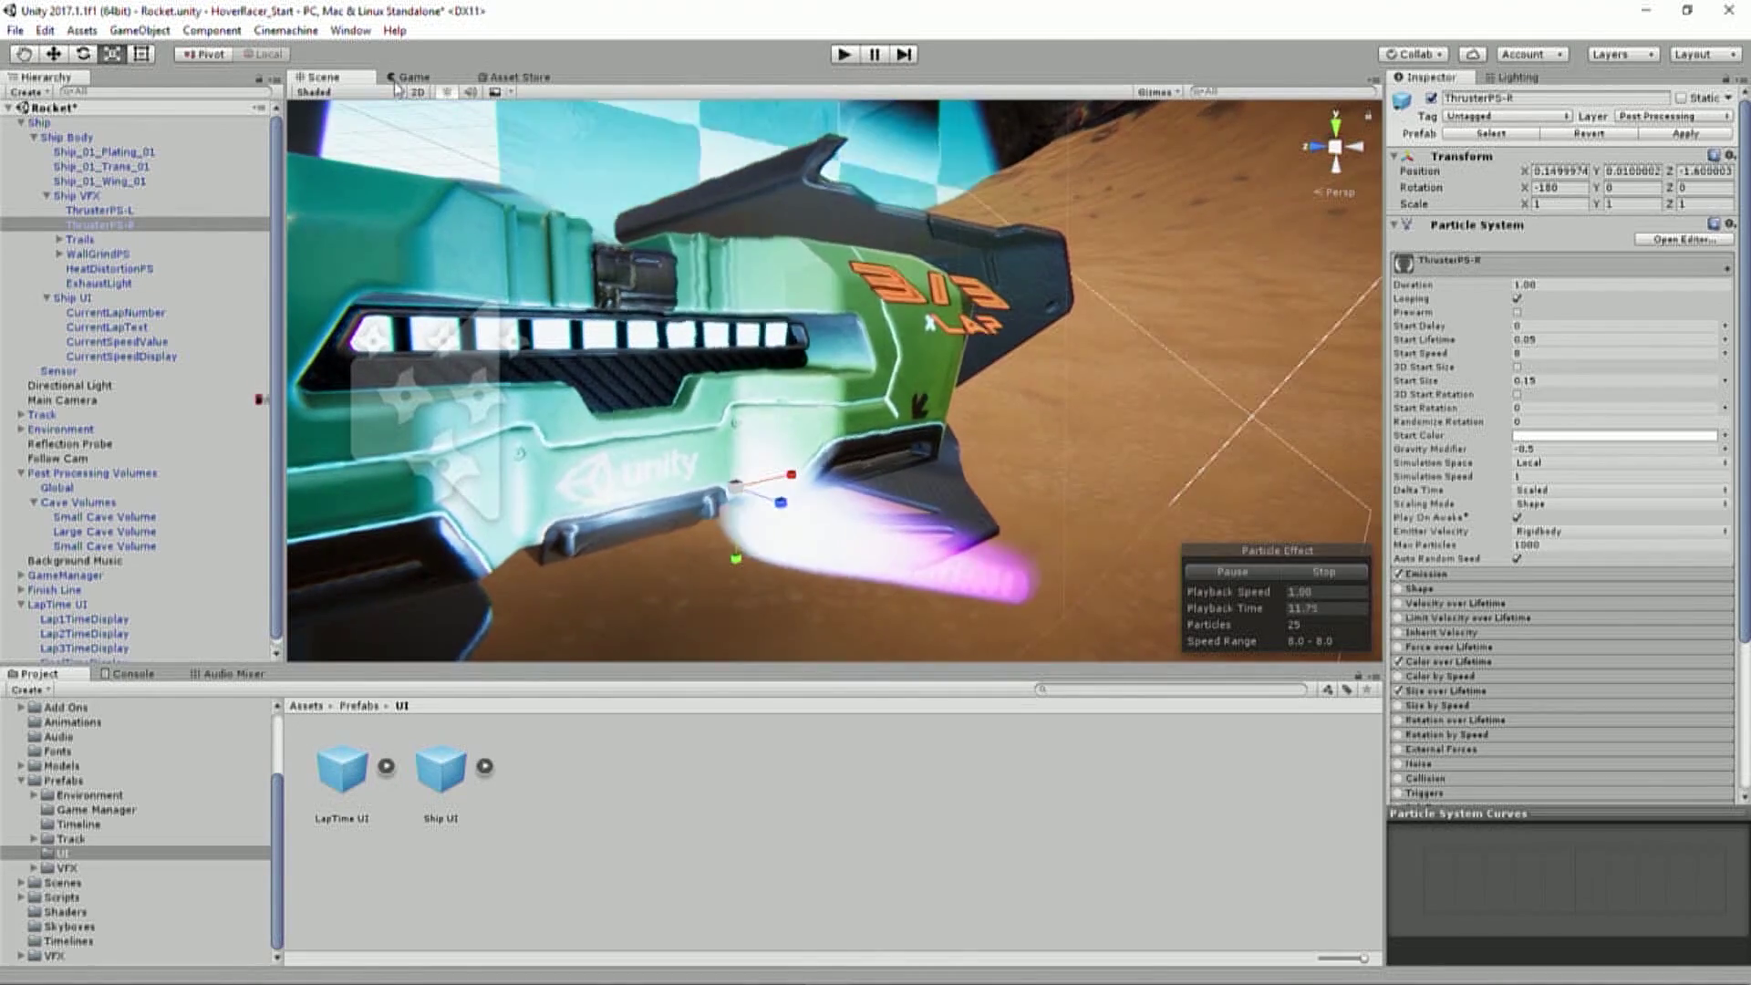
Recheck CurrentLapNumber, then bring up the TextMeshPro shader choices for CurrentSpeedValue's material.
{"action": "left_click", "coordinate": [102, 312]}
{"action": "scroll", "coordinate": [1570, 566], "scroll_direction": "down", "scroll_amount": 5}
{"action": "scroll", "coordinate": [1570, 565], "scroll_direction": "down", "scroll_amount": 6}
{"action": "scroll", "coordinate": [1580, 529], "scroll_direction": "up", "scroll_amount": 4}
{"action": "key", "text": "super"}
{"action": "key", "text": "super"}
{"action": "scroll", "coordinate": [1673, 332], "scroll_direction": "up", "scroll_amount": 2}
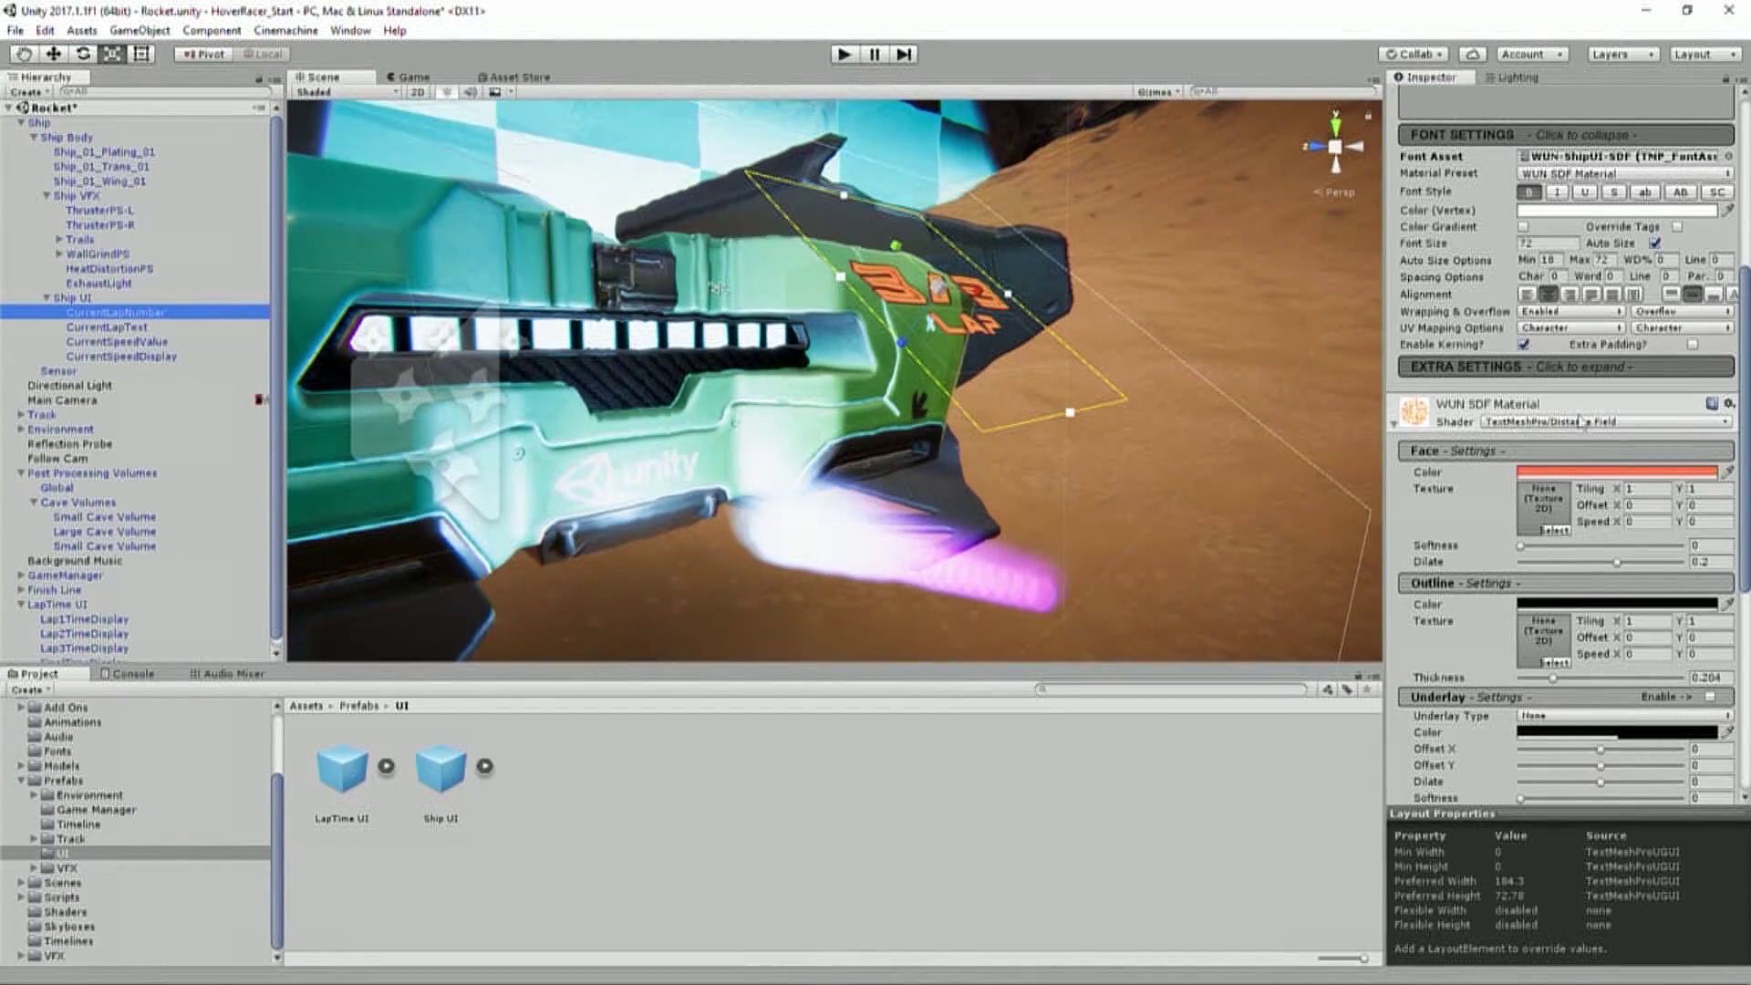
{"action": "left_click", "coordinate": [146, 341]}
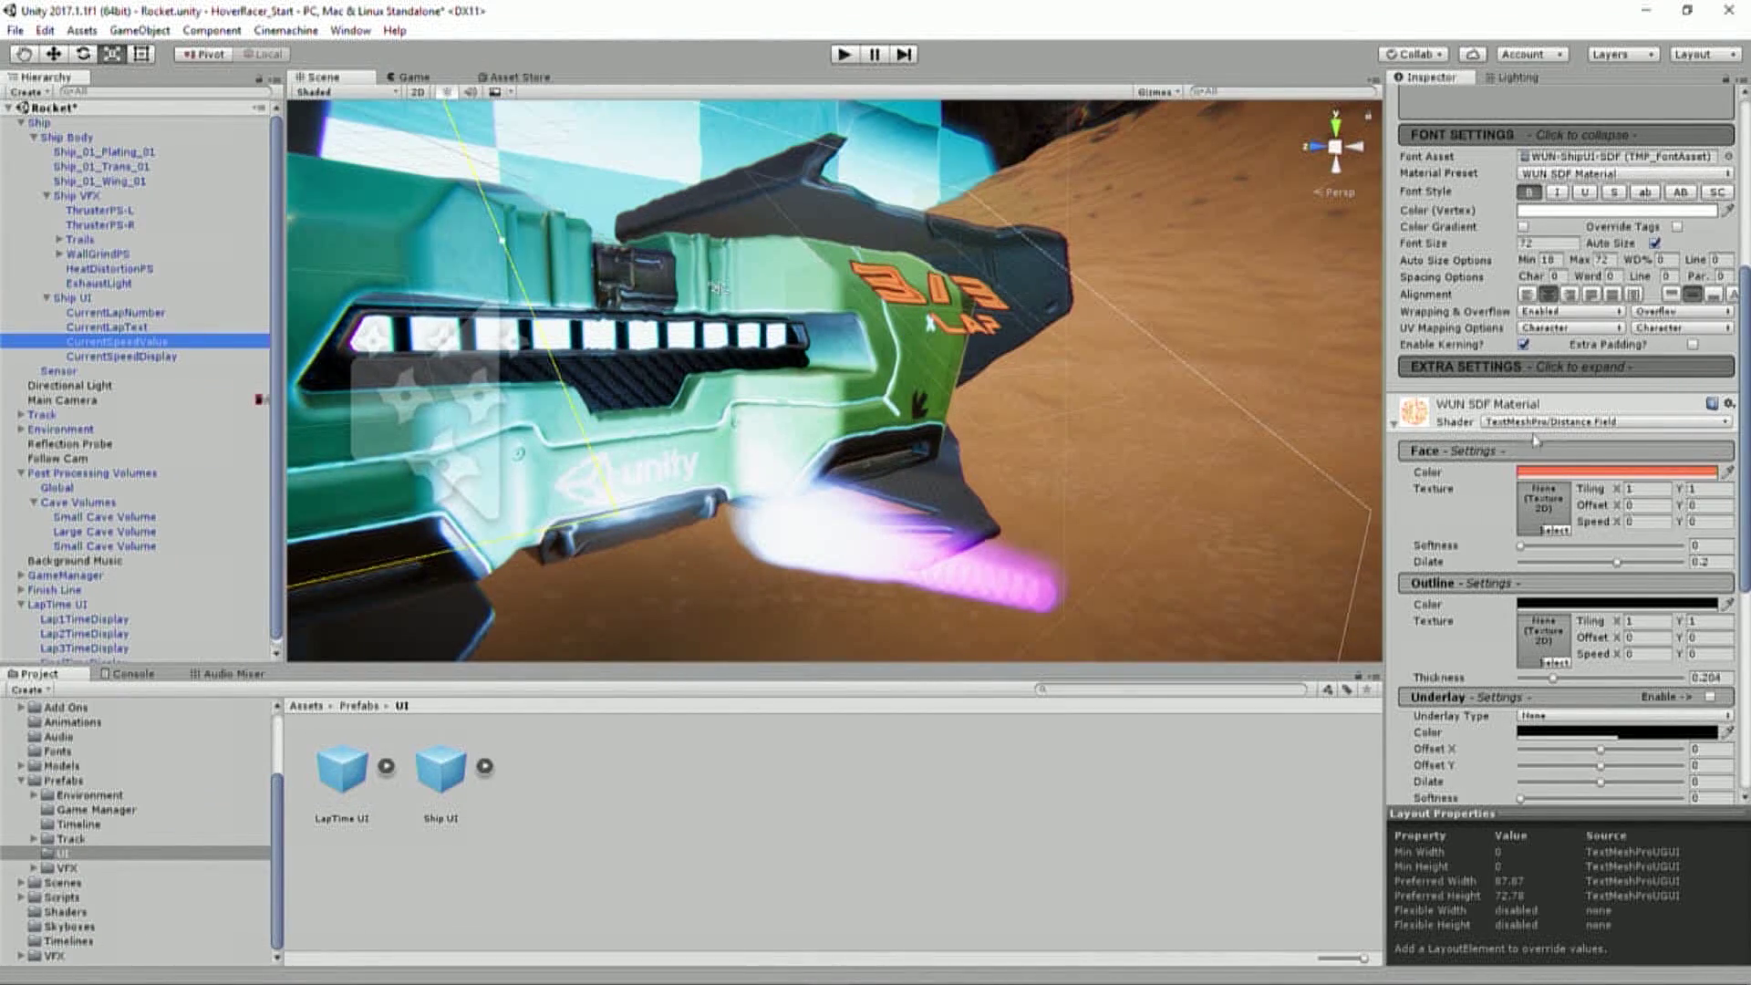
{"action": "left_click", "coordinate": [1568, 422]}
{"action": "mouse_move", "coordinate": [1602, 649]}
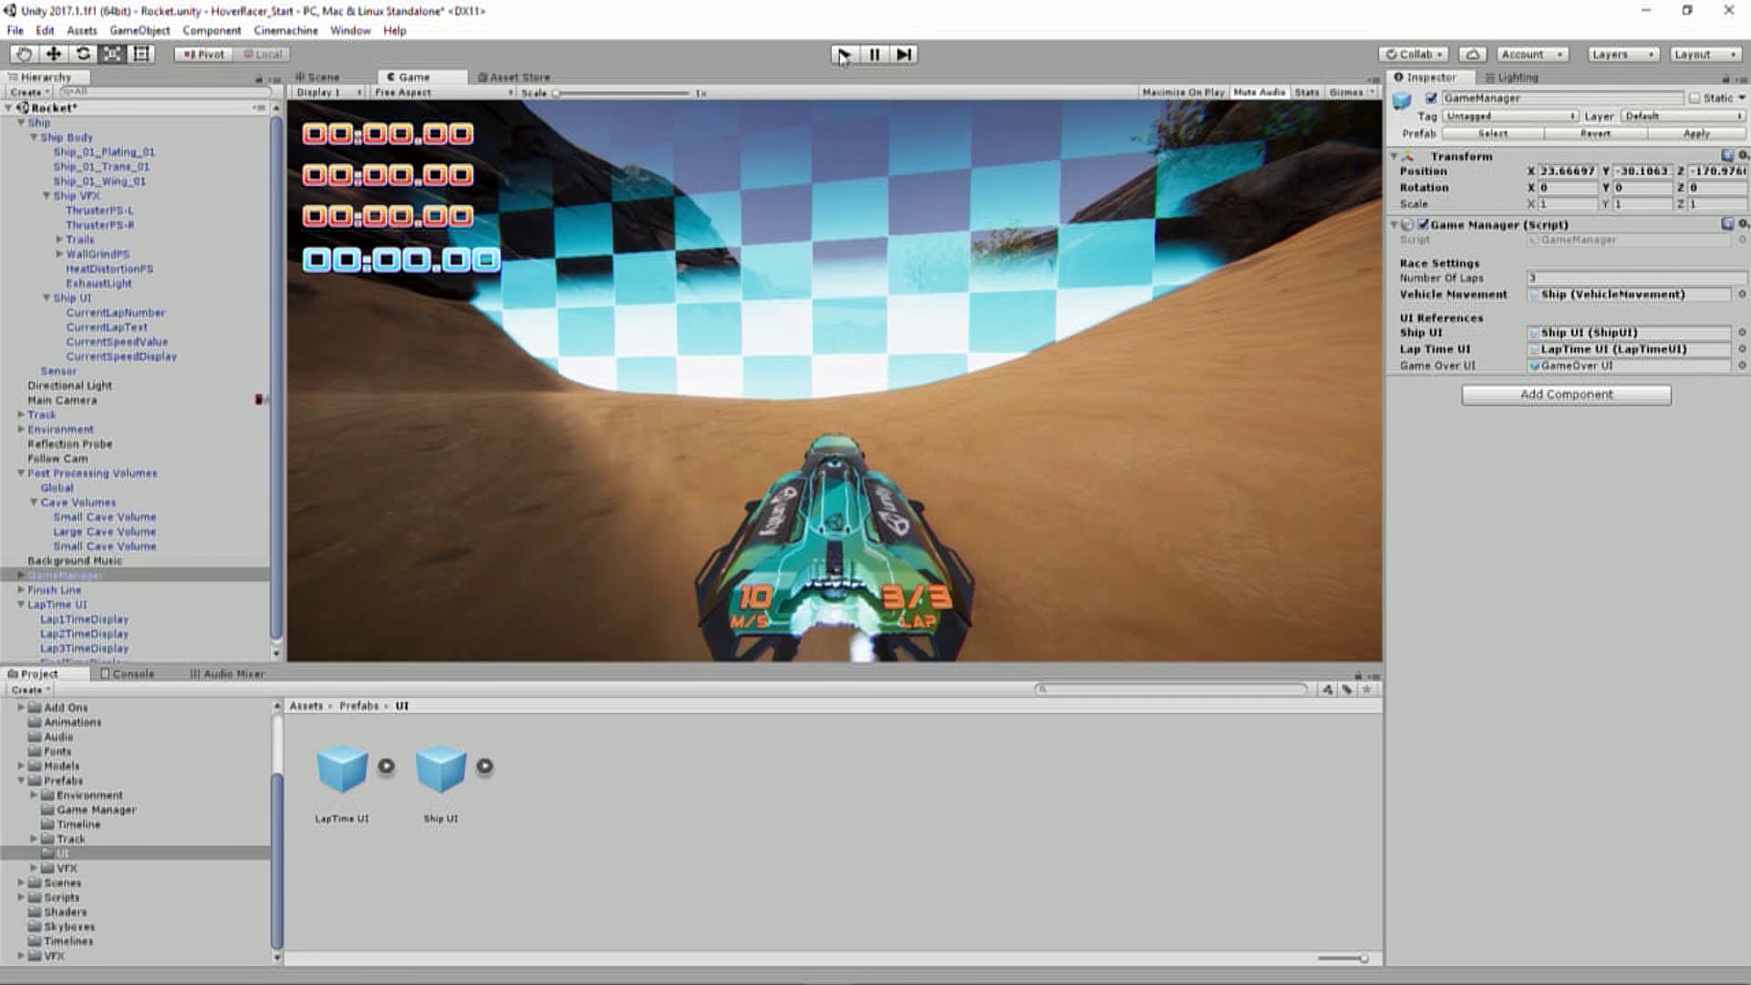
{"action": "left_click", "coordinate": [842, 55]}
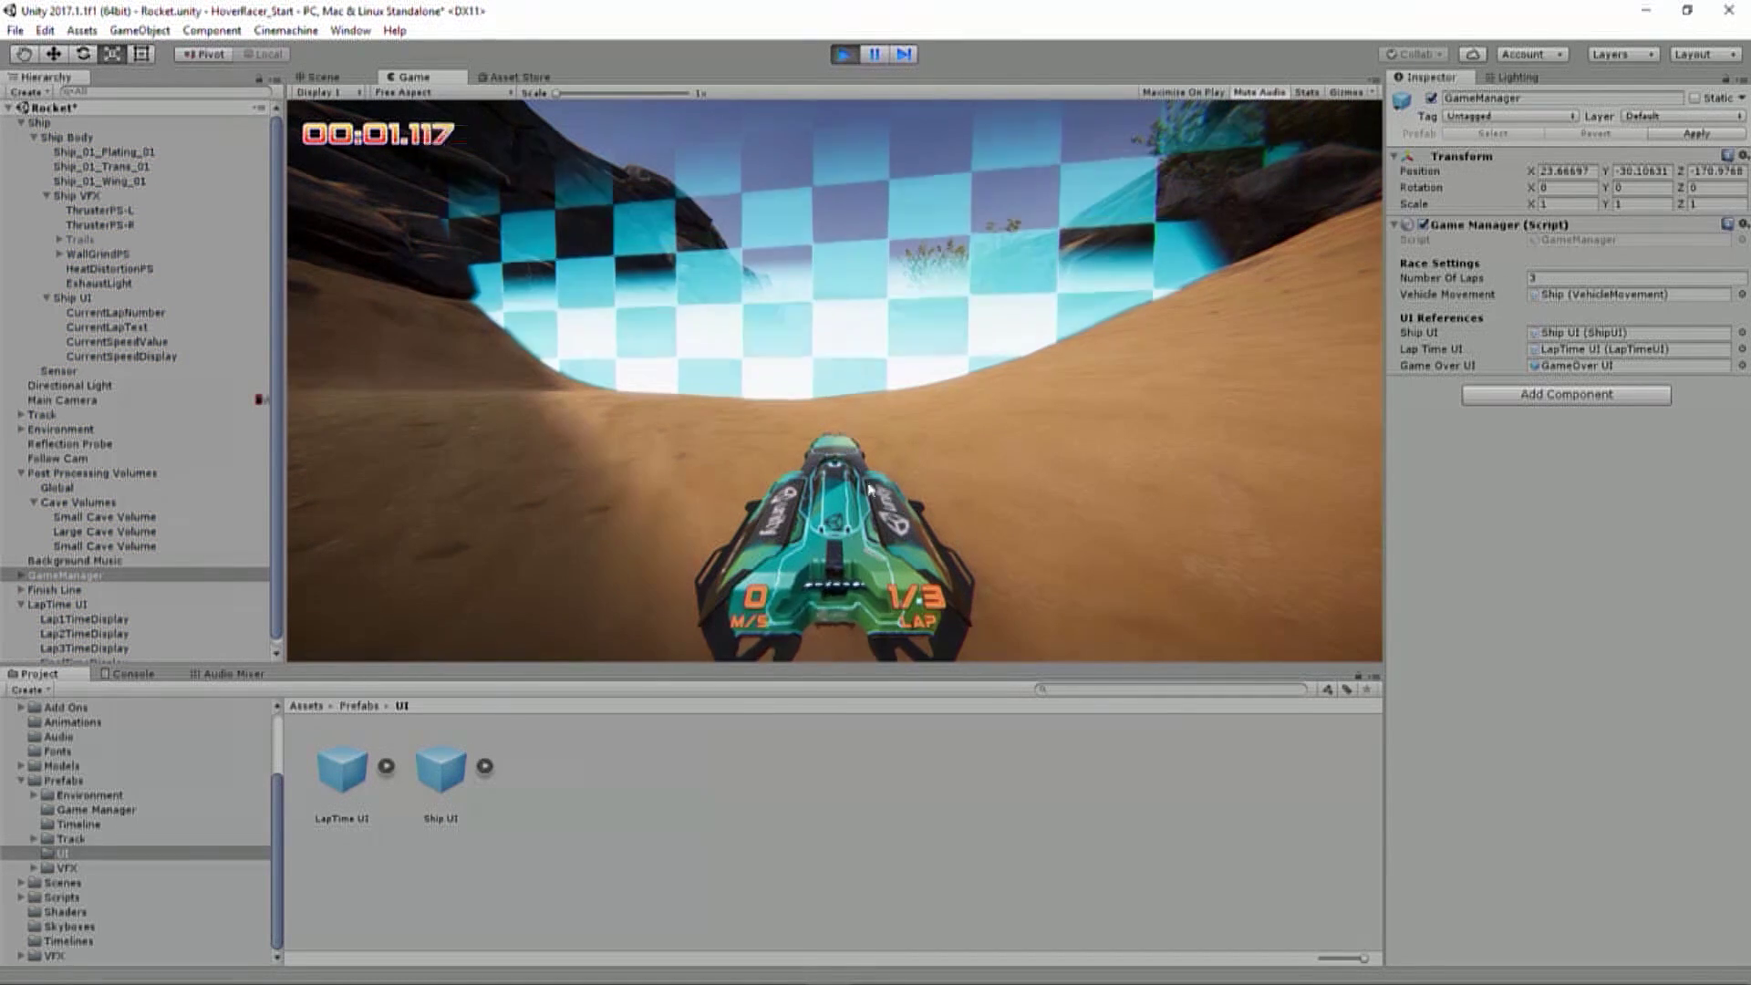
{"action": "key", "text": "w"}
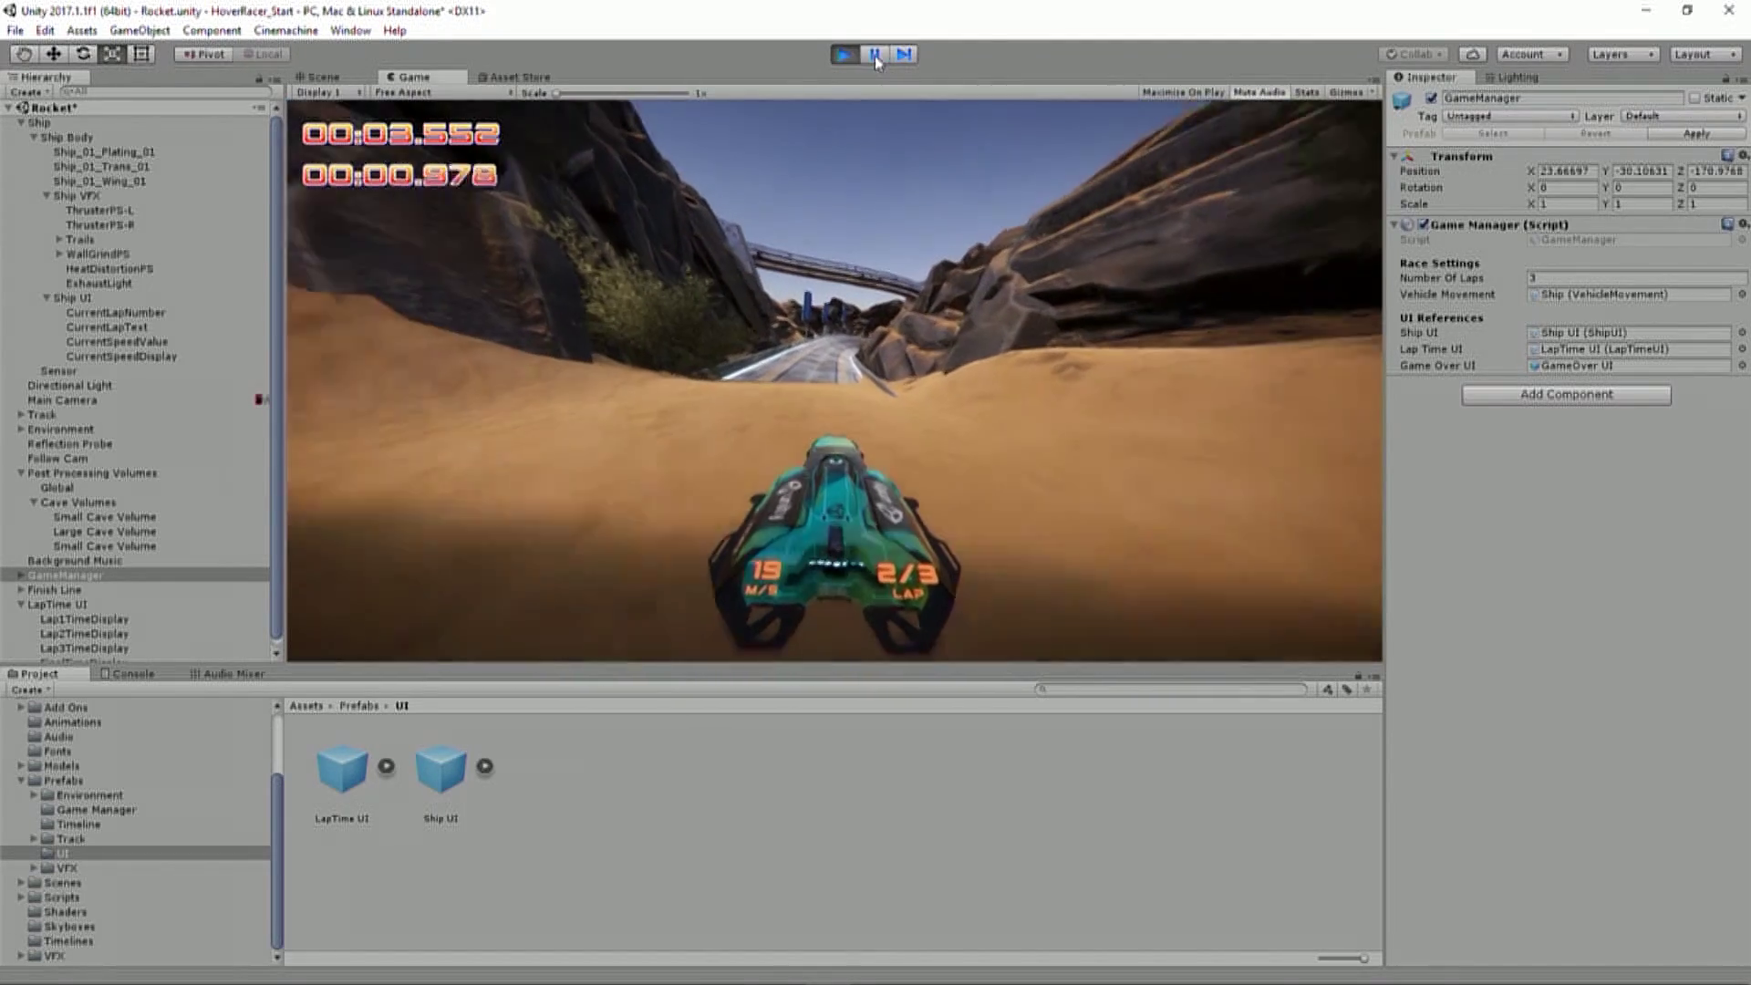
{"action": "key", "text": "shift+space"}
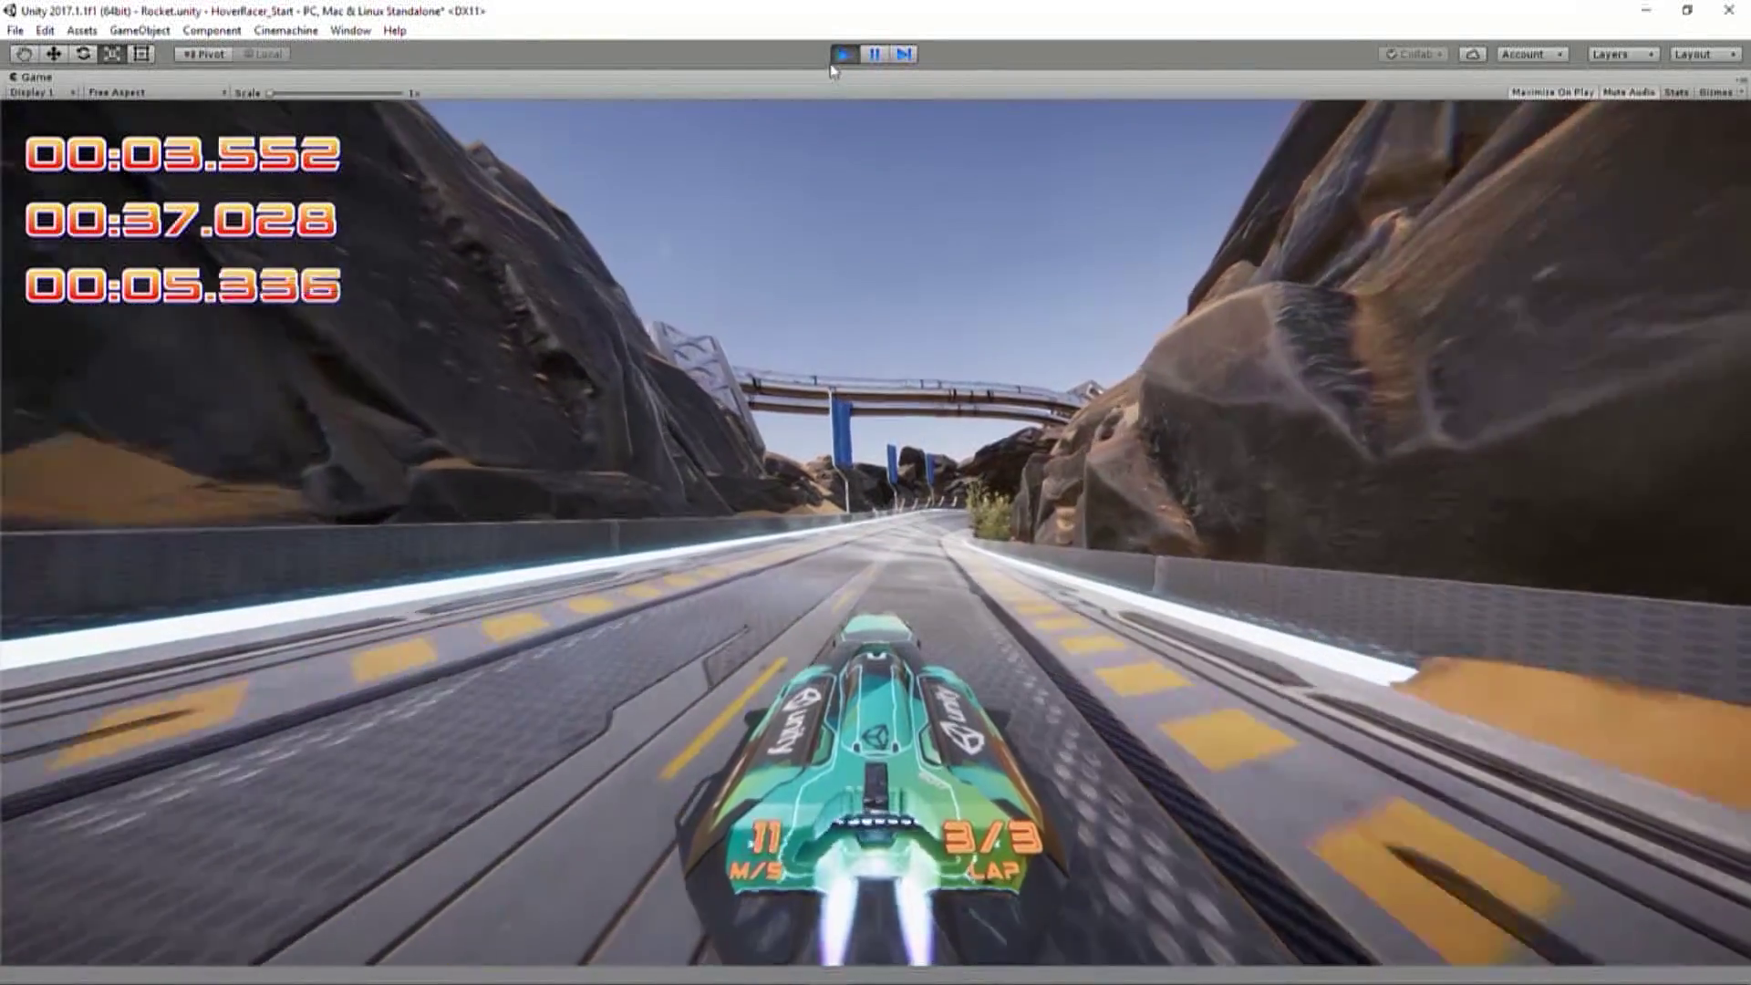
{"action": "left_click", "coordinate": [843, 54]}
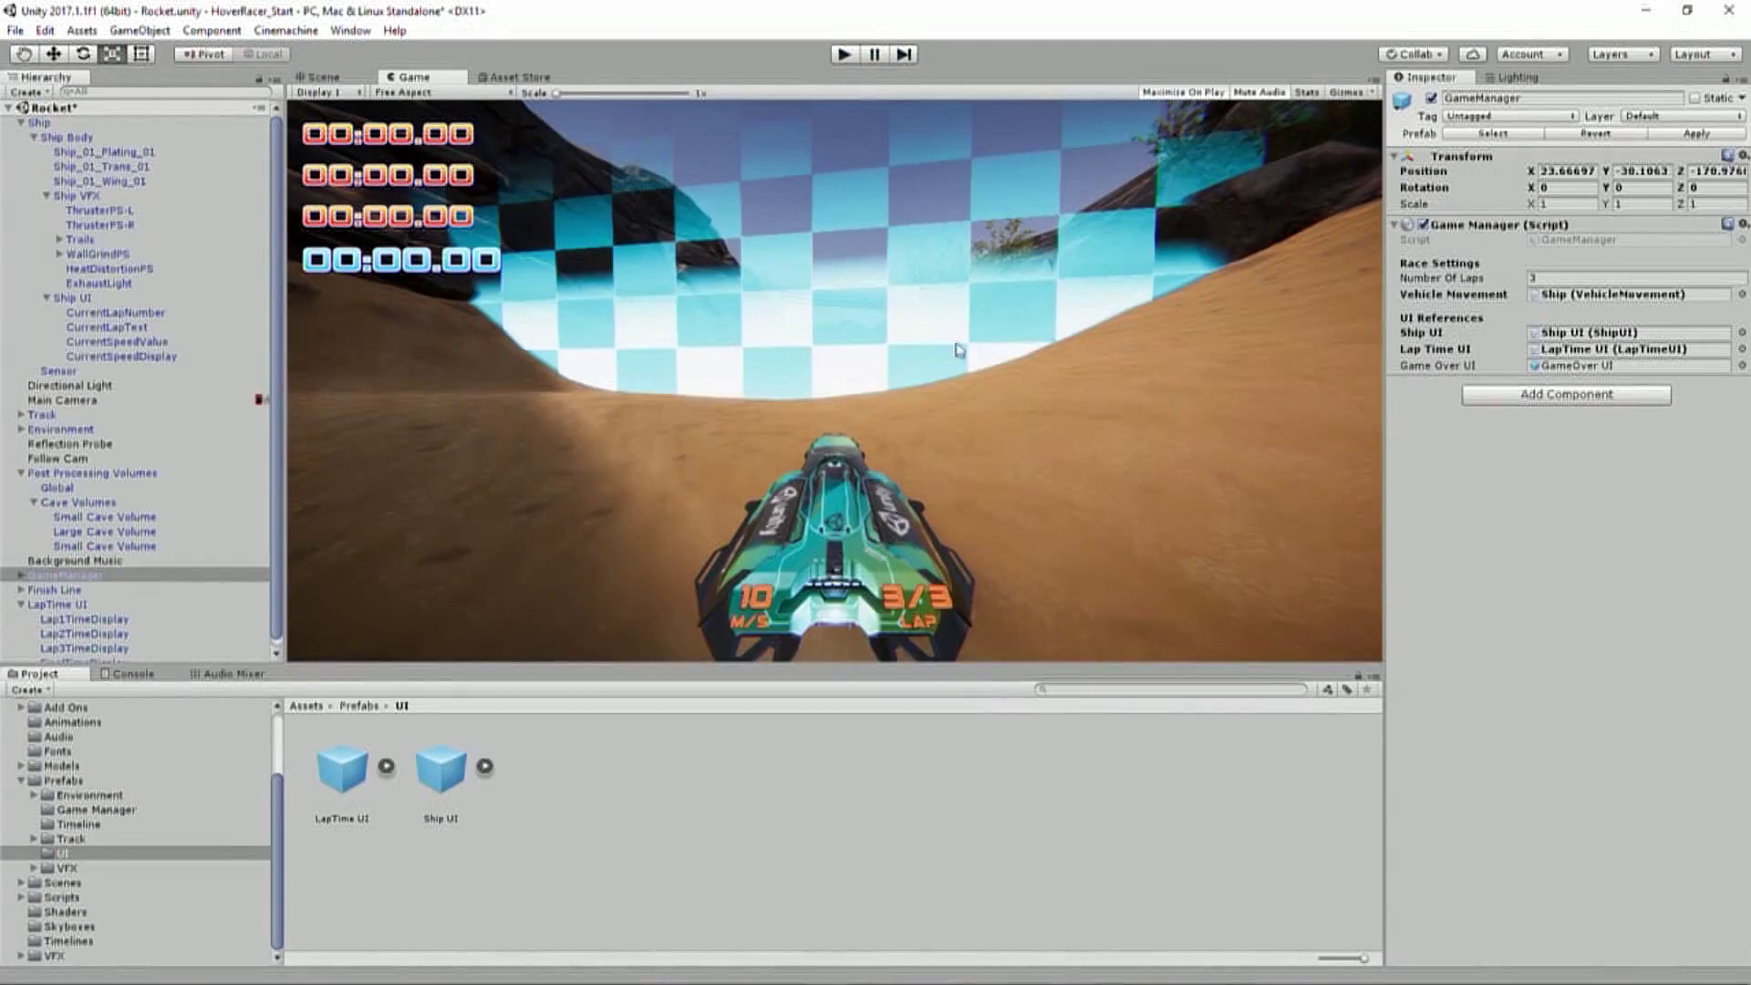